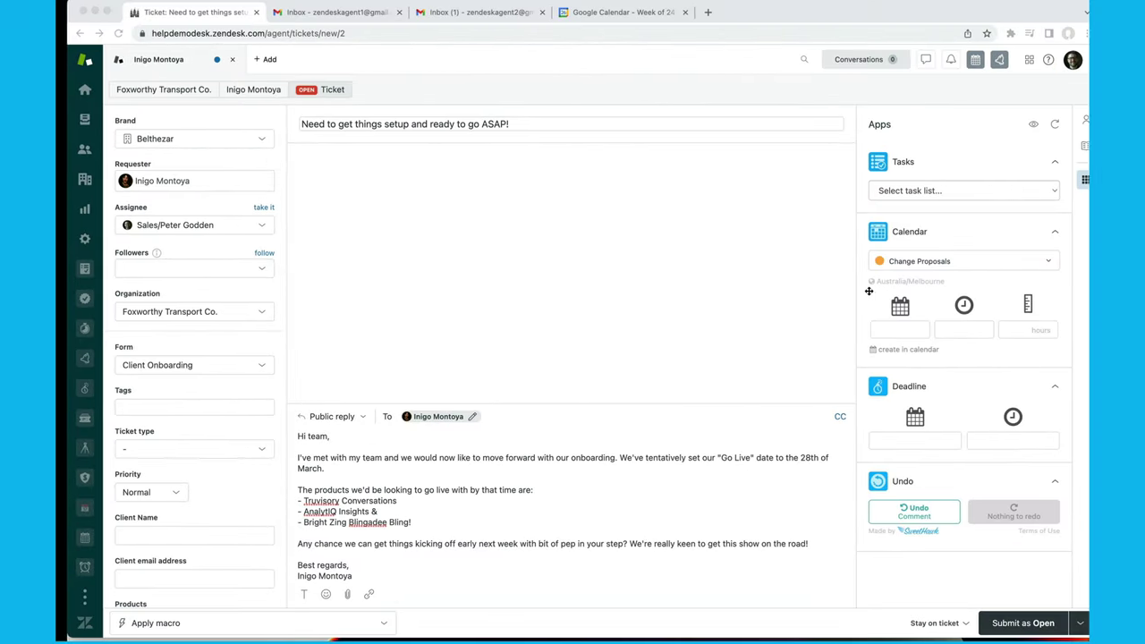
# Confirm Platinum service level, Truvisory Conversations and 20% discount, then submit the onboarding ticket as Open.
pyautogui.click(366, 124)
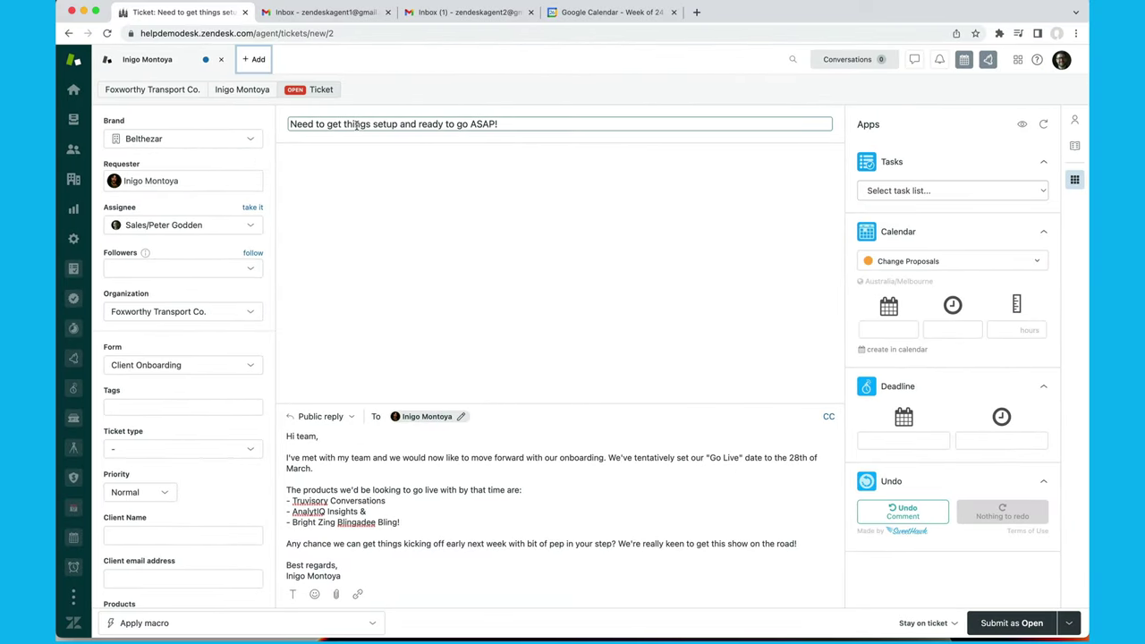
pyautogui.click(486, 495)
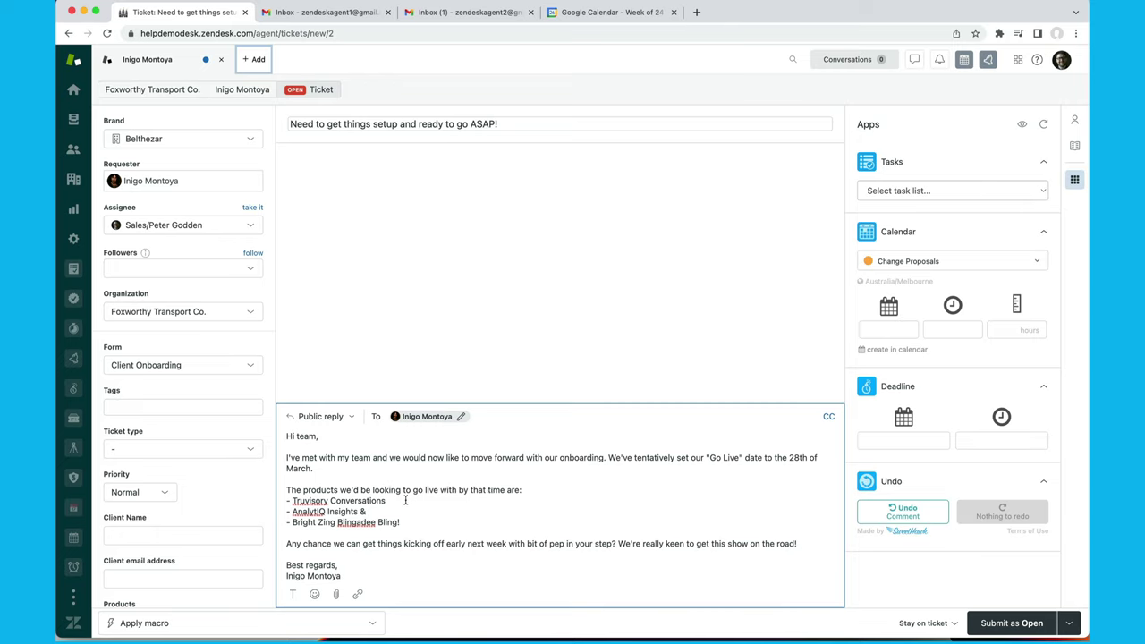
pyautogui.click(204, 489)
pyautogui.scroll(-4, 145, 231)
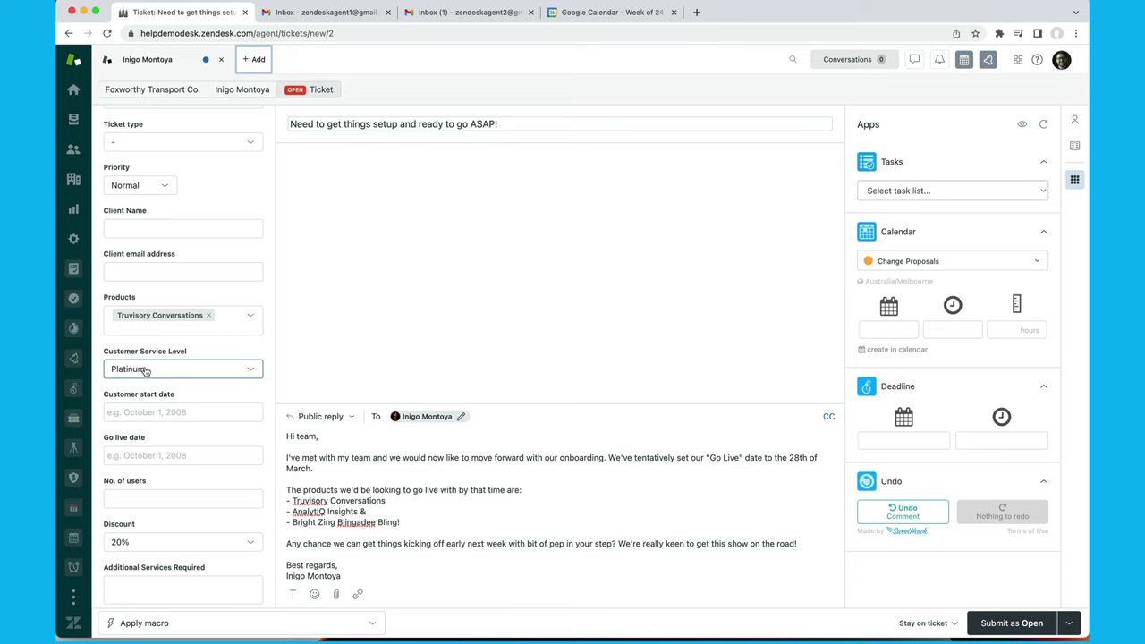
pyautogui.scroll(3, 143, 366)
pyautogui.scroll(-3, 134, 349)
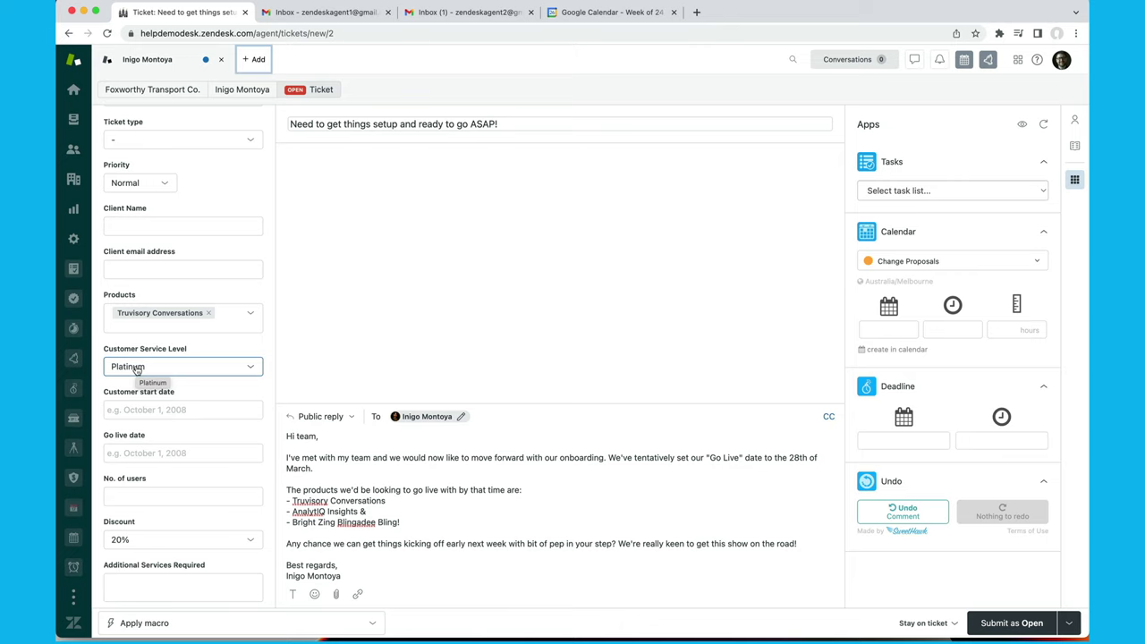
pyautogui.click(1013, 623)
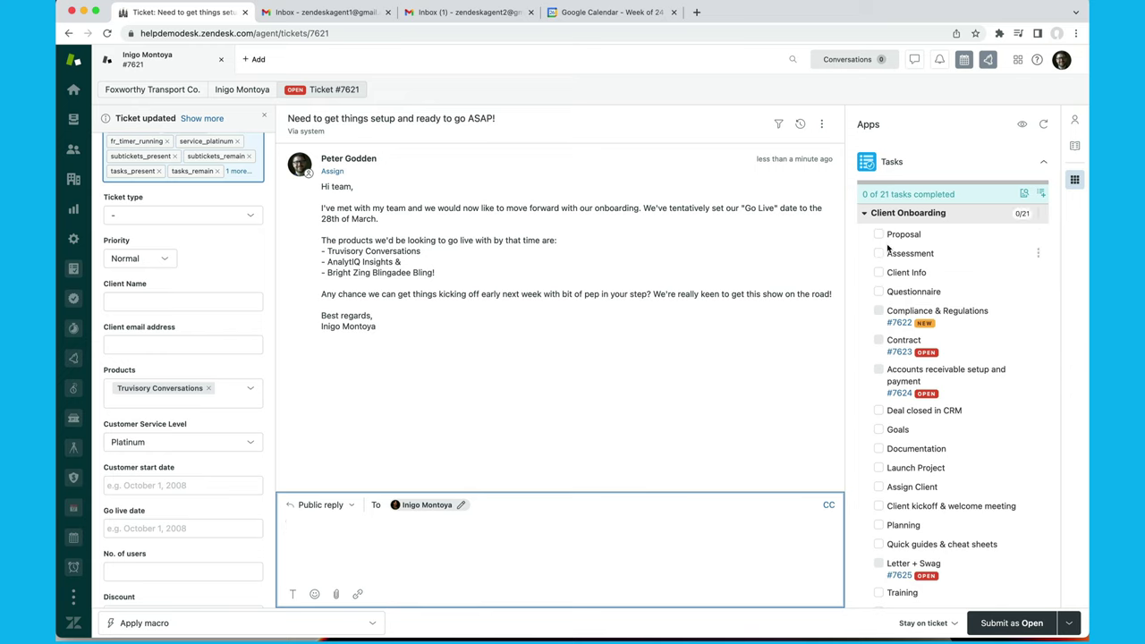
# Tick off Proposal and Assessment in the Client Onboarding checklist and review the apps panel.
pyautogui.click(879, 235)
pyautogui.click(879, 253)
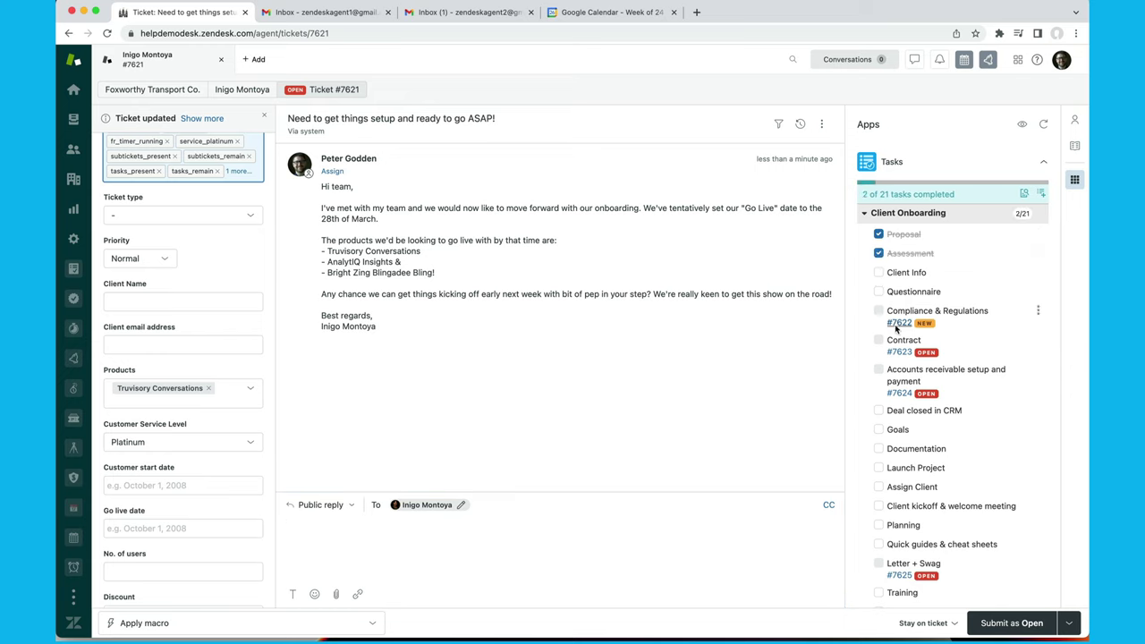
pyautogui.scroll(-2, 935, 360)
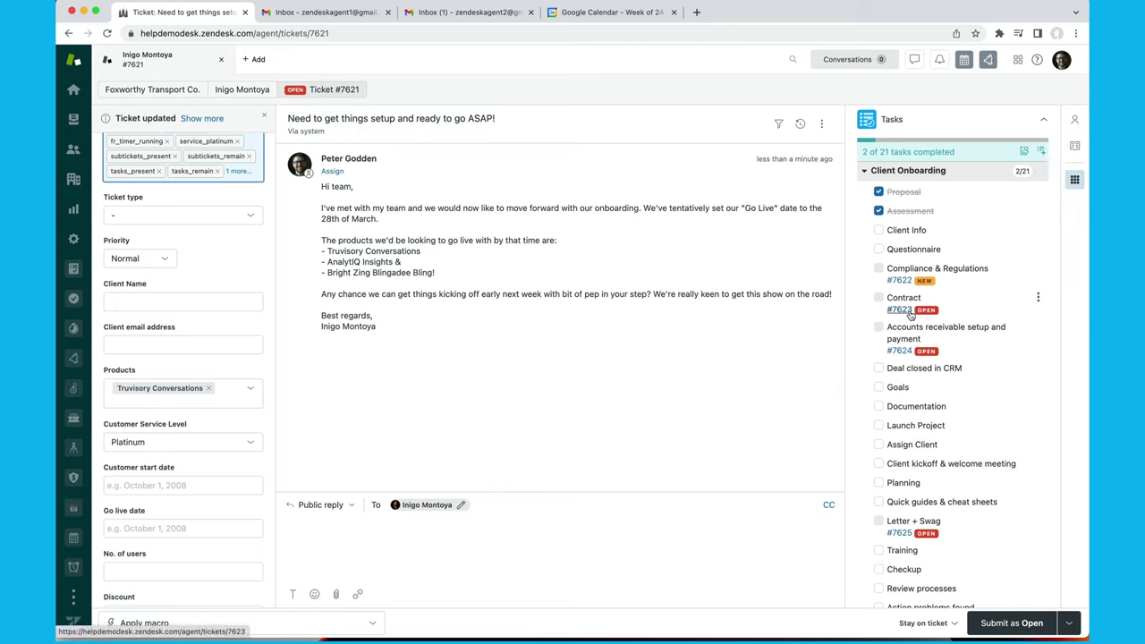
pyautogui.scroll(-15, 910, 313)
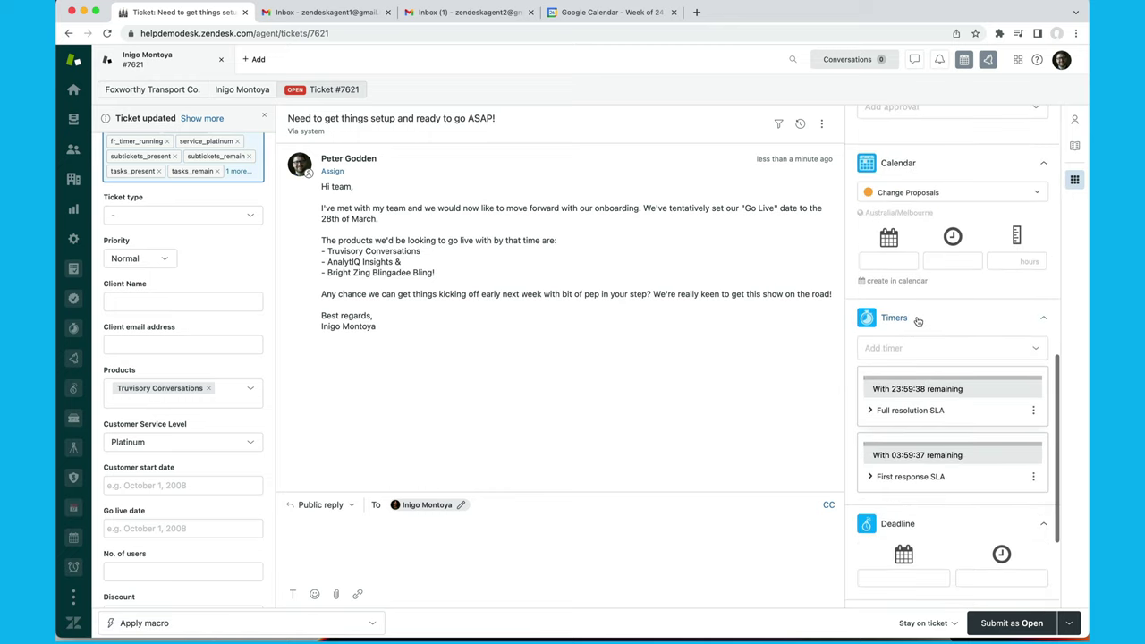
pyautogui.scroll(-1, 957, 343)
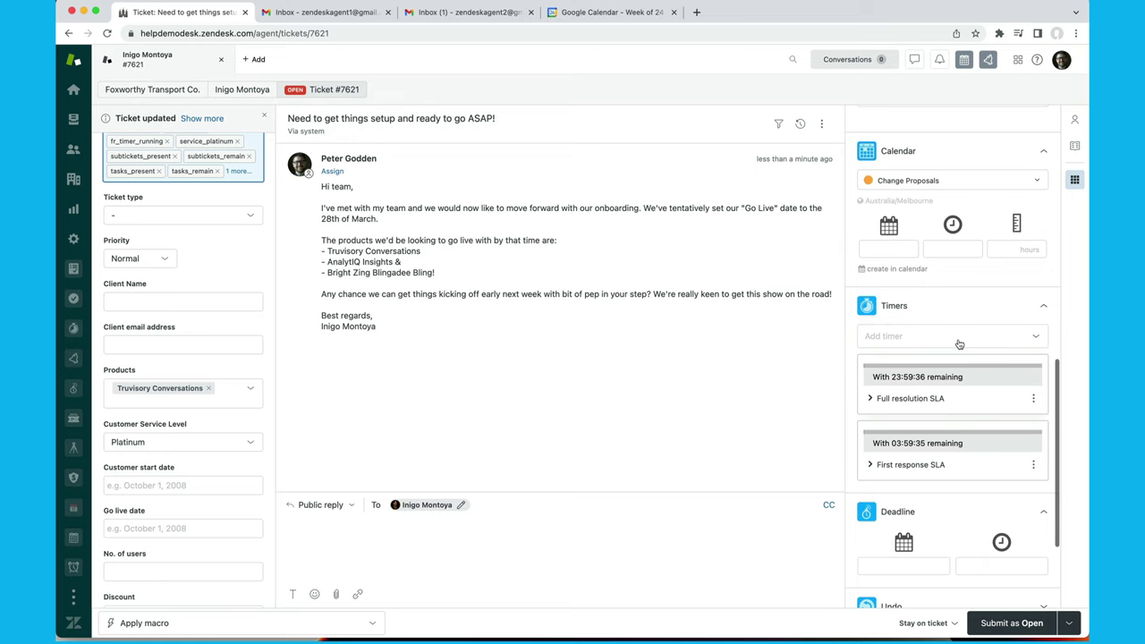
pyautogui.scroll(15, 920, 330)
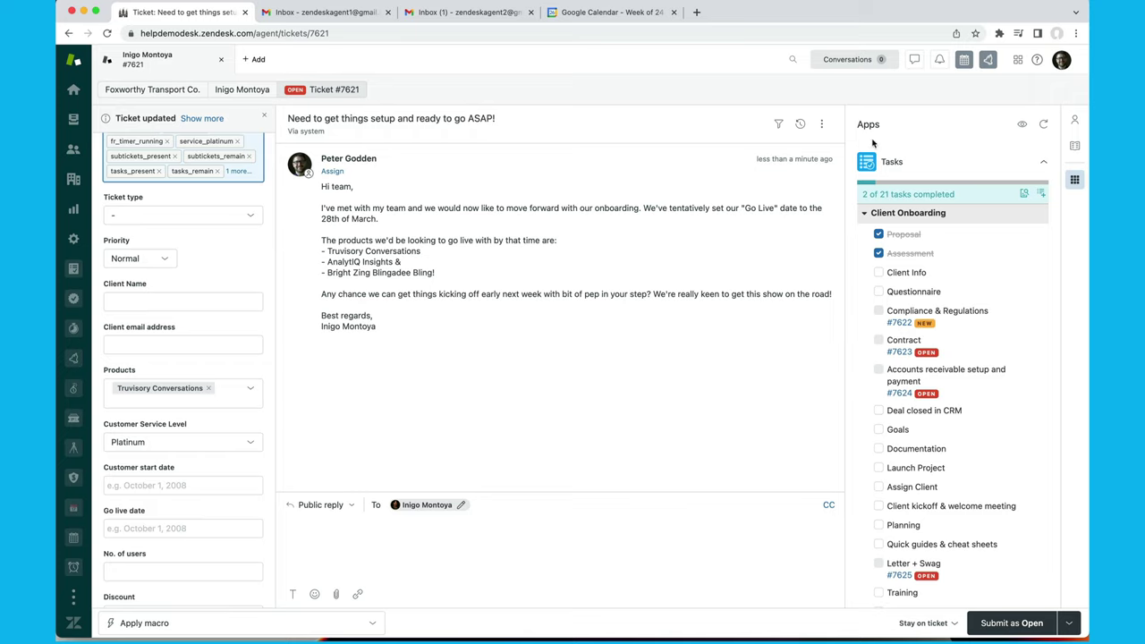
# Switch to Admin Center and go to Apps and integrations > Zendesk API.
pyautogui.click(1016, 62)
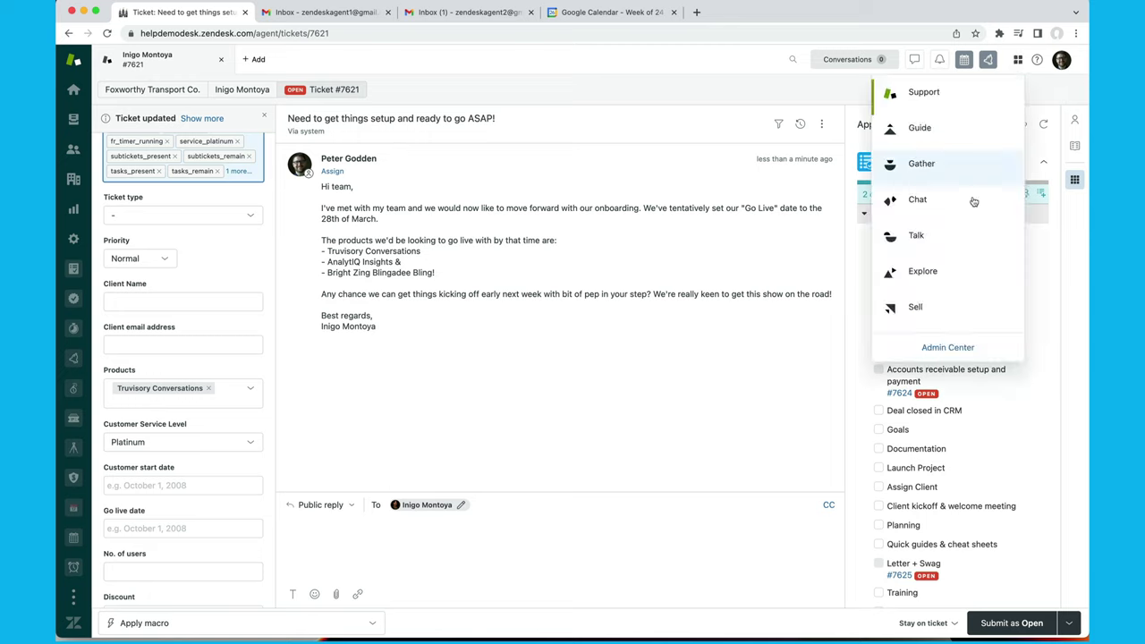
pyautogui.click(951, 348)
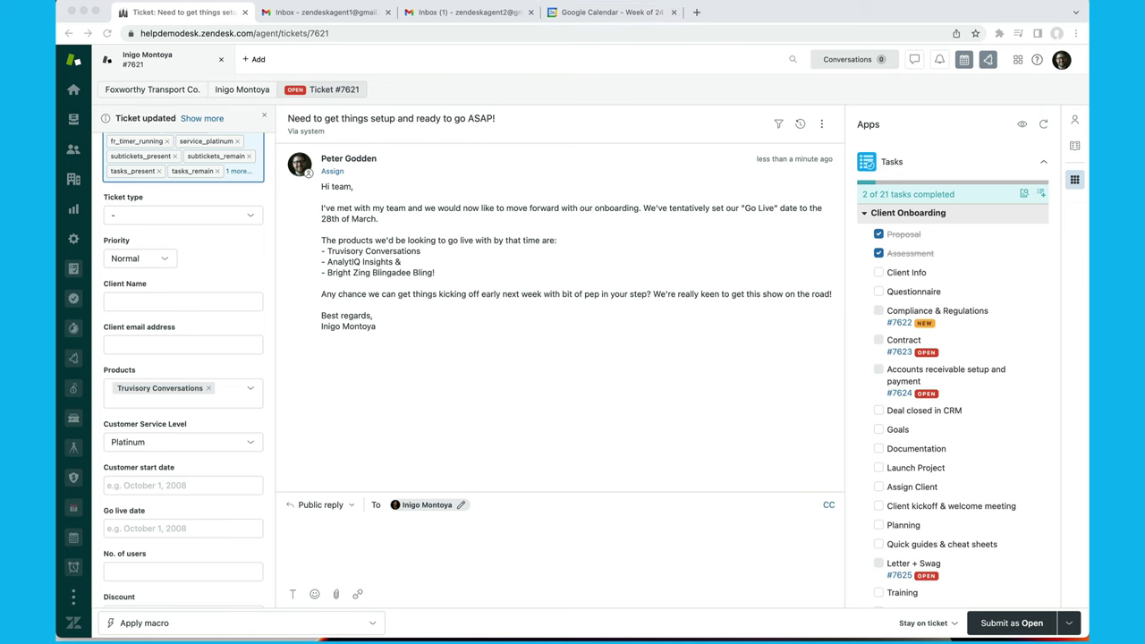
pyautogui.moveTo(346, 28); pyautogui.dragTo(278, 27)
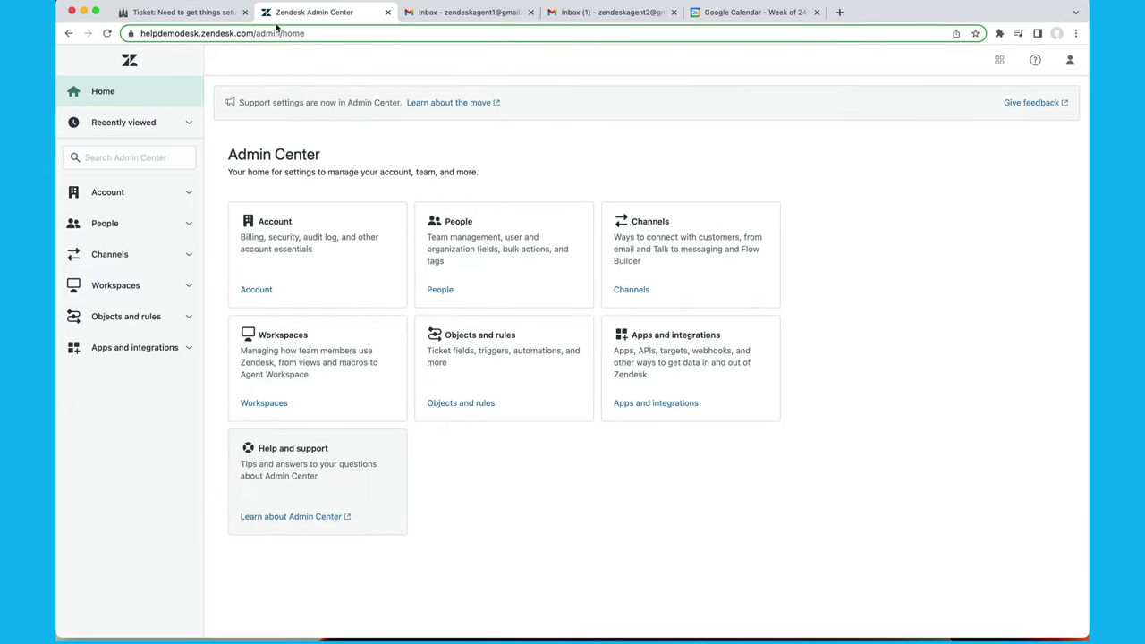
pyautogui.click(189, 355)
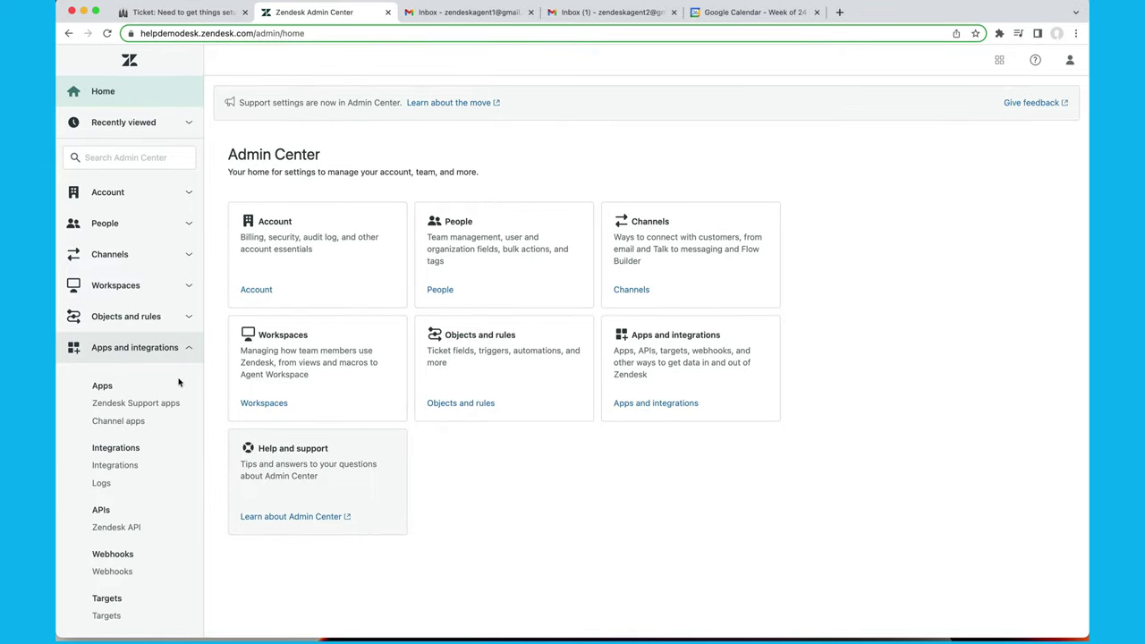
pyautogui.click(157, 571)
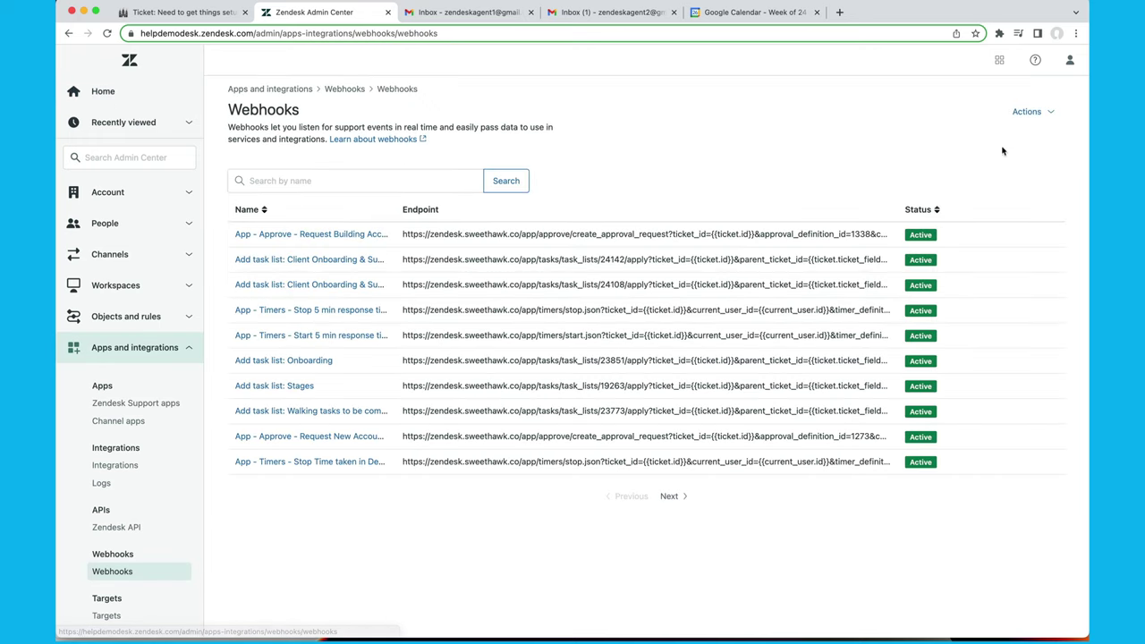
pyautogui.click(1044, 120)
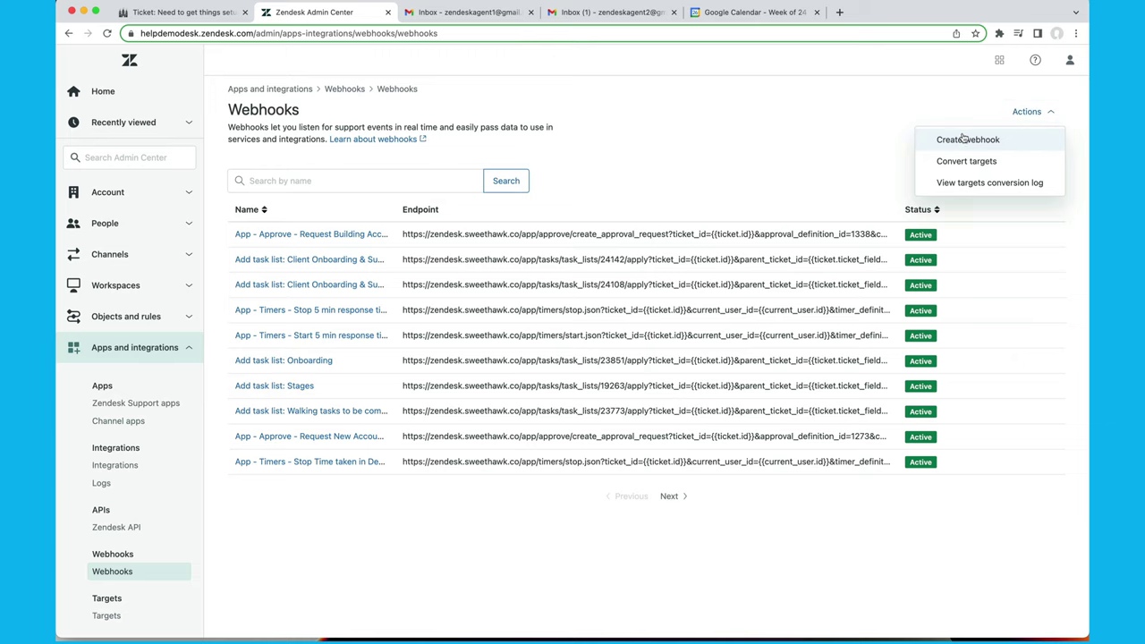
pyautogui.click(141, 528)
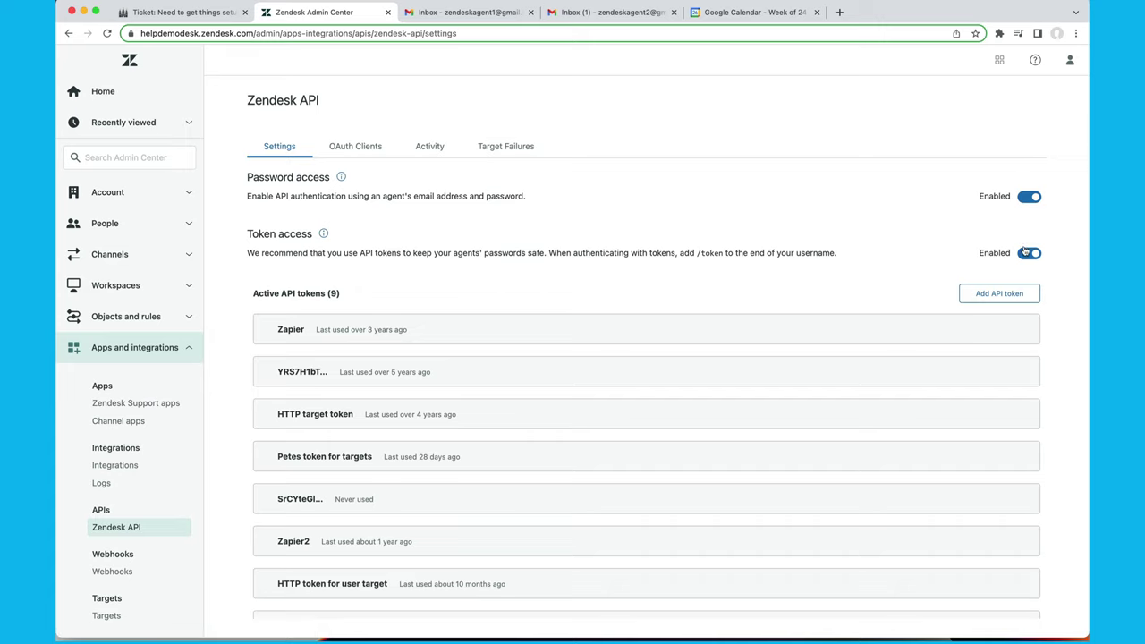
# Add an API token described 'Test API Token', copy its value, and save it.
pyautogui.click(1006, 297)
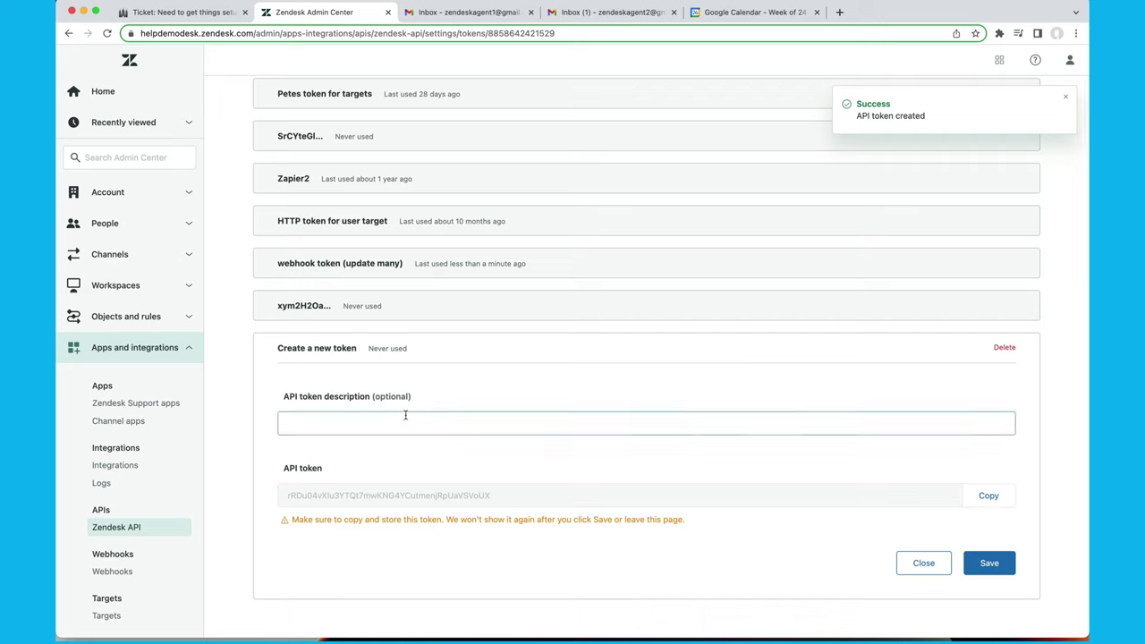
pyautogui.click(410, 418)
pyautogui.write('T')
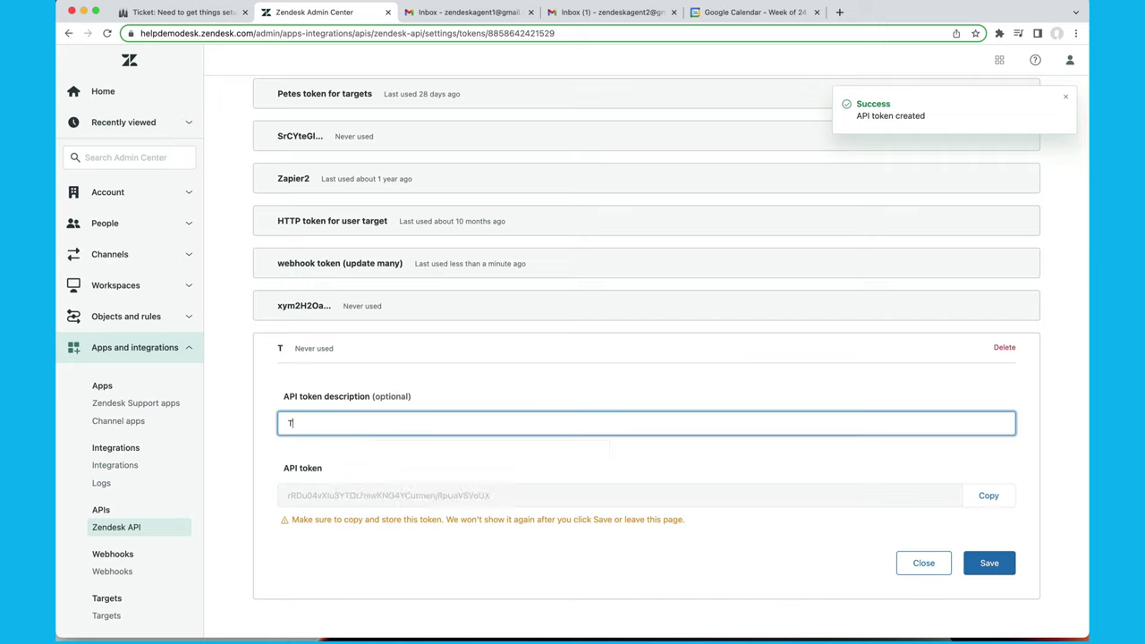
pyautogui.write('est A')
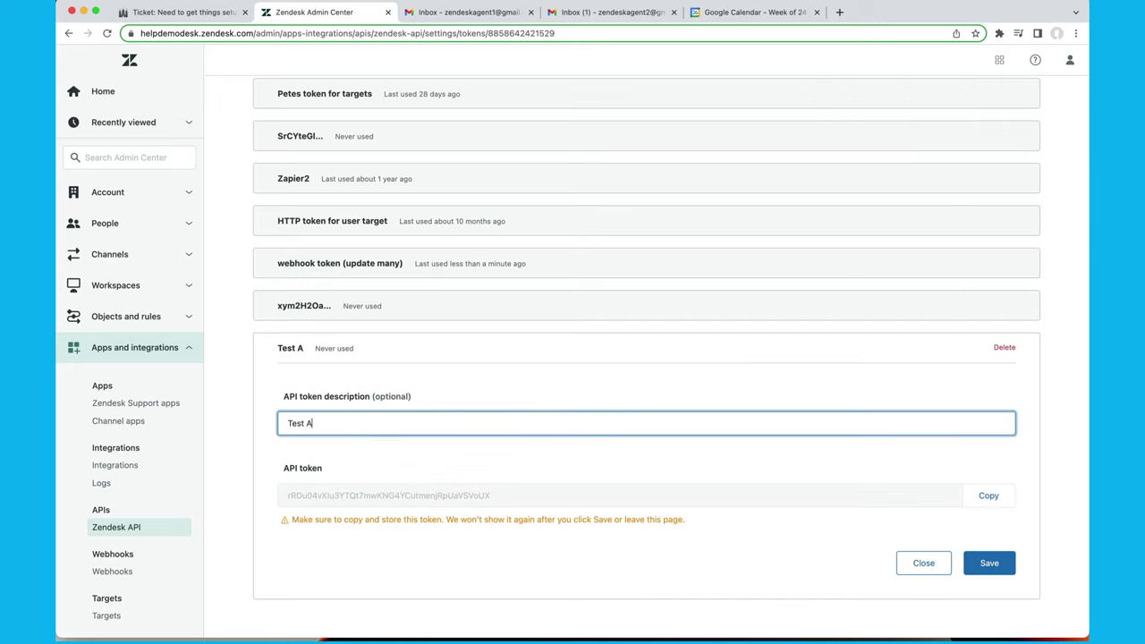
pyautogui.write('PI Token')
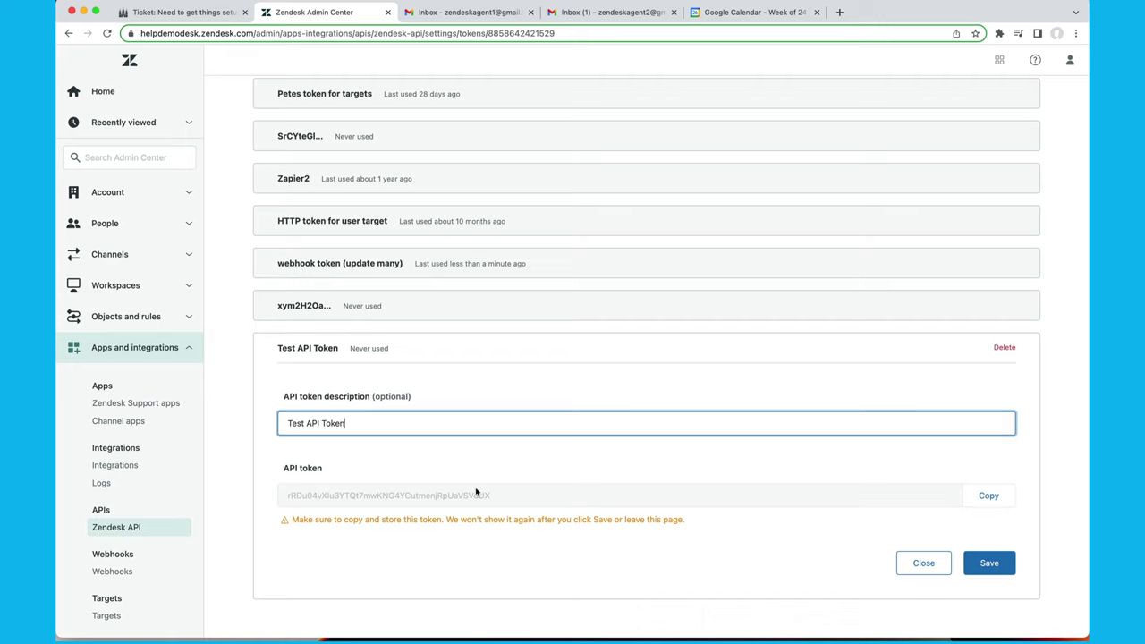
pyautogui.moveTo(498, 501); pyautogui.dragTo(282, 502)
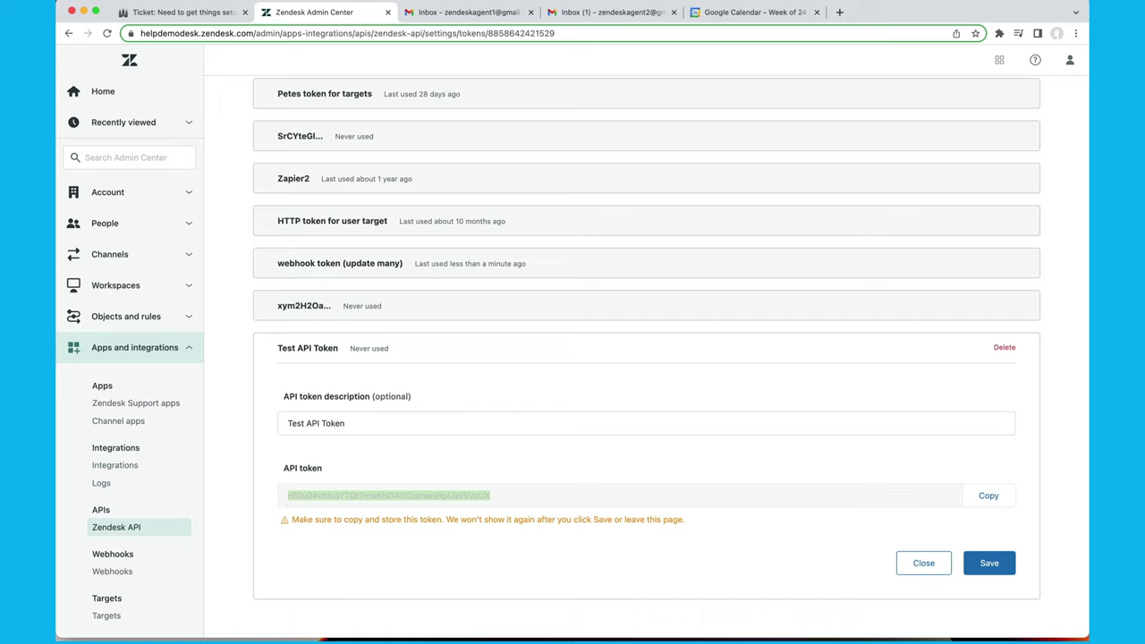
pyautogui.press('super+Tab')
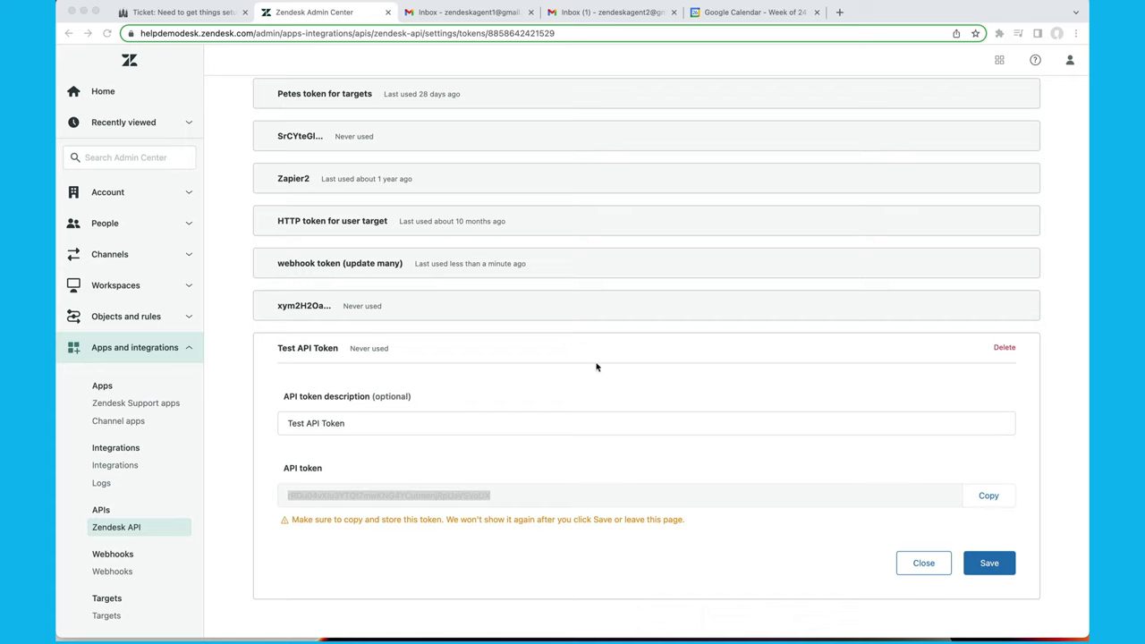
pyautogui.click(514, 491)
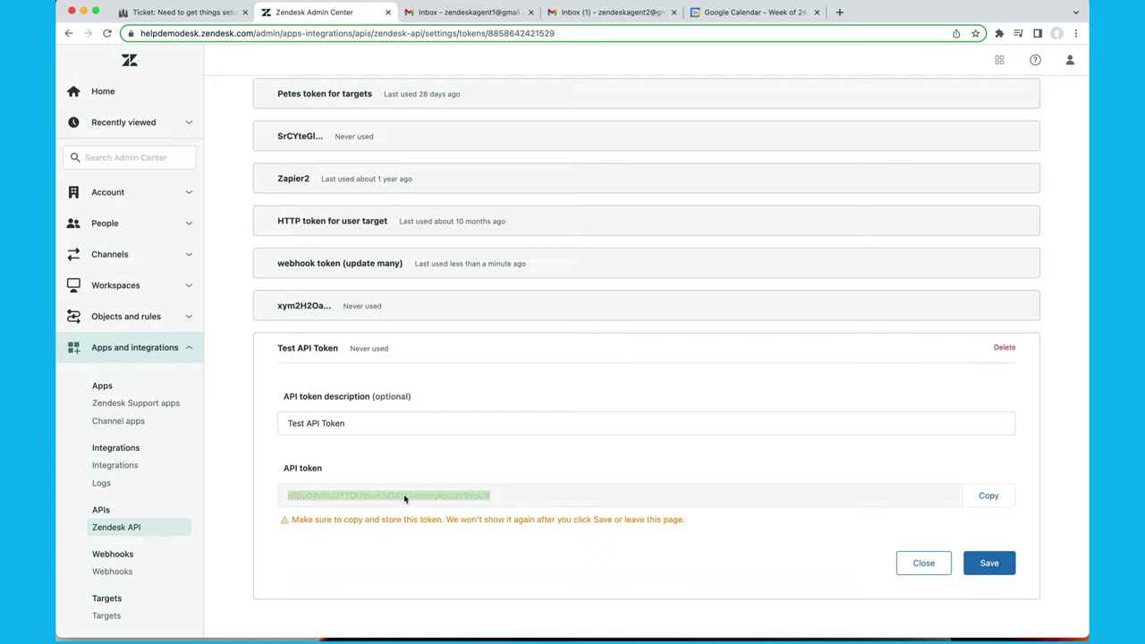
pyautogui.click(989, 563)
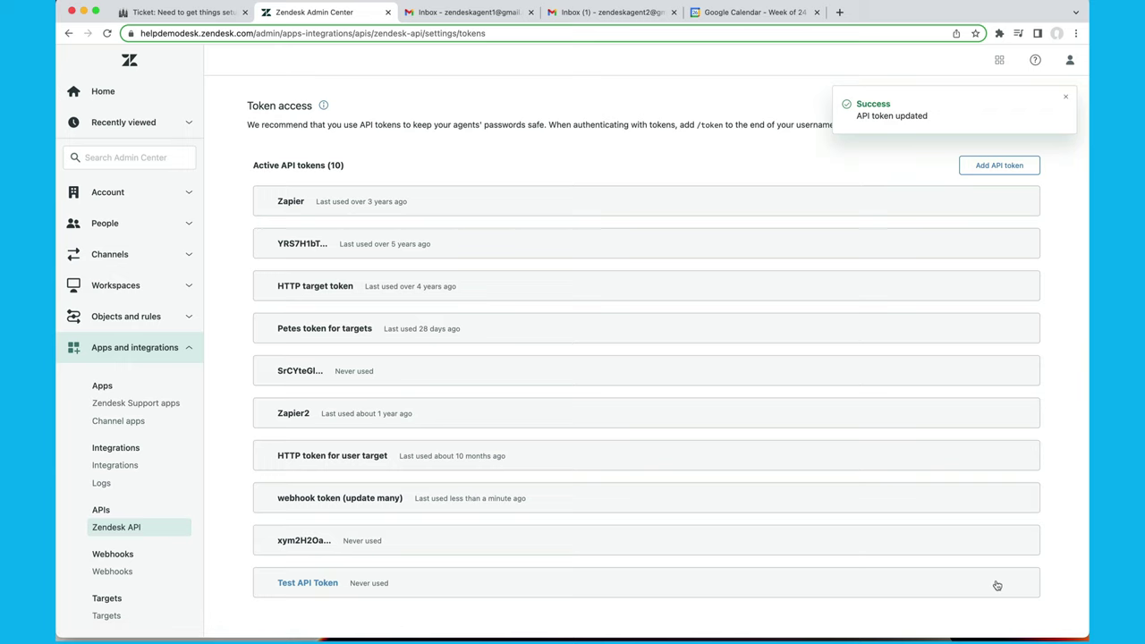
# Start a new webhook from the Webhooks list and name it 'Update ticket'.
pyautogui.click(119, 572)
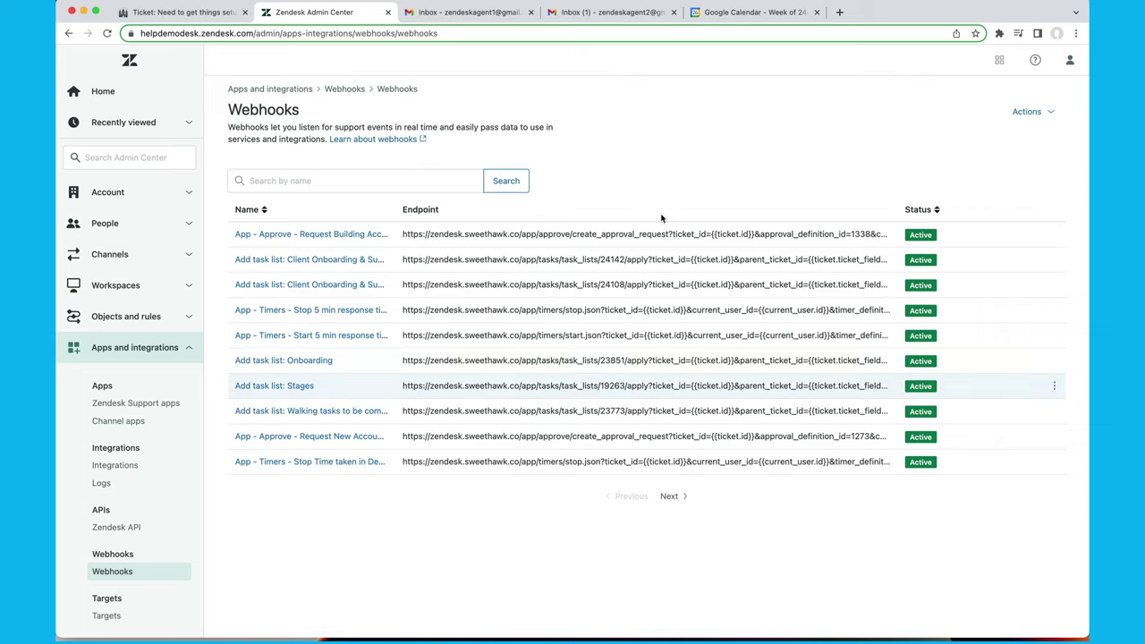
pyautogui.click(1040, 115)
pyautogui.click(967, 140)
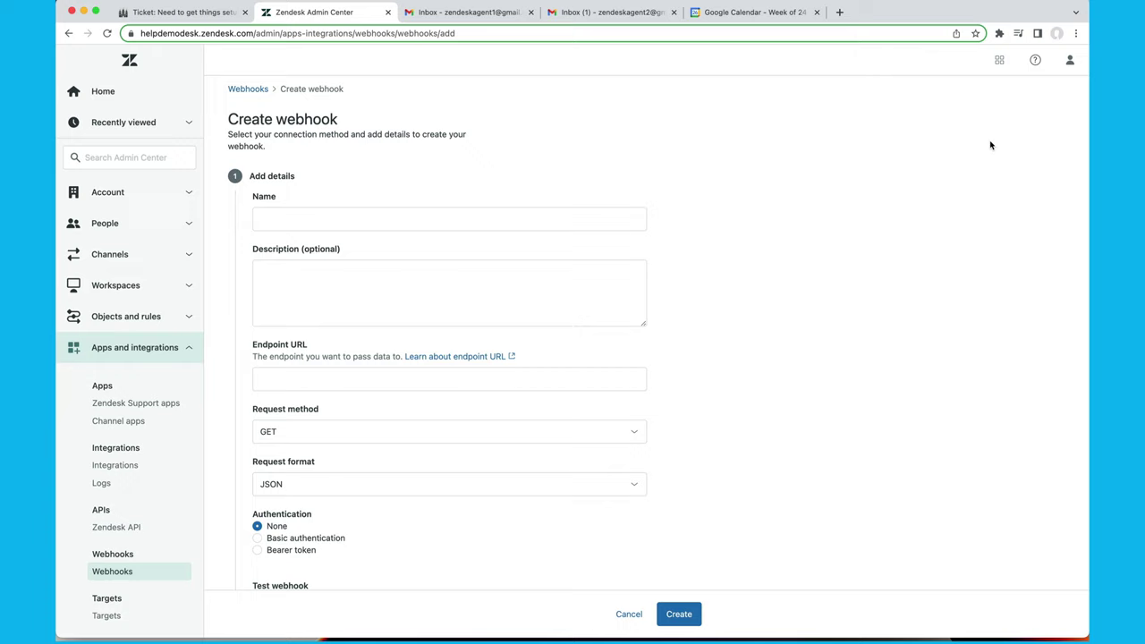
pyautogui.click(329, 215)
pyautogui.click(295, 225)
pyautogui.write('Upd')
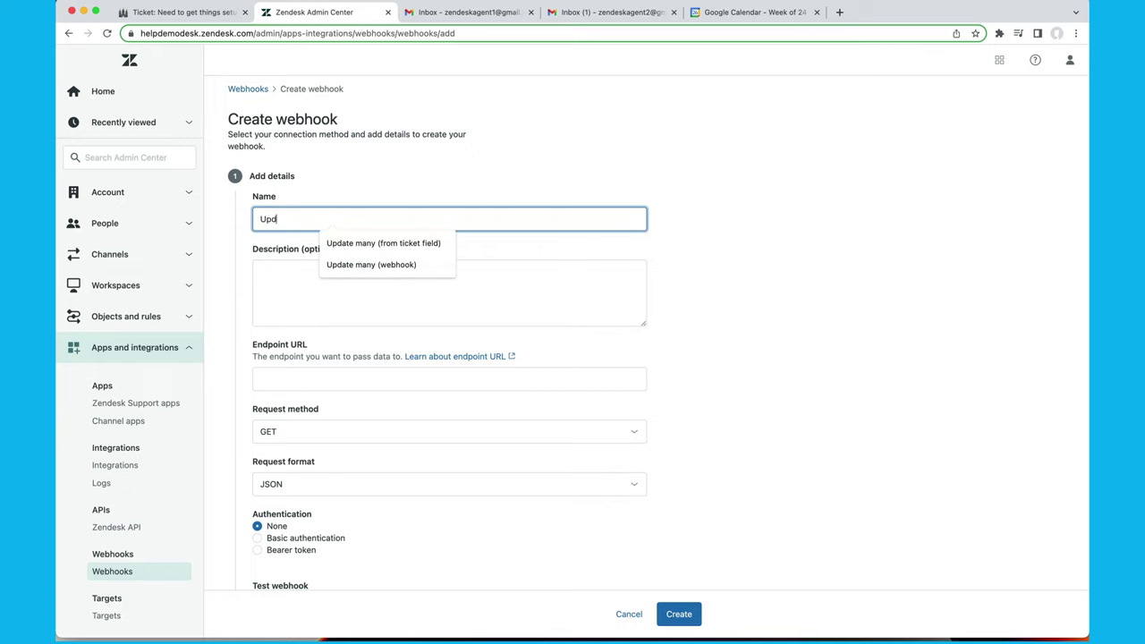
pyautogui.write('ate ticket')
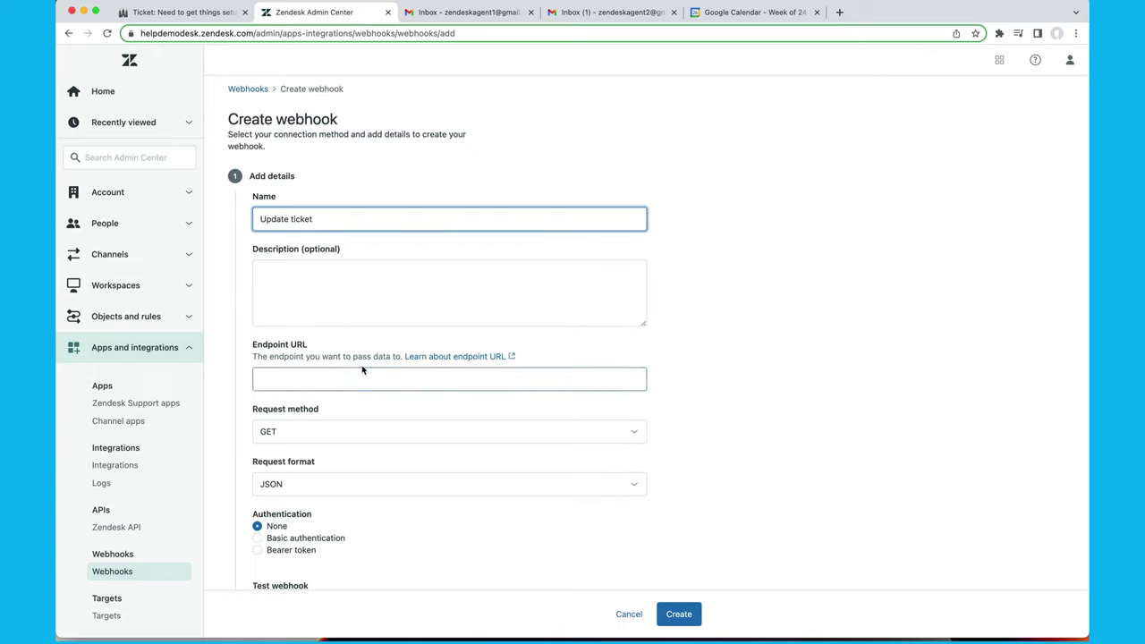
pyautogui.scroll(-2, 310, 264)
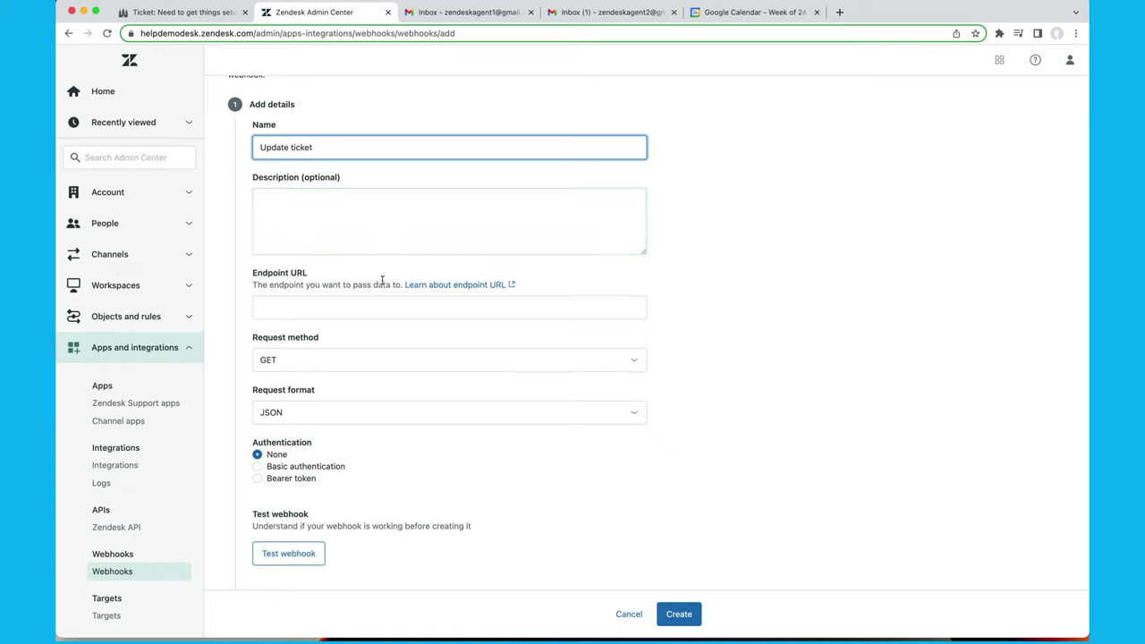
pyautogui.click(329, 308)
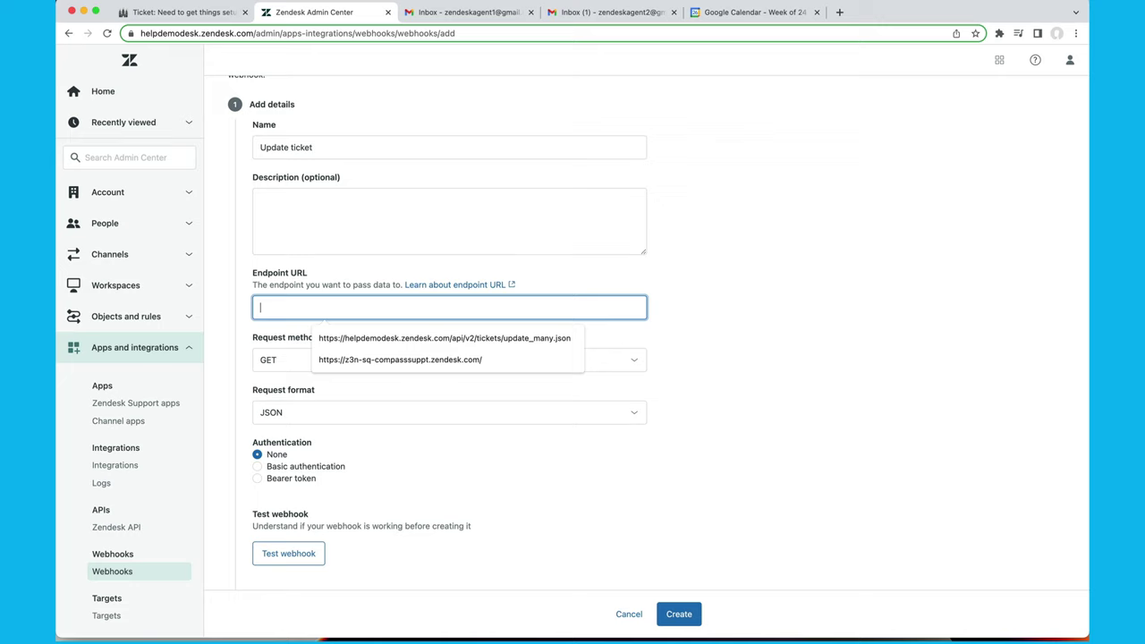
pyautogui.press('super+Tab')
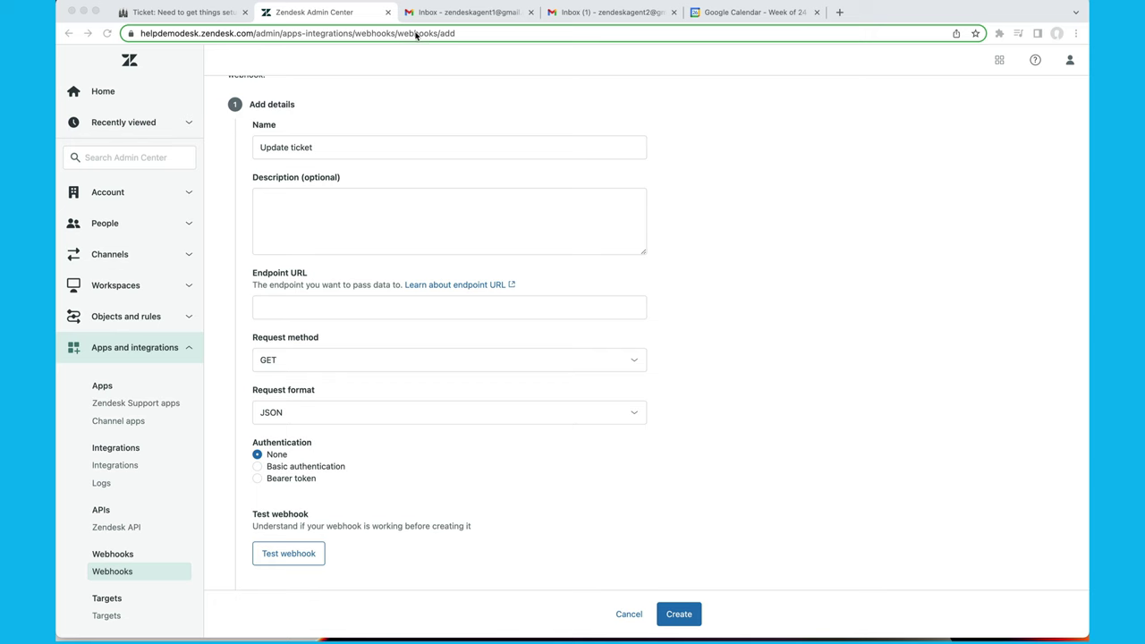
# Search the SweetHawk Help Center for 'webhook' in a new browser tab.
pyautogui.click(839, 12)
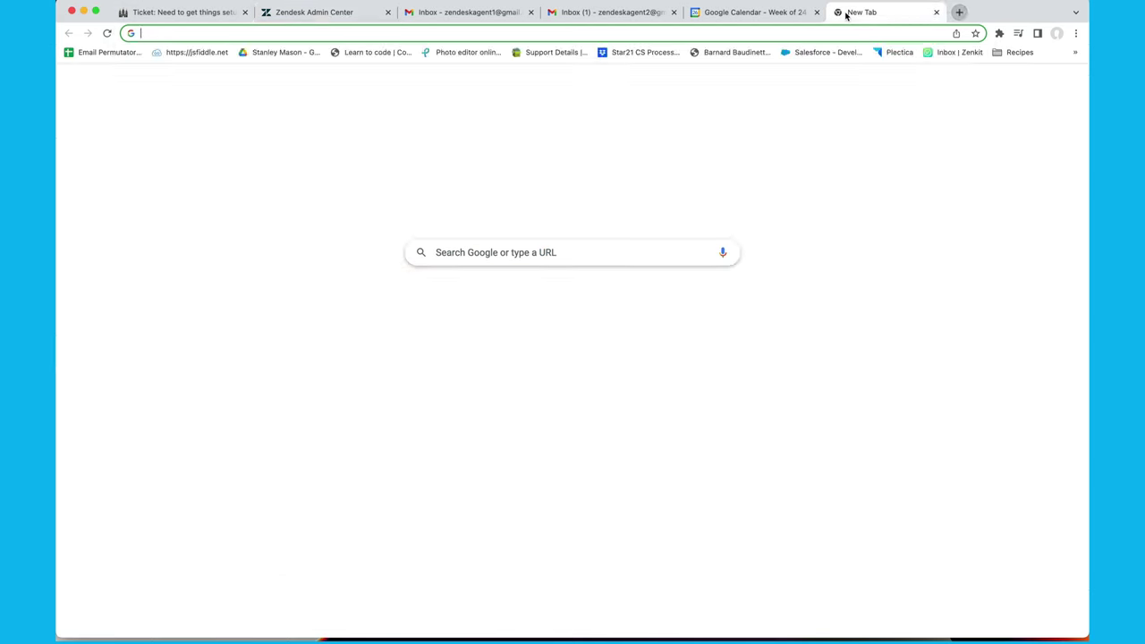
pyautogui.write('swee')
pyautogui.press('Return')
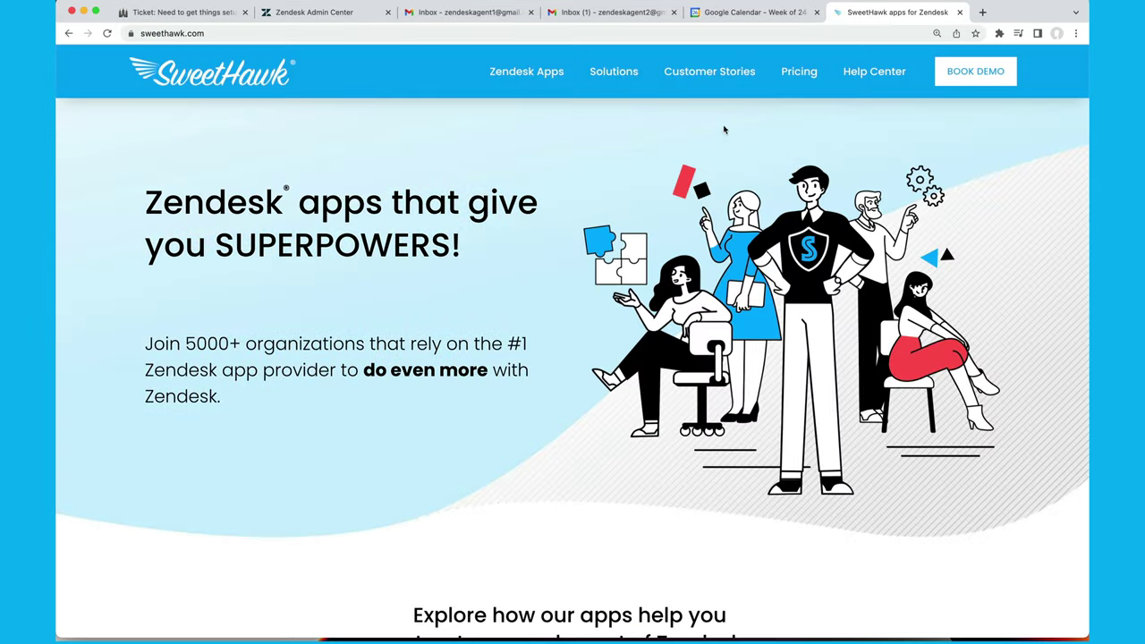
pyautogui.click(880, 71)
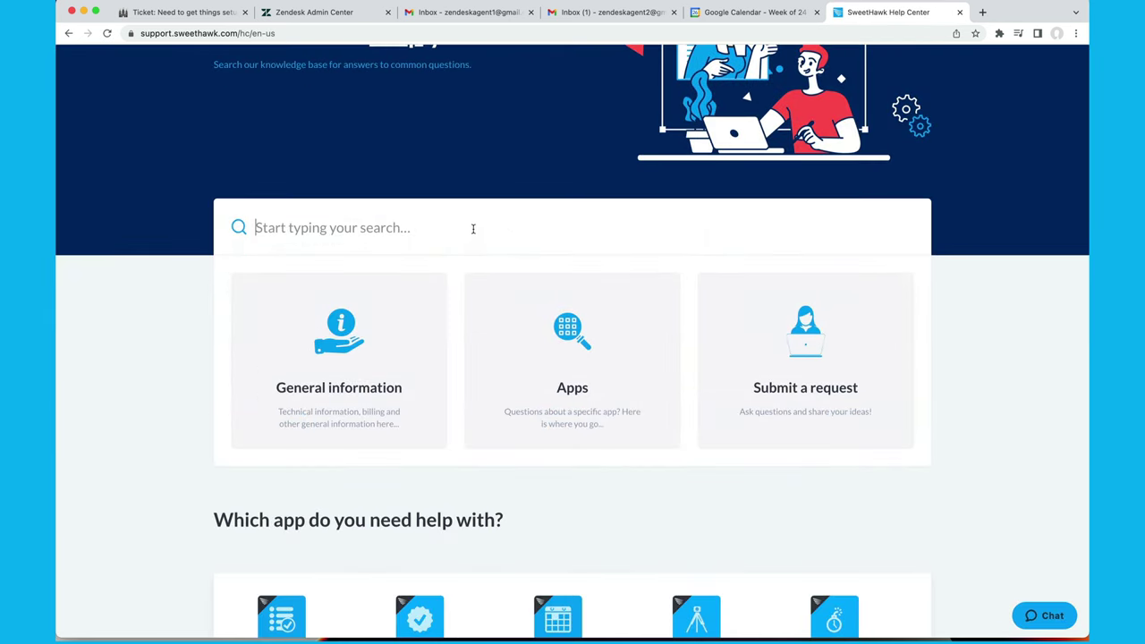
pyautogui.write('webhook')
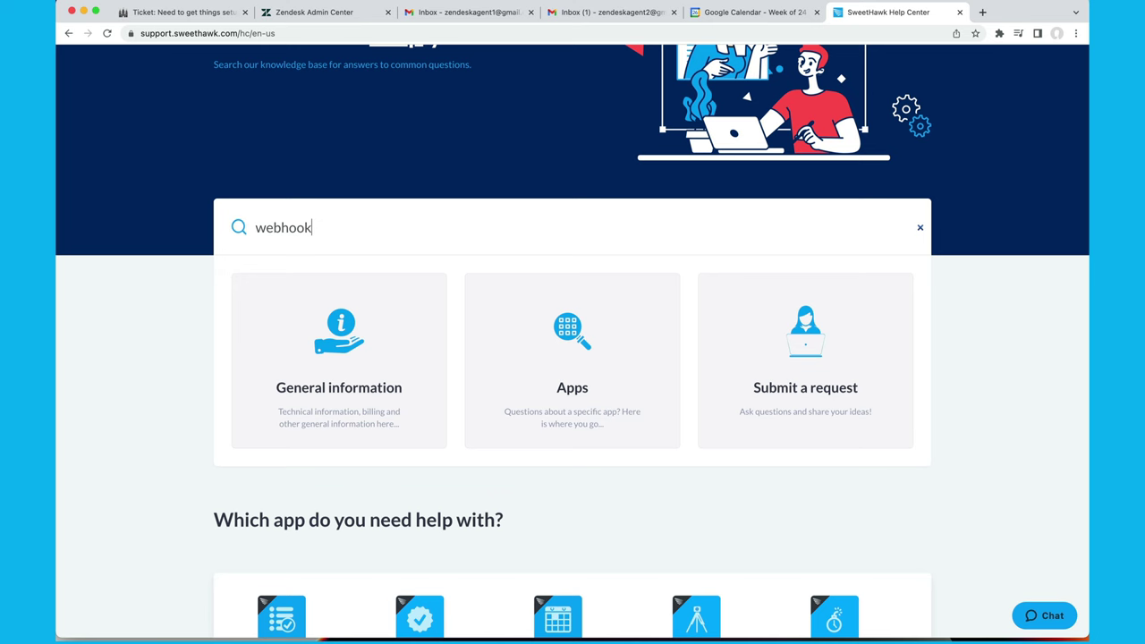
pyautogui.press('Return')
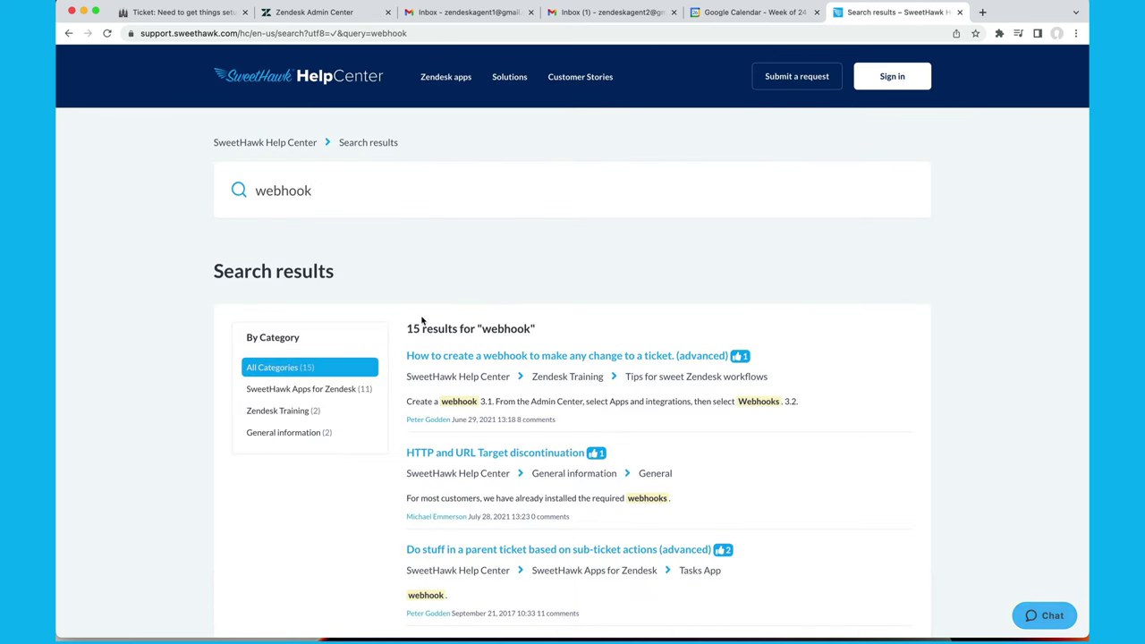
# Copy the example endpoint URL from the article on creating a ticket-changing webhook.
pyautogui.click(461, 358)
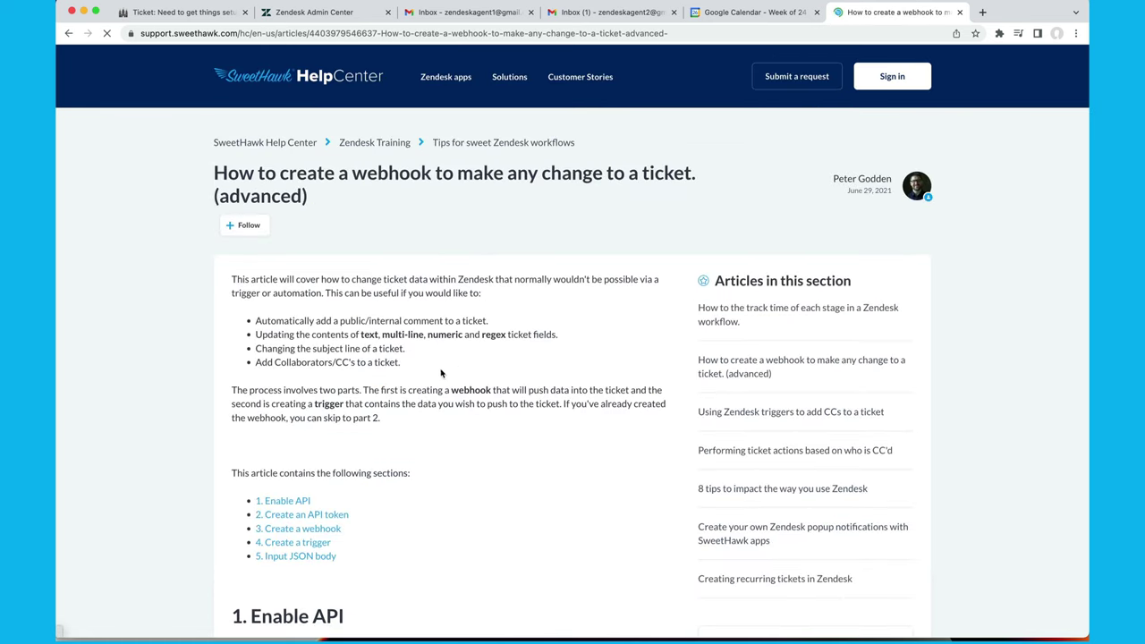
pyautogui.scroll(-15, 440, 372)
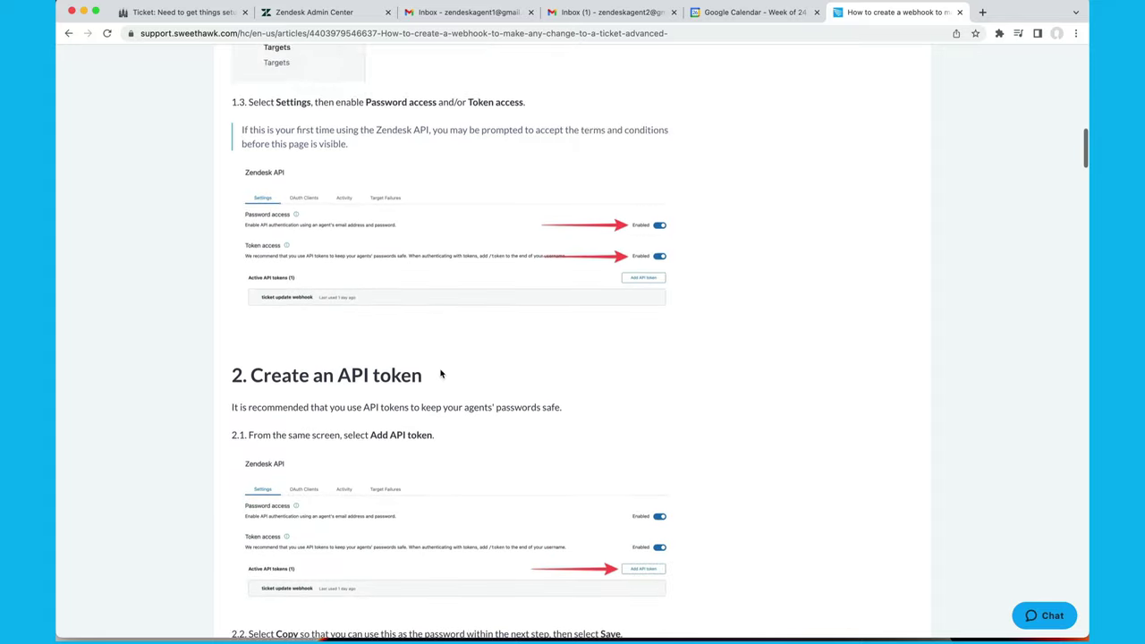
pyautogui.scroll(-10, 440, 373)
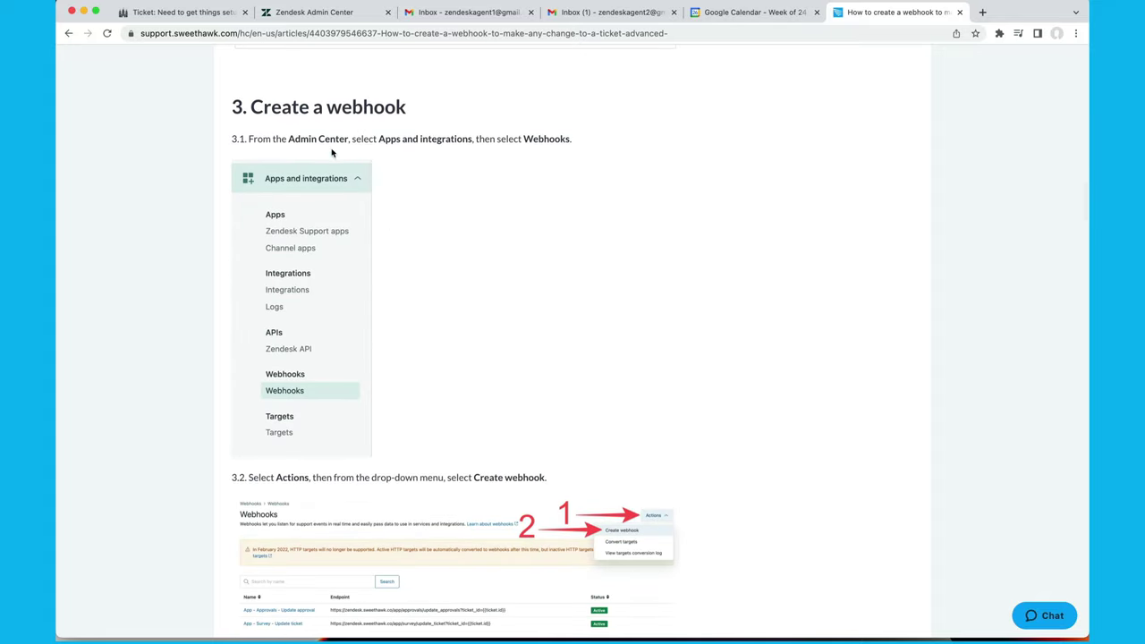
pyautogui.scroll(-5, 361, 236)
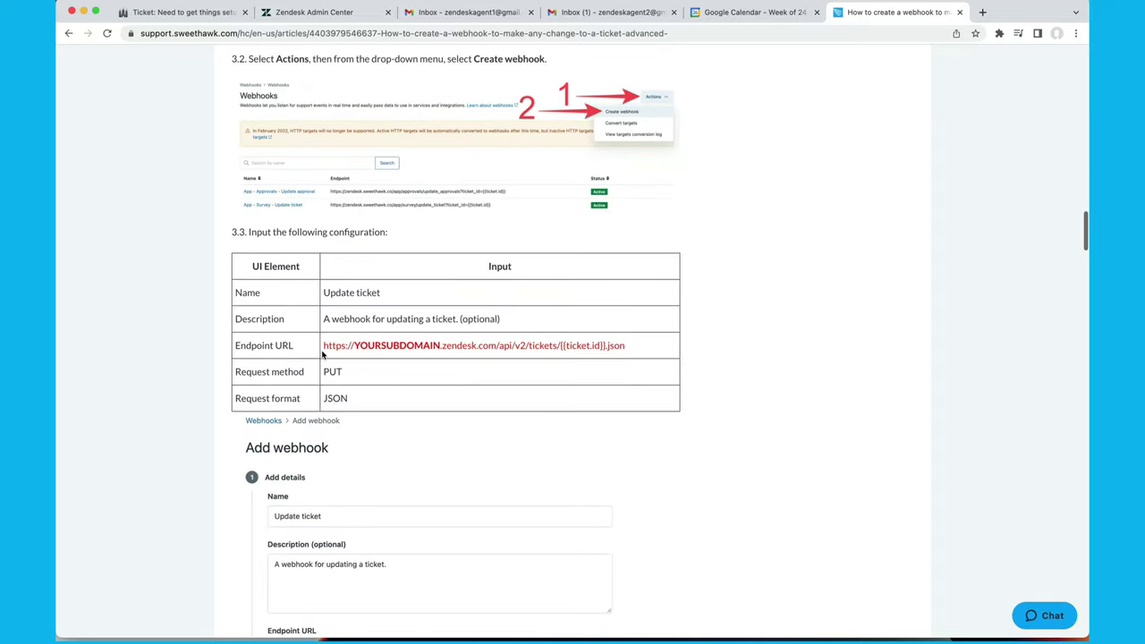
pyautogui.tripleClick(641, 347)
pyautogui.press('super+c')
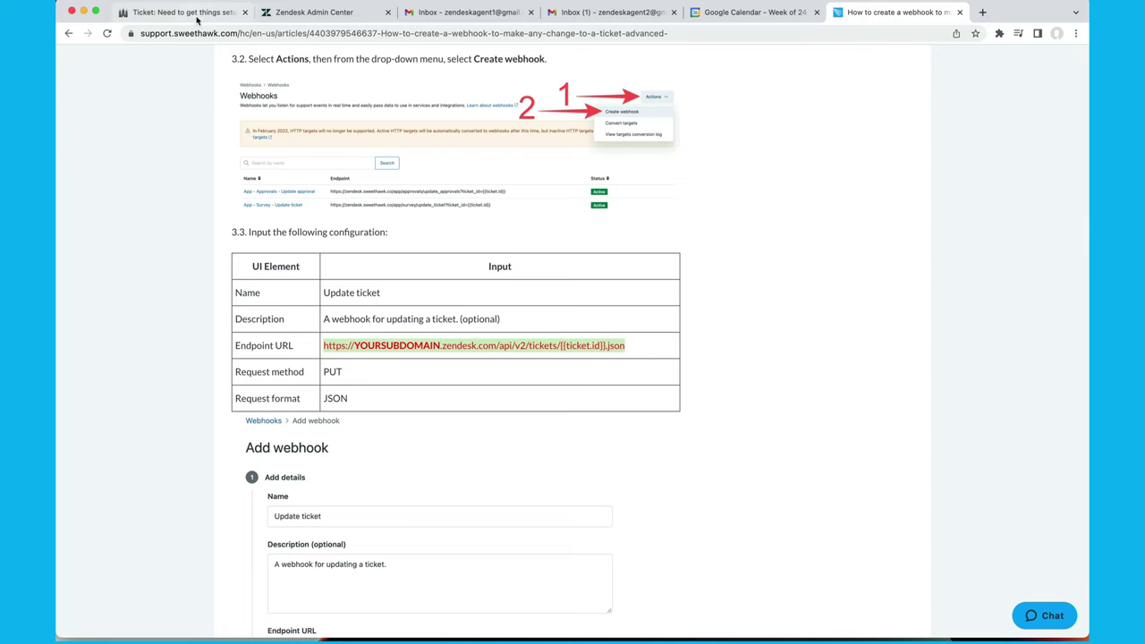
pyautogui.click(333, 13)
# Paste the endpoint URL, replace YOURSUBDOMAIN with helpdemodesk, and set the method to PUT.
pyautogui.press('super+v')
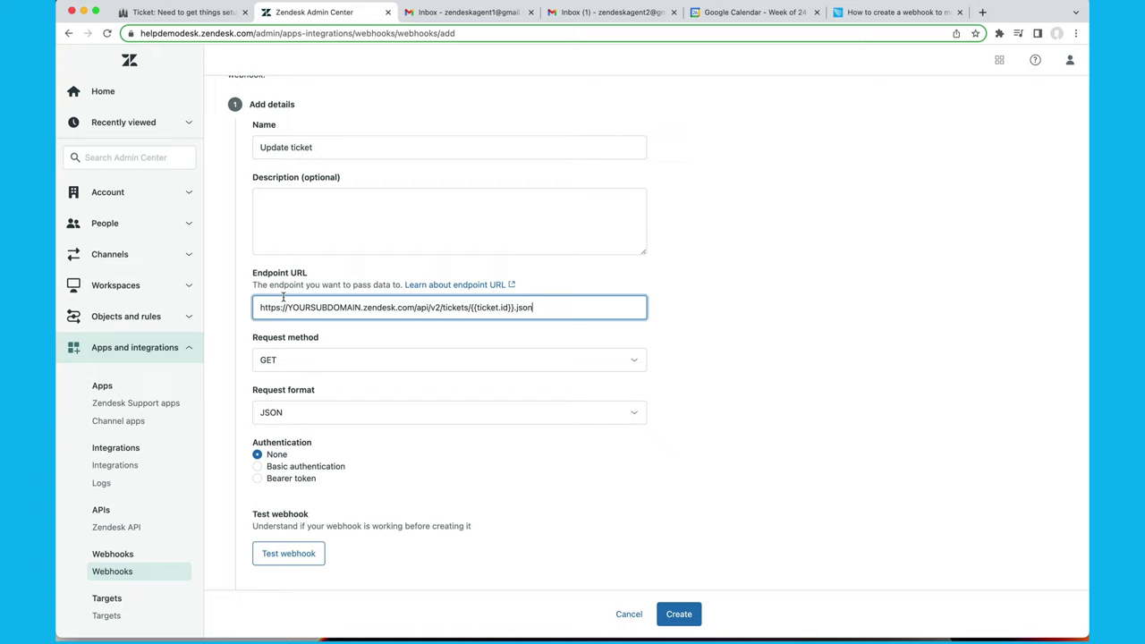
pyautogui.doubleClick(305, 307)
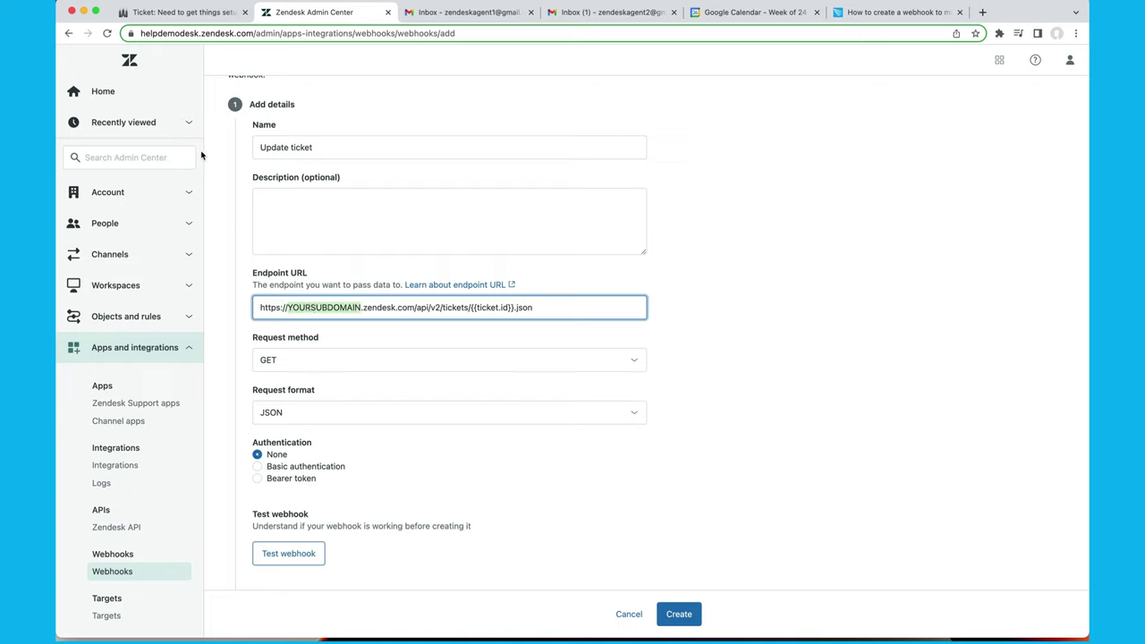
pyautogui.write('helpdemo')
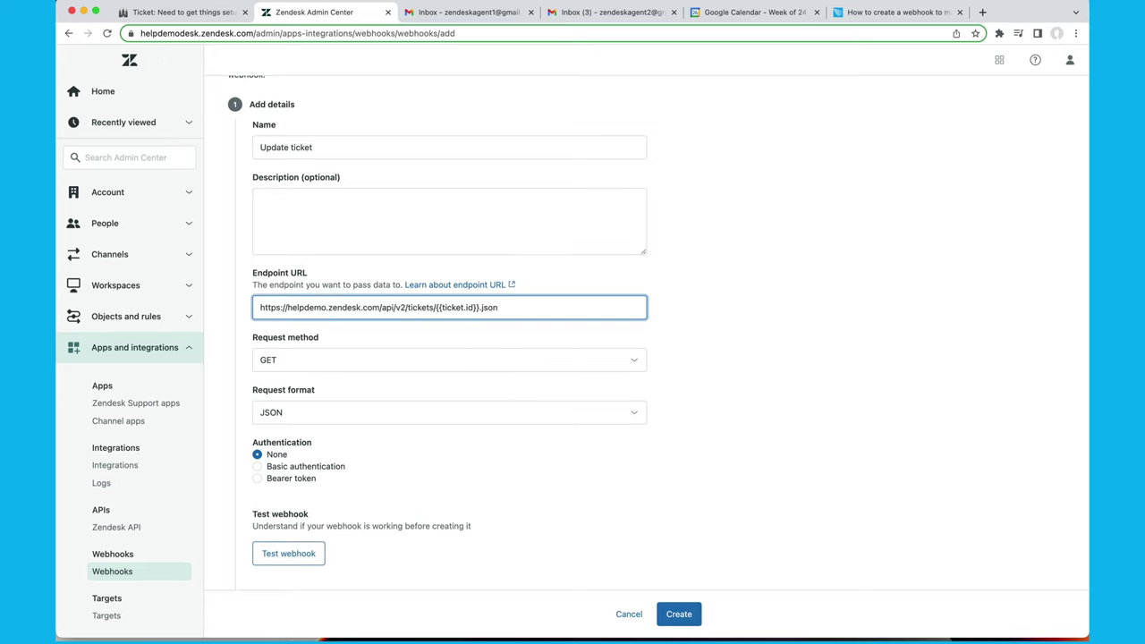
pyautogui.write('desk')
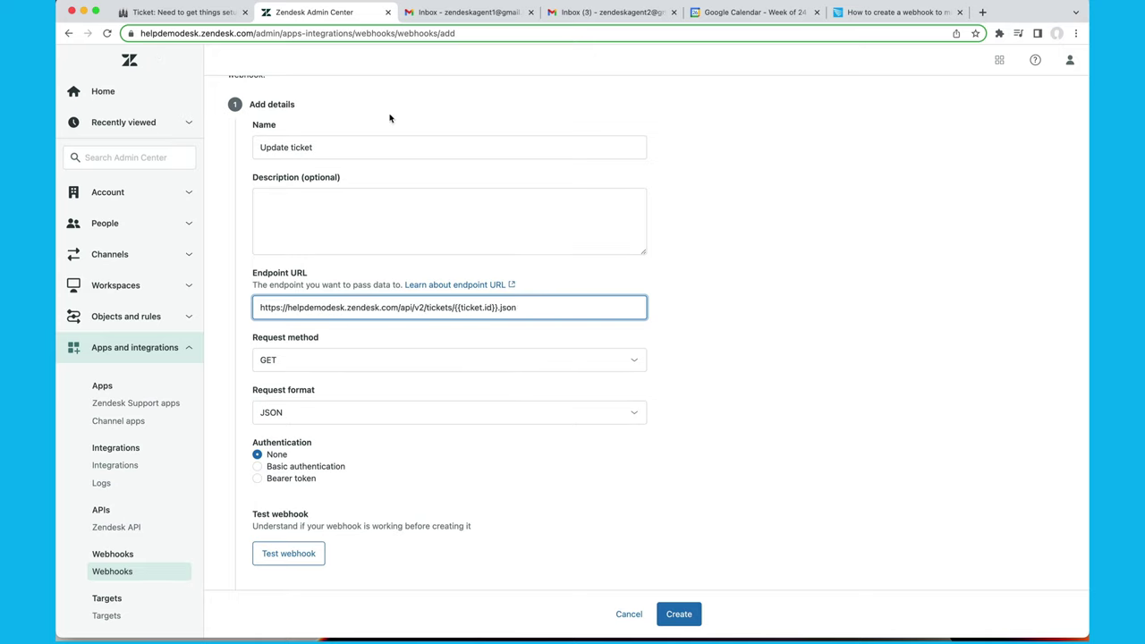
pyautogui.click(349, 363)
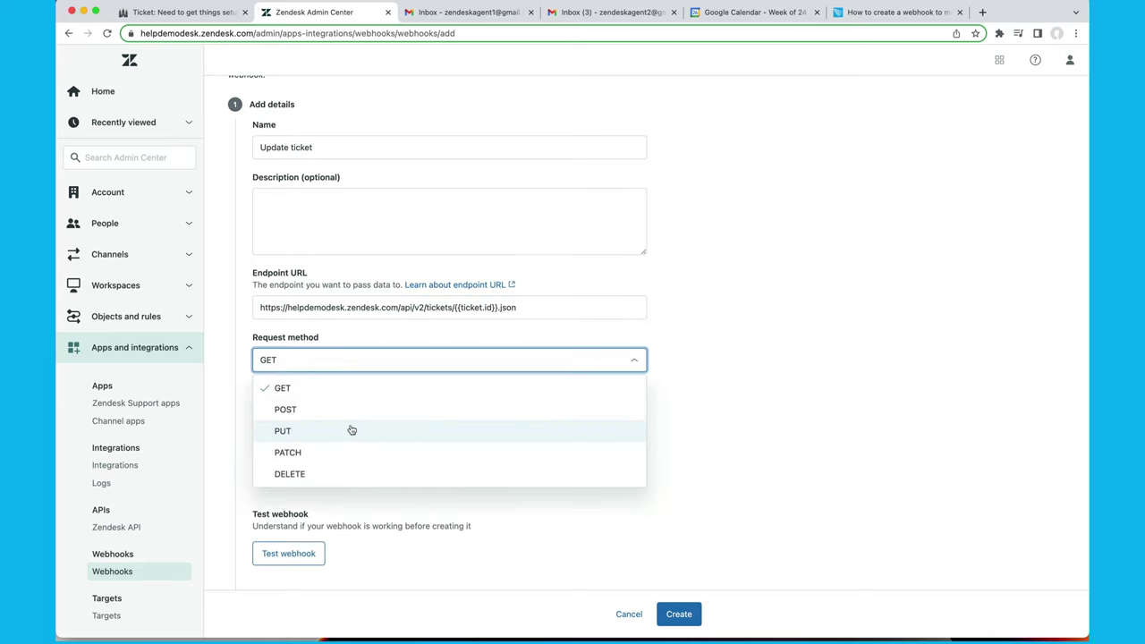
pyautogui.click(352, 430)
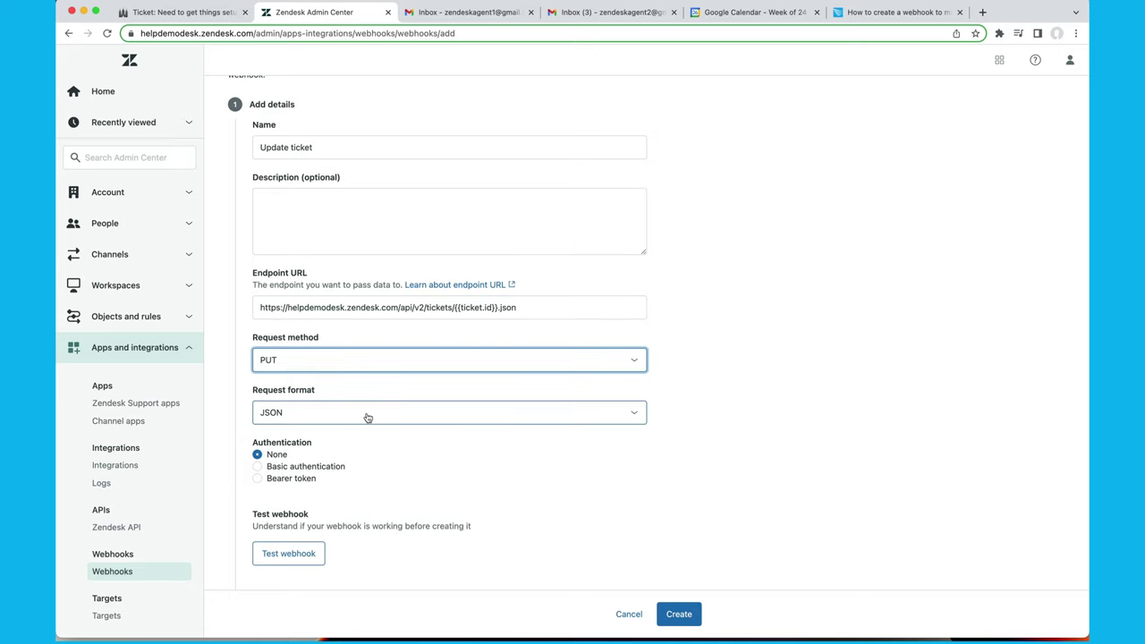
# Use basic authentication with the saved email/token username and the API token as password.
pyautogui.click(286, 472)
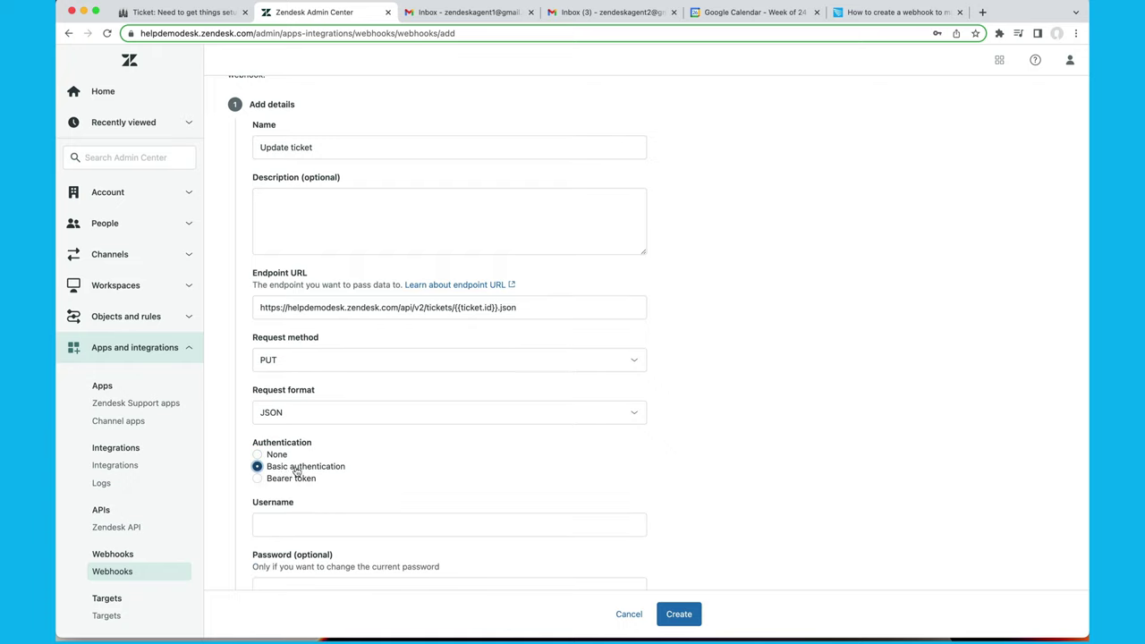
pyautogui.scroll(-2, 279, 490)
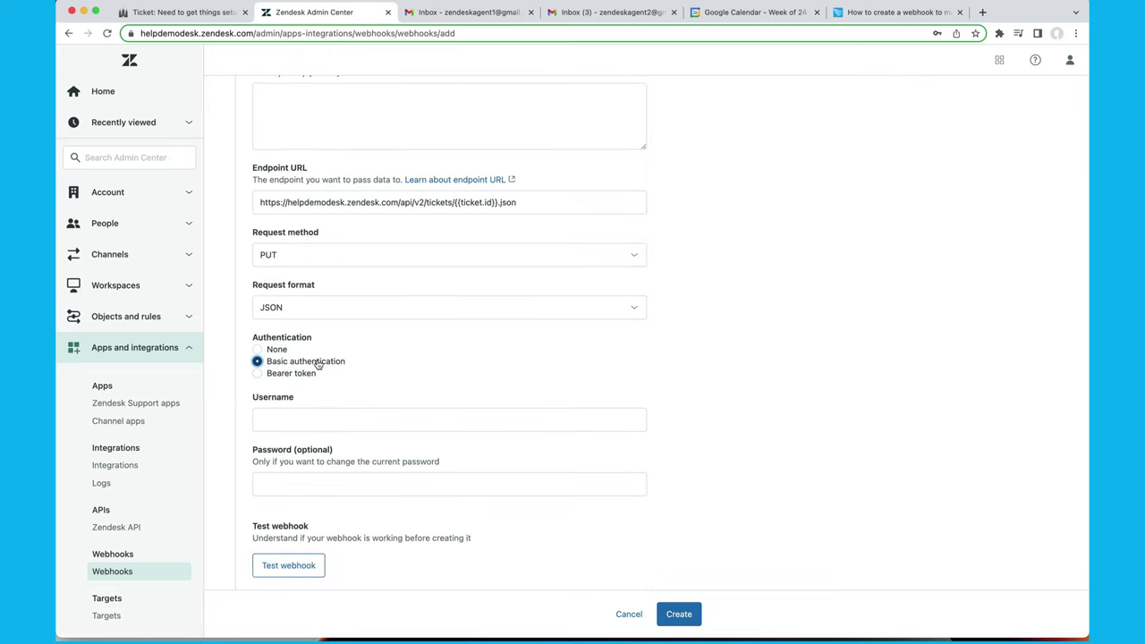
pyautogui.click(282, 424)
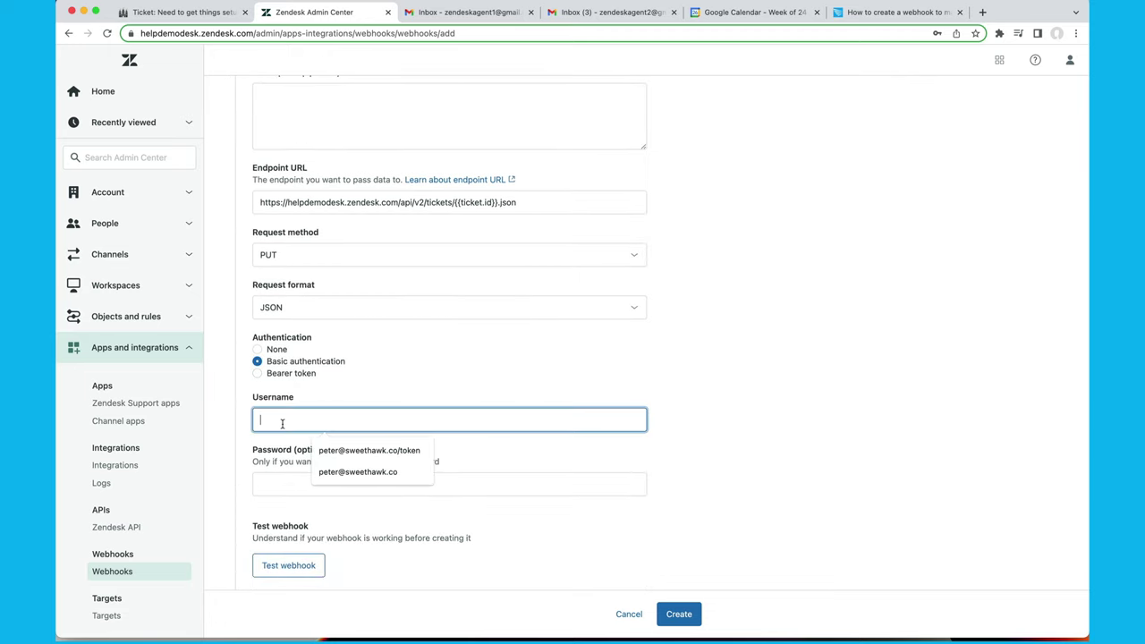
pyautogui.click(362, 452)
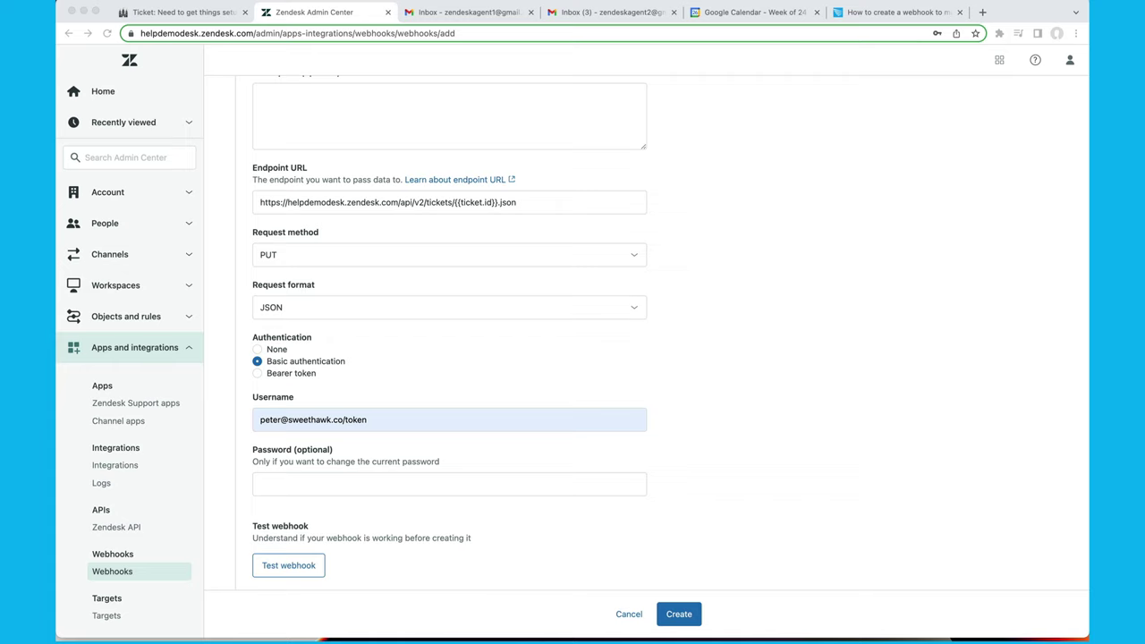
pyautogui.click(306, 490)
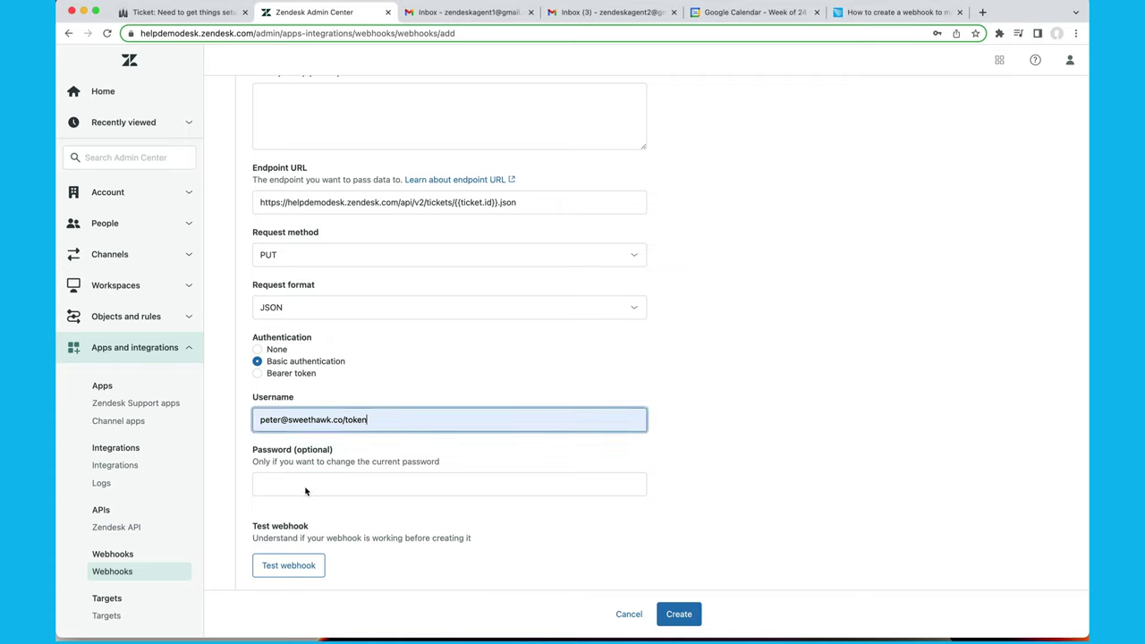
pyautogui.click(306, 488)
pyautogui.press('super+v')
pyautogui.click(408, 541)
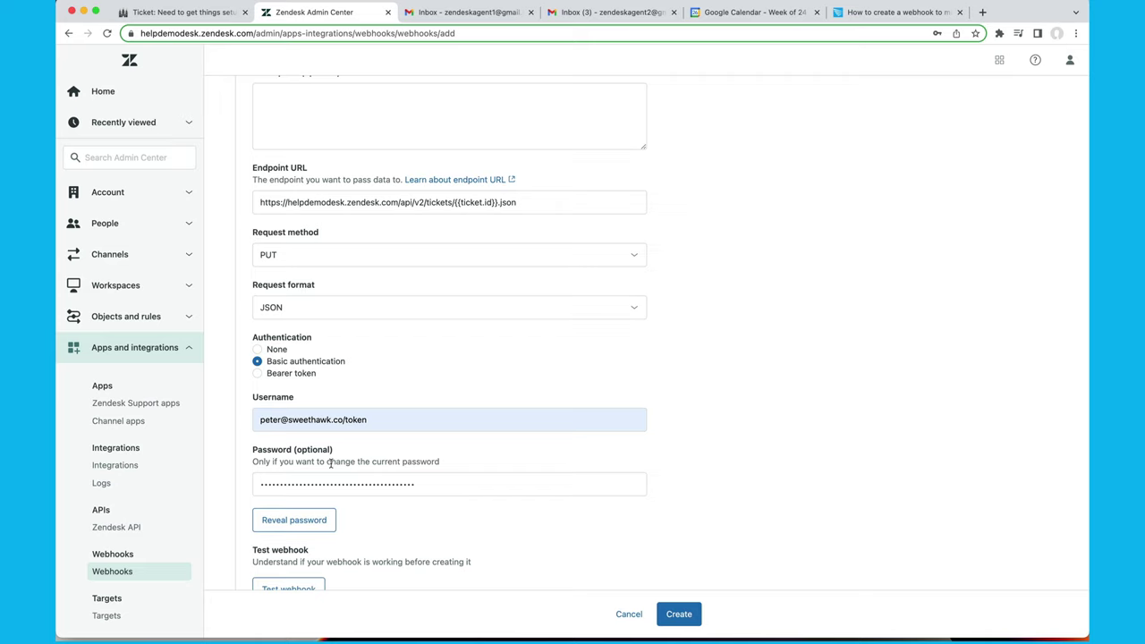
pyautogui.click(343, 419)
pyautogui.moveTo(343, 419); pyautogui.dragTo(378, 419)
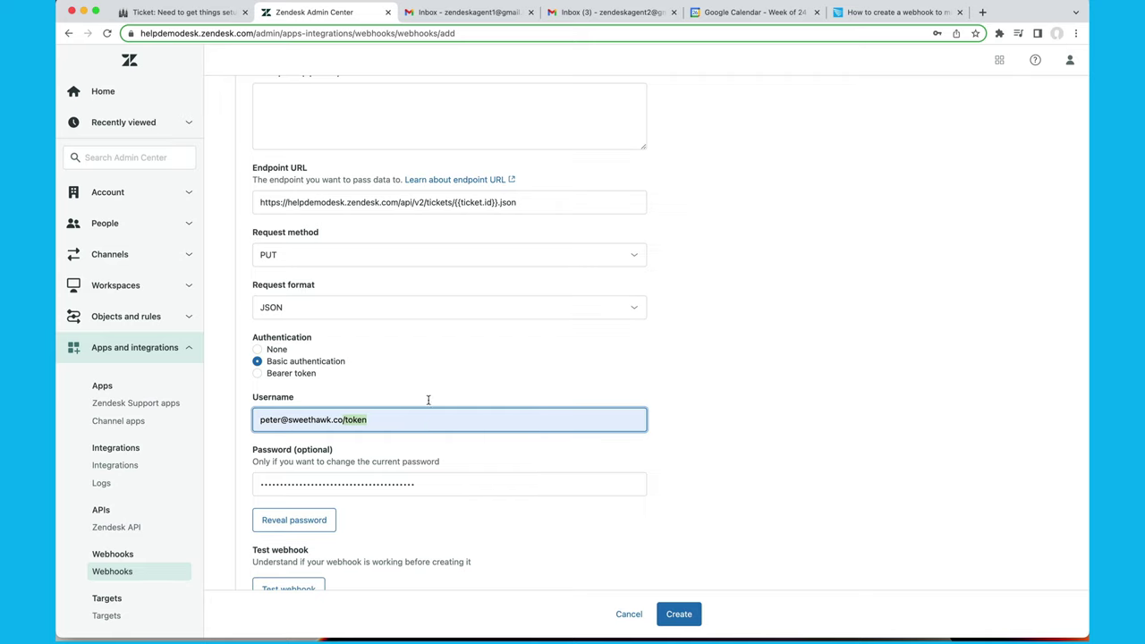
pyautogui.scroll(3, 443, 365)
# Rename the webhook to 'Update ticket (TEST ABC)'.
pyautogui.click(327, 218)
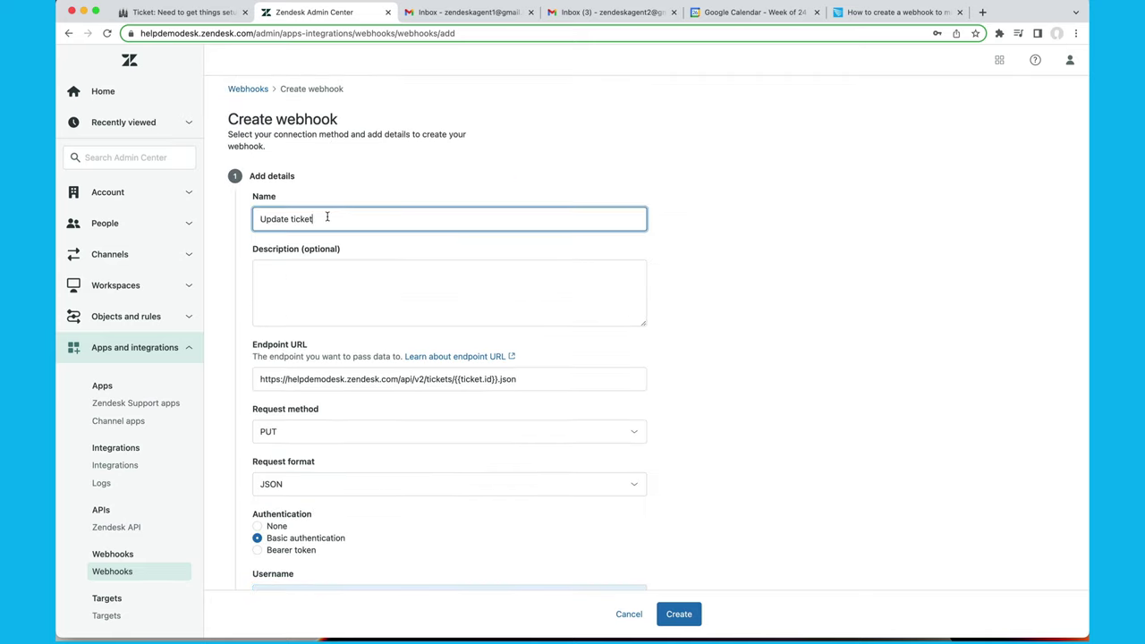
pyautogui.write('(TEST)')
pyautogui.press('BackSpace')
pyautogui.write(')')
pyautogui.press('BackSpace')
pyautogui.write('ABC')
# Review the remaining connection details and create the webhook.
pyautogui.scroll(-5, 774, 528)
pyautogui.scroll(6, 549, 117)
pyautogui.scroll(-3, 349, 286)
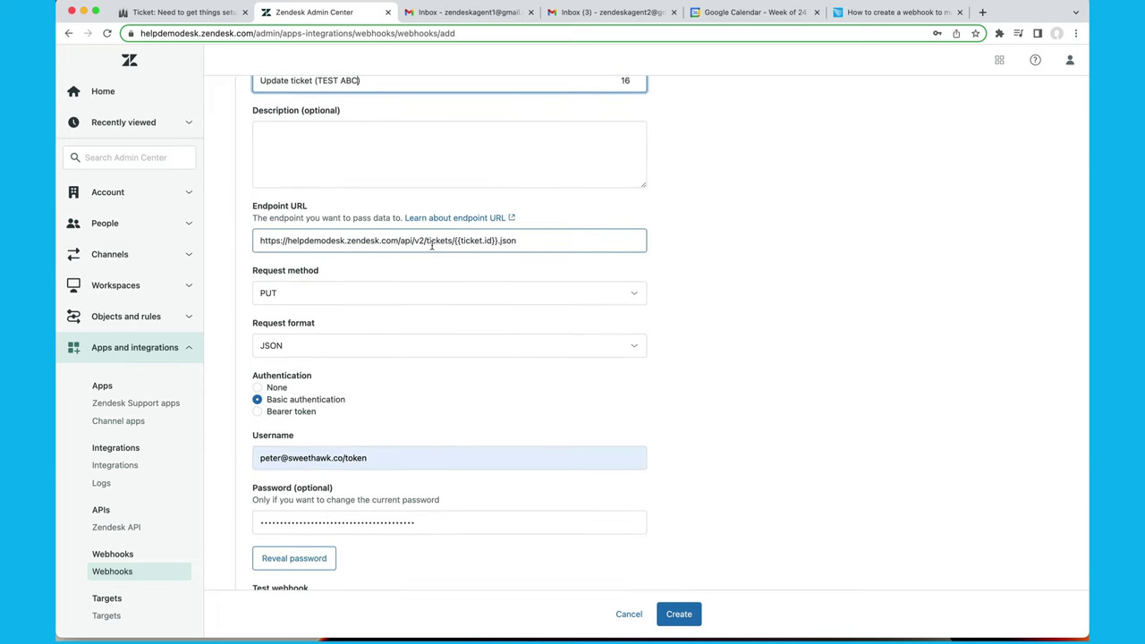
pyautogui.scroll(-3, 475, 316)
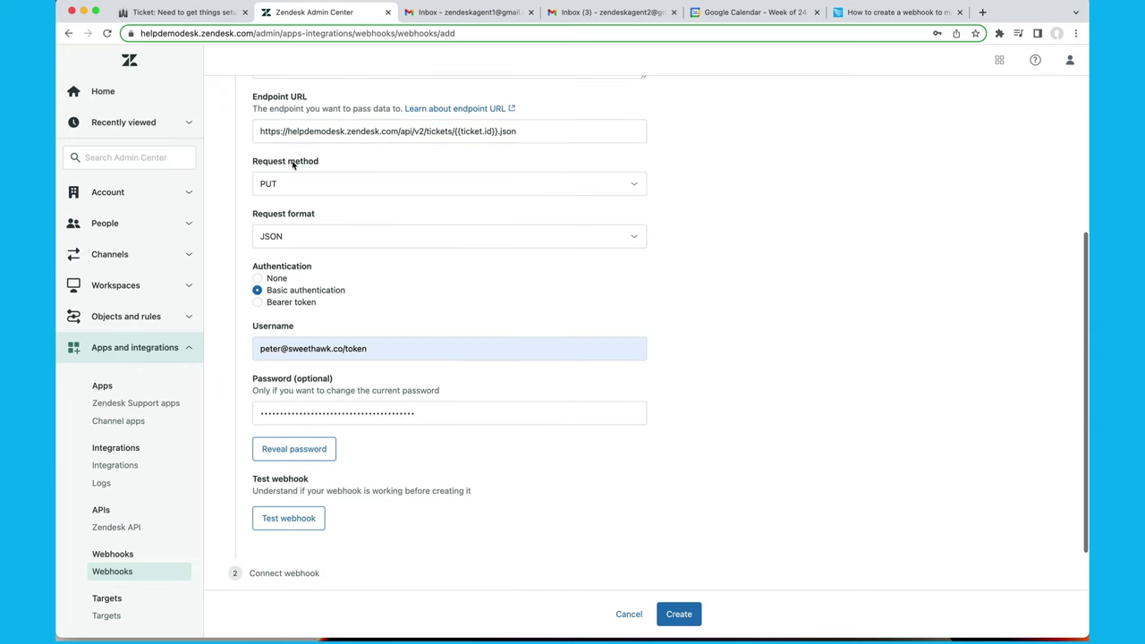
pyautogui.scroll(-2, 367, 313)
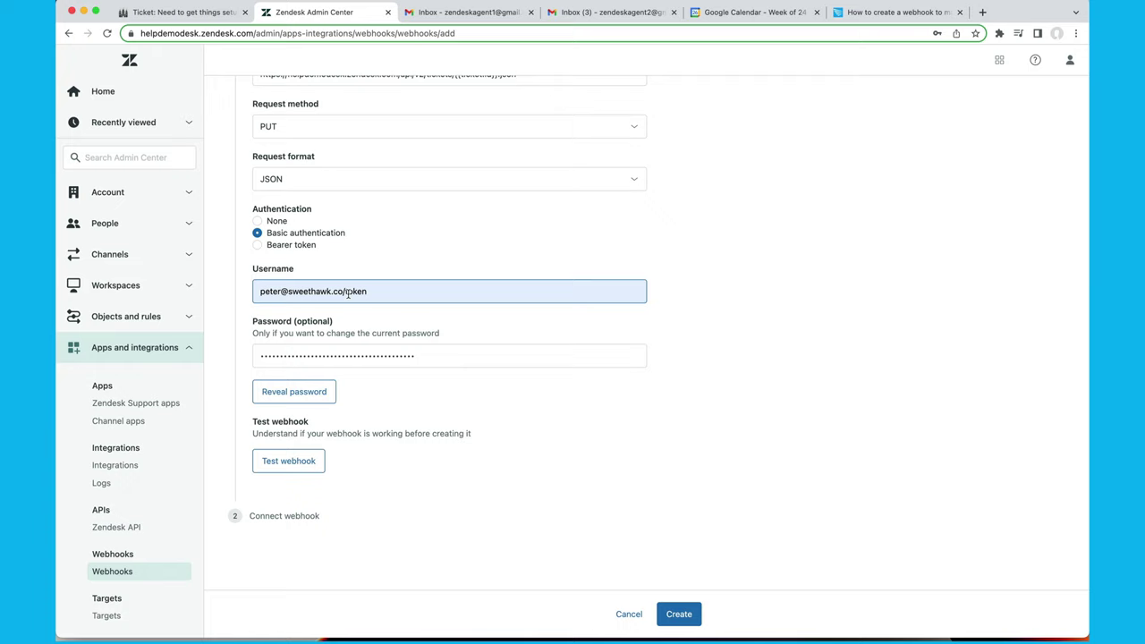
pyautogui.click(312, 357)
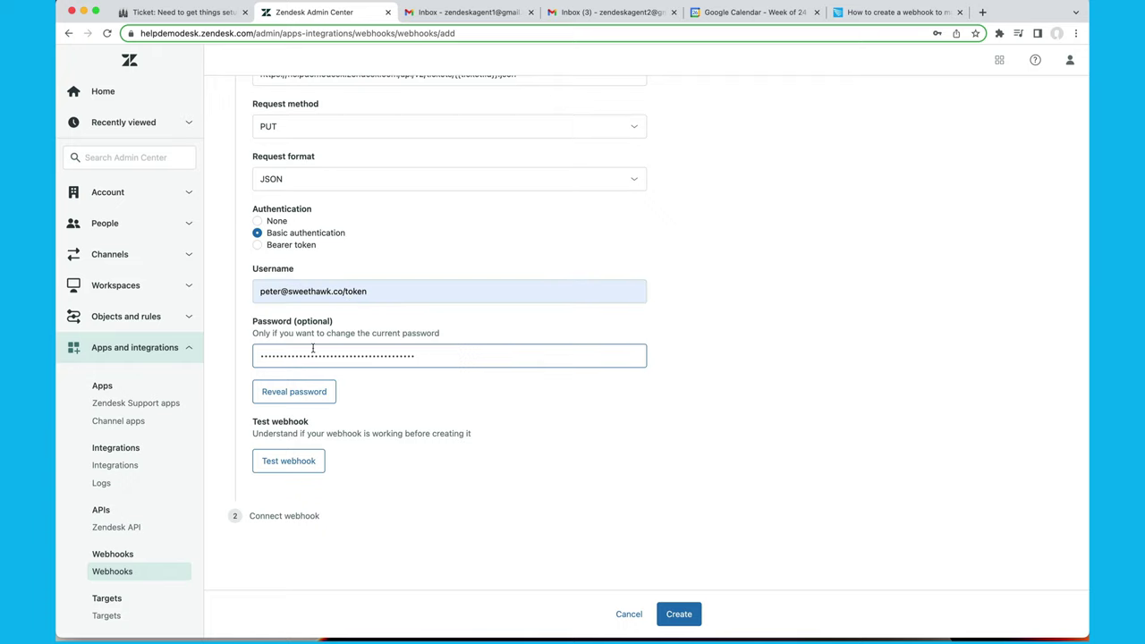
pyautogui.click(687, 611)
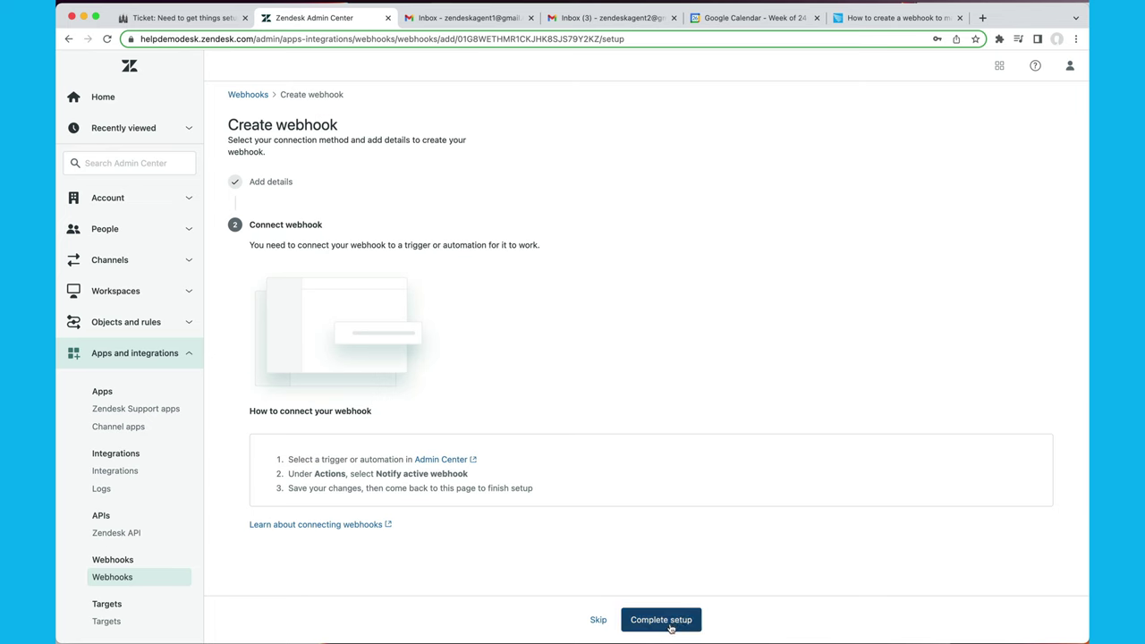
# Skip the Connect webhook step and leave without linking a trigger.
pyautogui.click(597, 619)
pyautogui.click(724, 379)
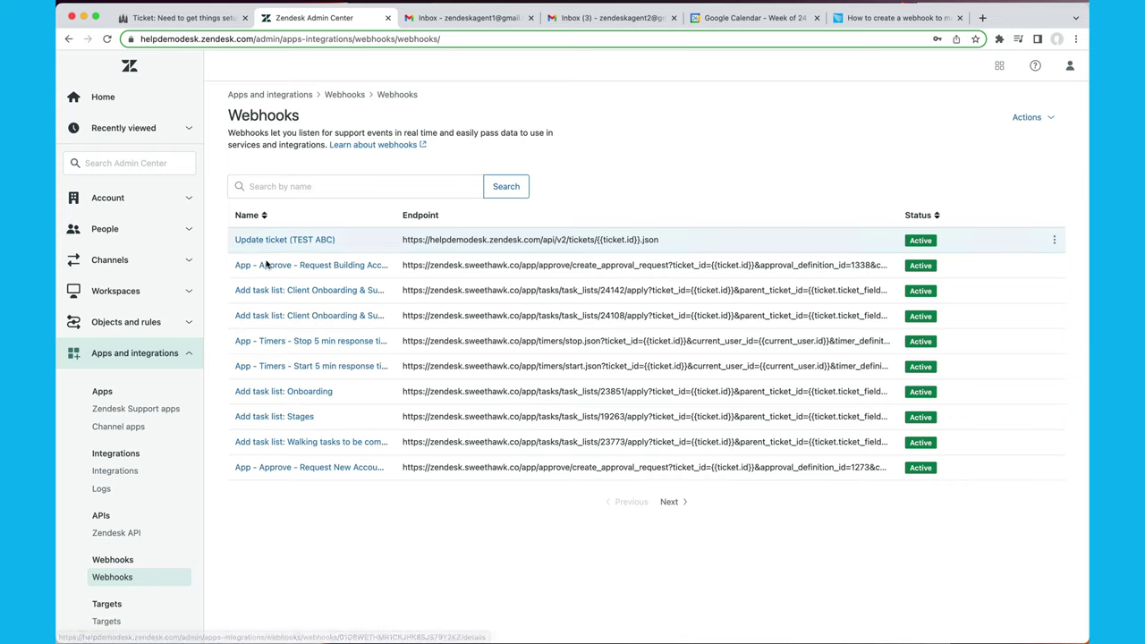
# Open the Triggers list under Objects and rules.
pyautogui.click(140, 327)
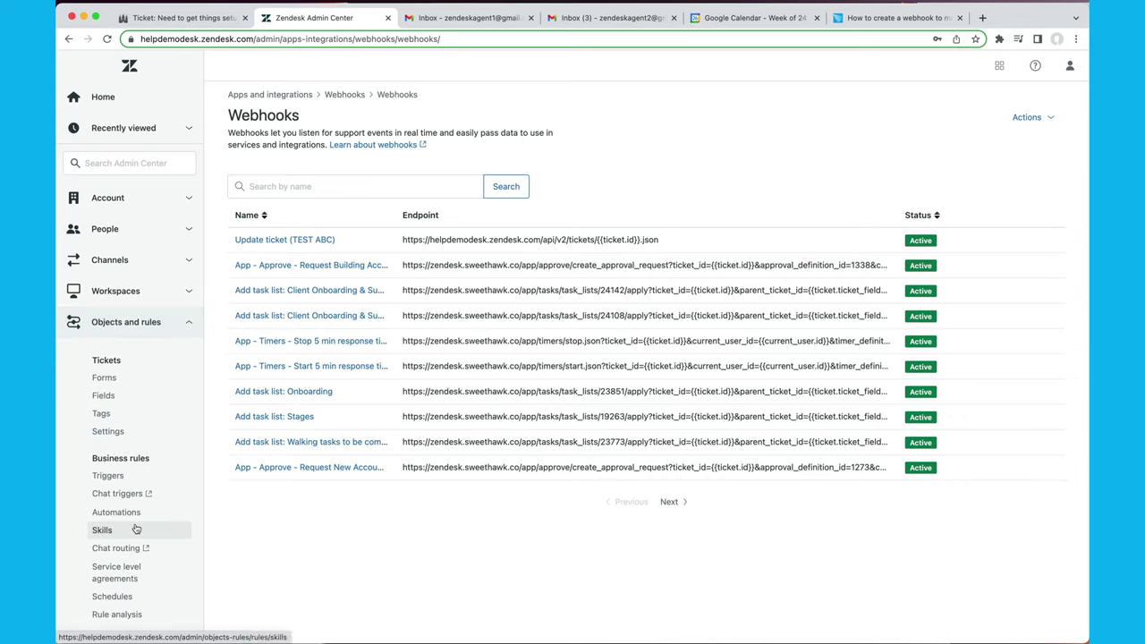
pyautogui.scroll(-3, 143, 376)
pyautogui.scroll(2, 143, 374)
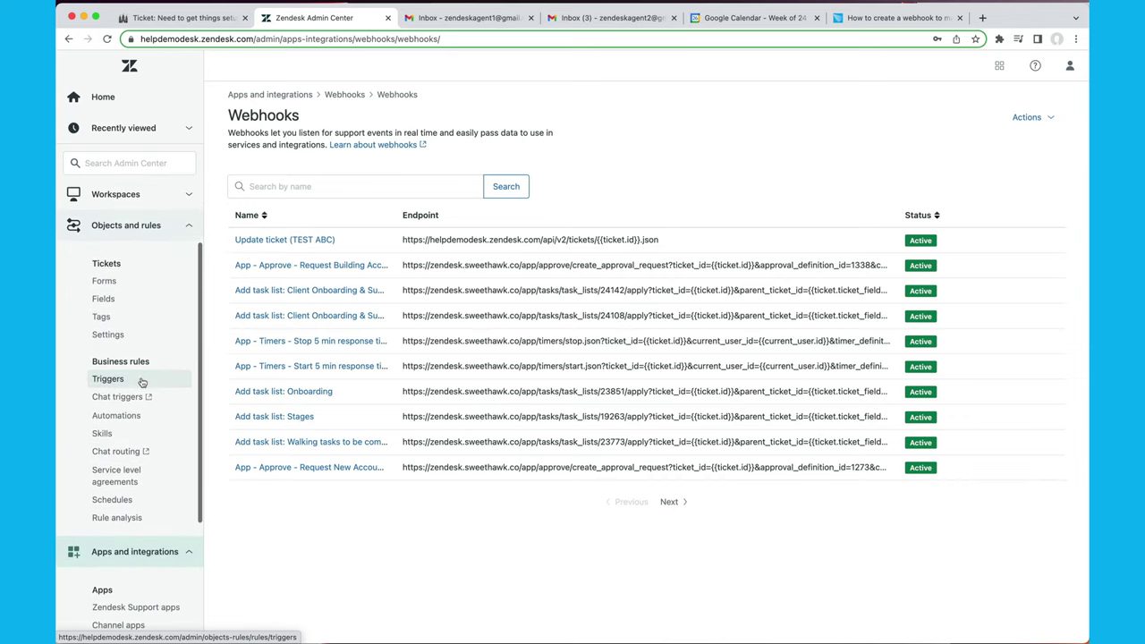
pyautogui.click(141, 375)
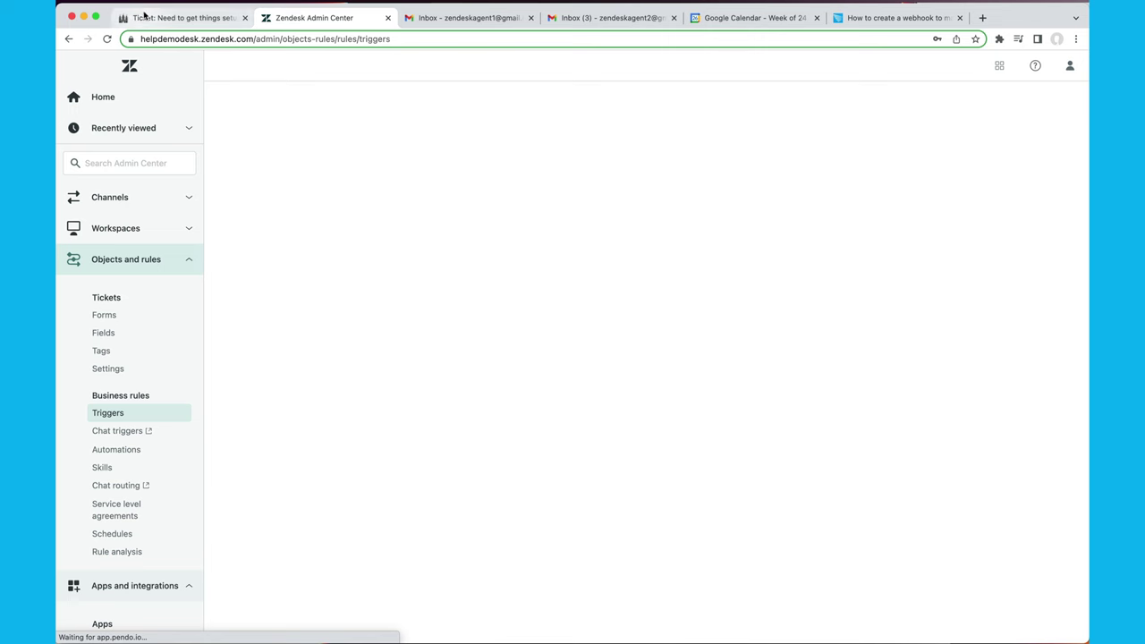
# Look over onboarding ticket #7621, then return to the Triggers page.
pyautogui.click(141, 18)
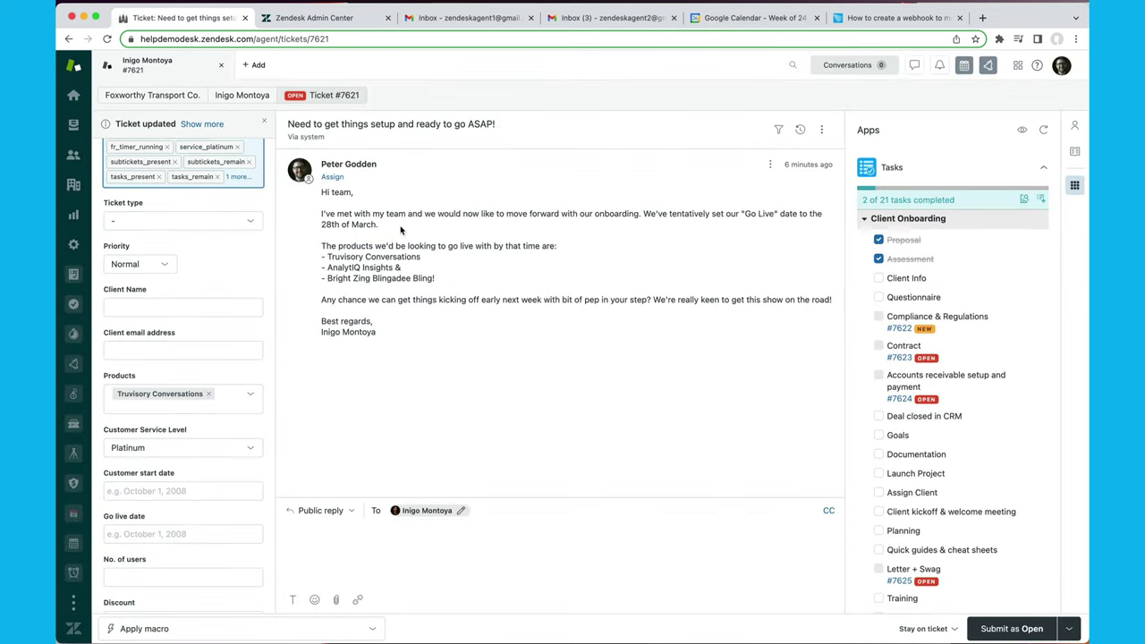
pyautogui.scroll(5, 230, 287)
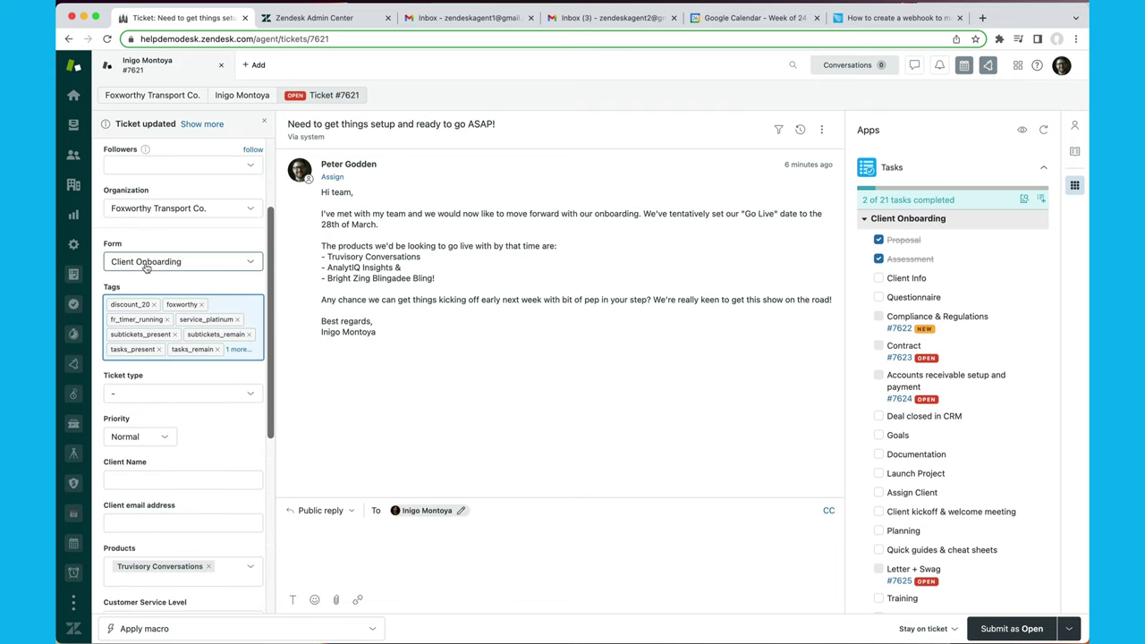
pyautogui.scroll(-6, 206, 388)
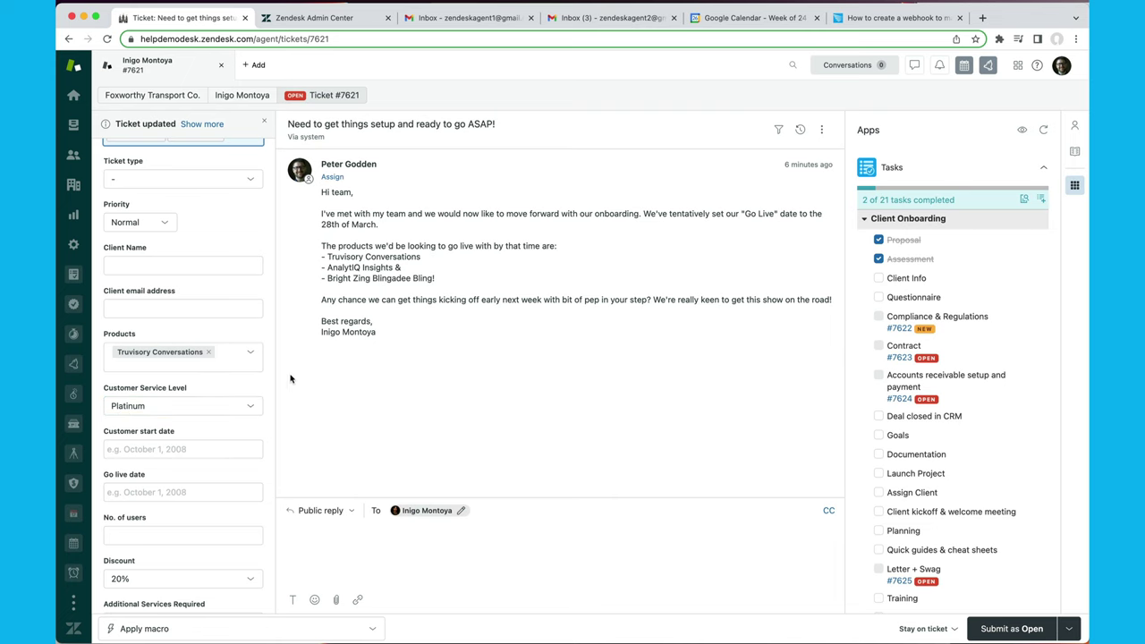
pyautogui.click(326, 18)
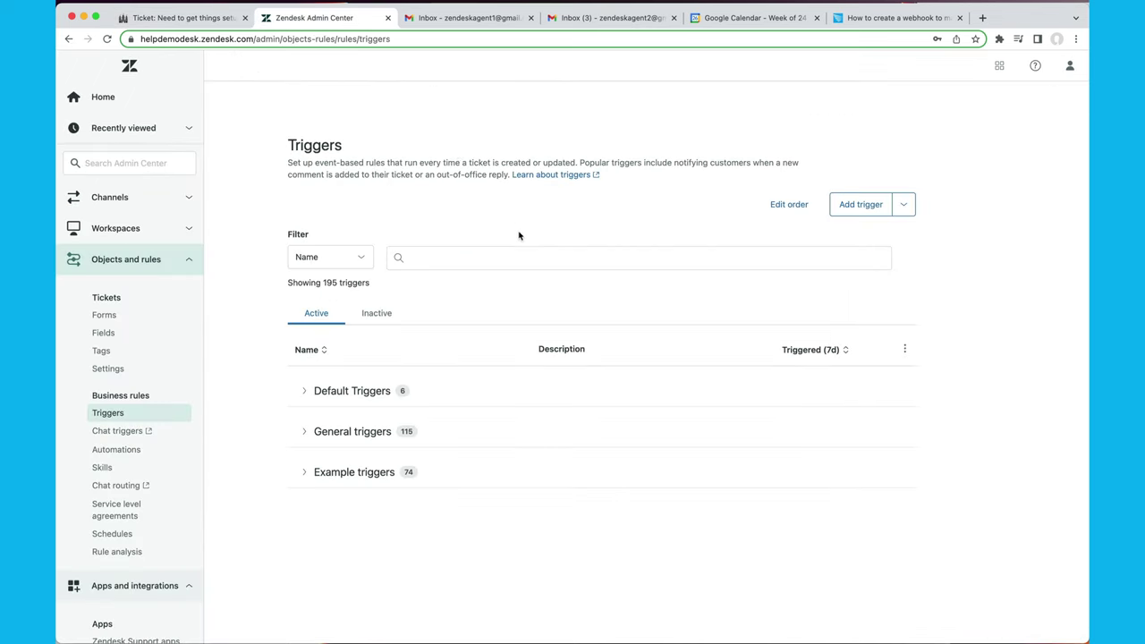
# Start a new trigger named 'Apply private comment for platinum onboarding tickets'.
pyautogui.click(860, 204)
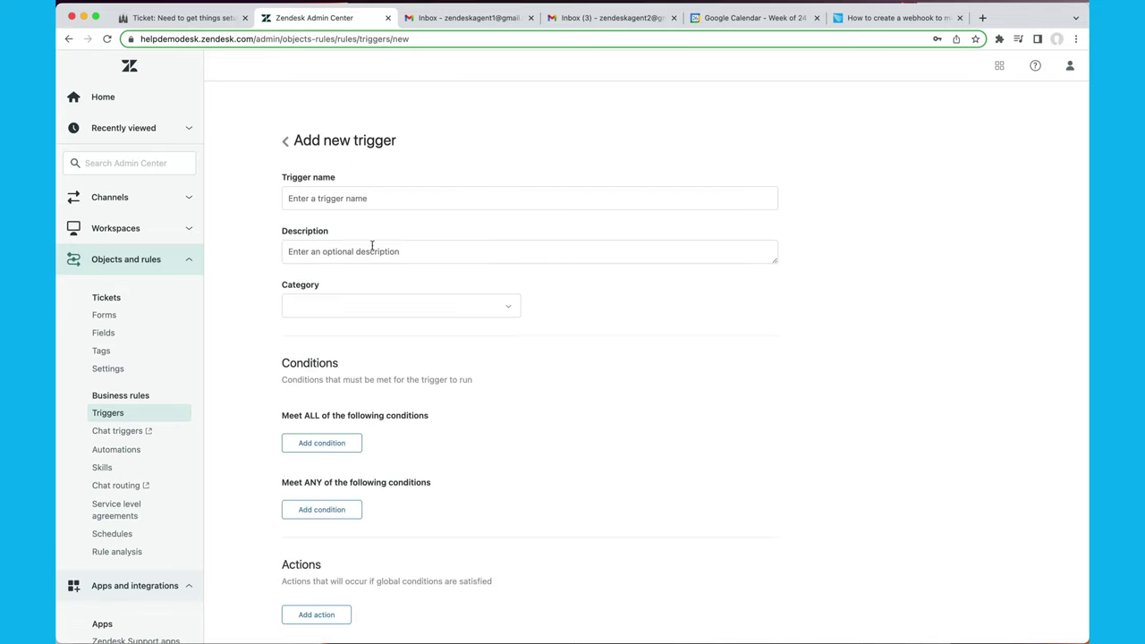
pyautogui.click(416, 205)
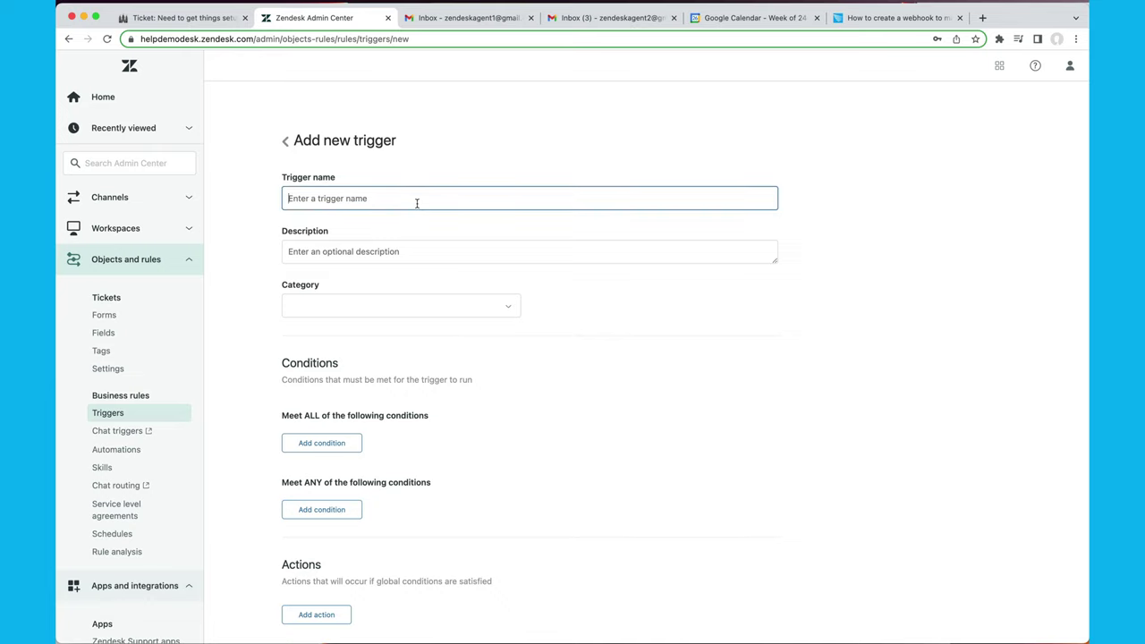
pyautogui.write('Apply [pr')
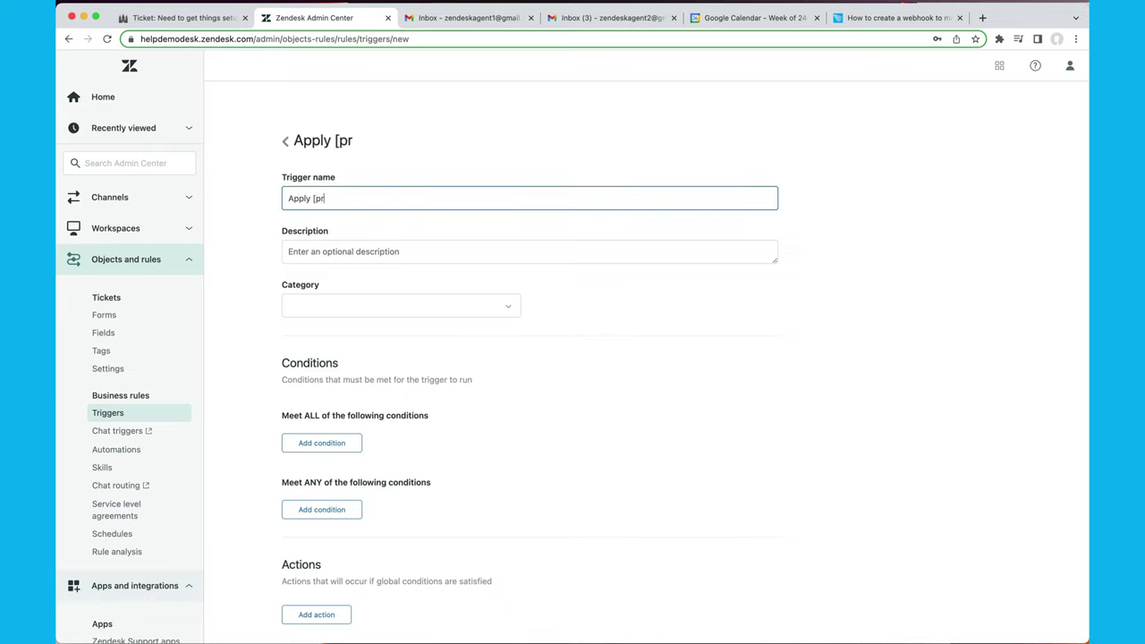
pyautogui.press('BackSpace')
pyautogui.press('BackSpace')
pyautogui.press('BackSpace')
pyautogui.write('[r')
pyautogui.write('private com')
pyautogui.write('ment')
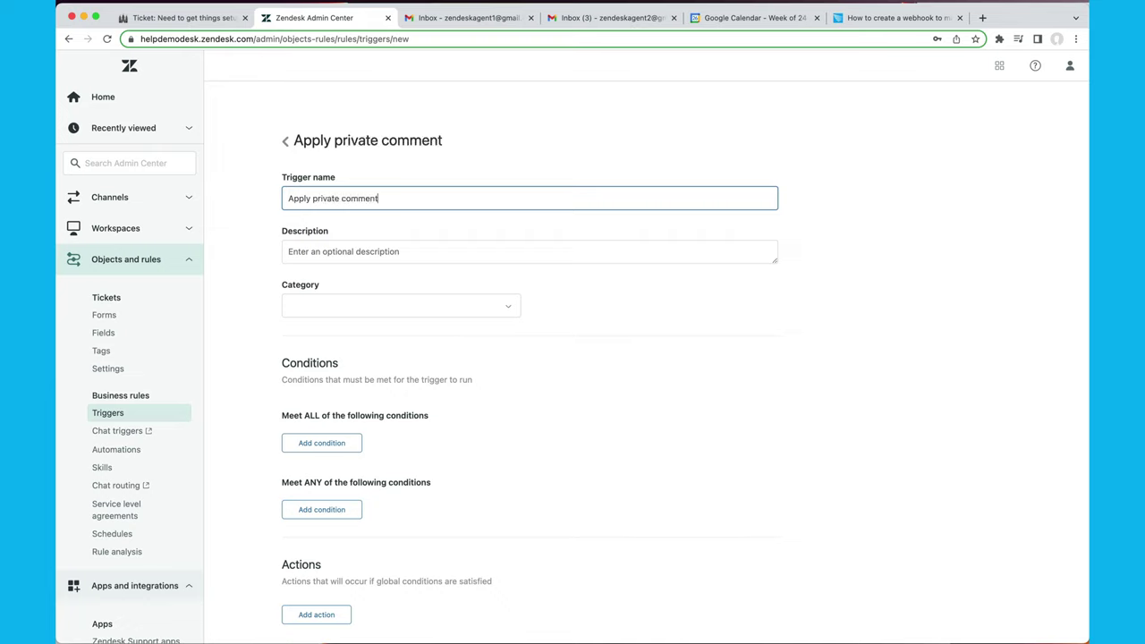
pyautogui.write(' for plantnum ')
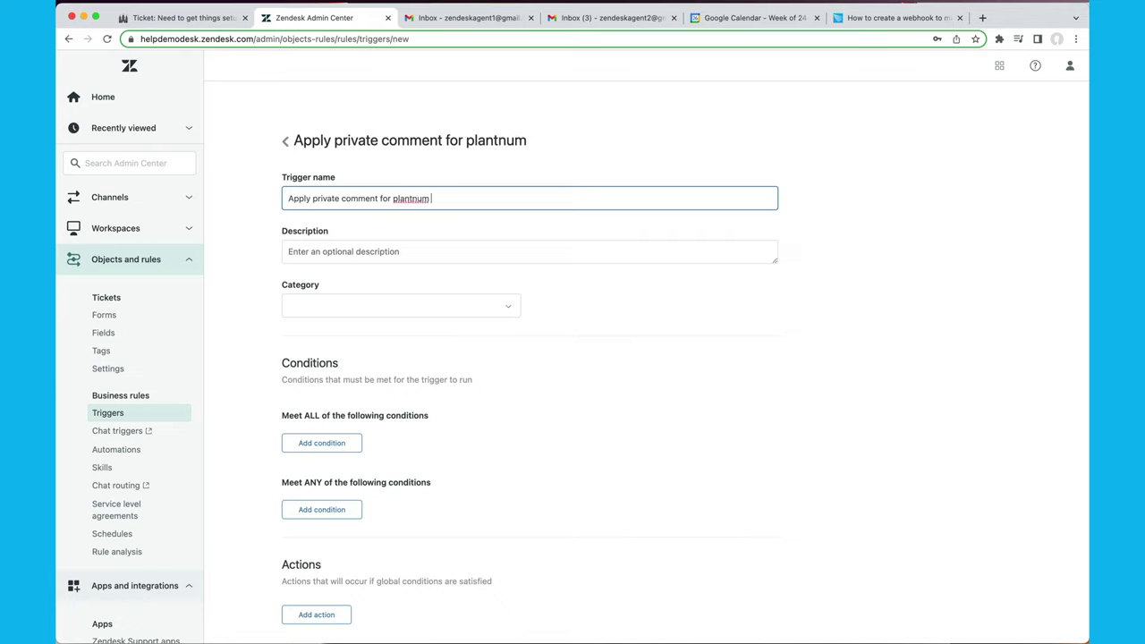
pyautogui.write('onboarding')
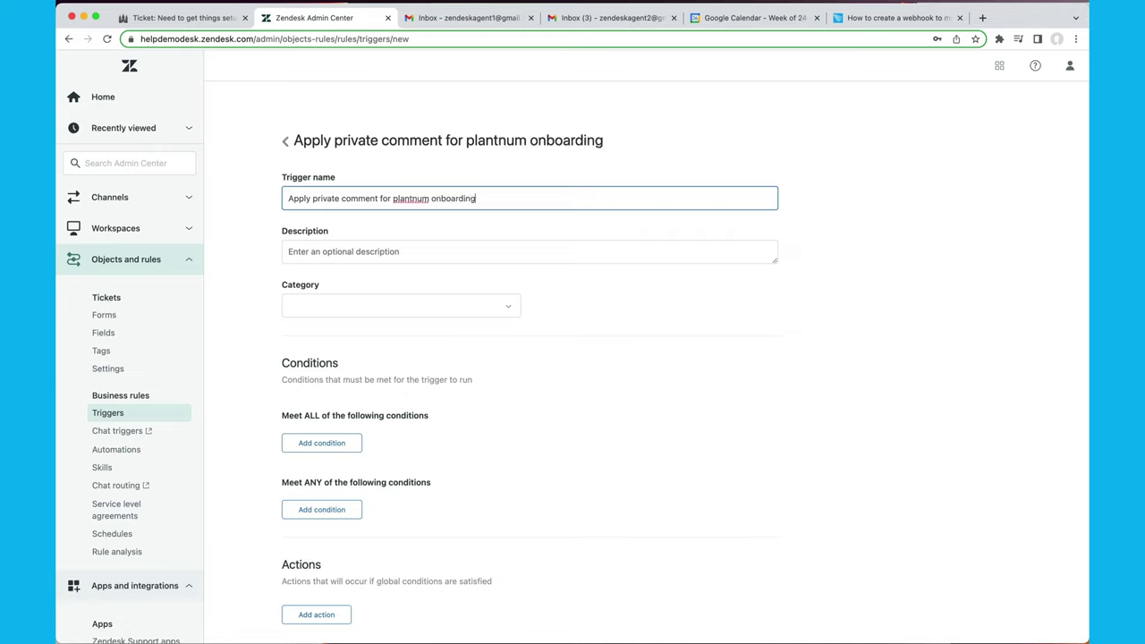
pyautogui.write(' tickets')
pyautogui.rightClick(412, 203)
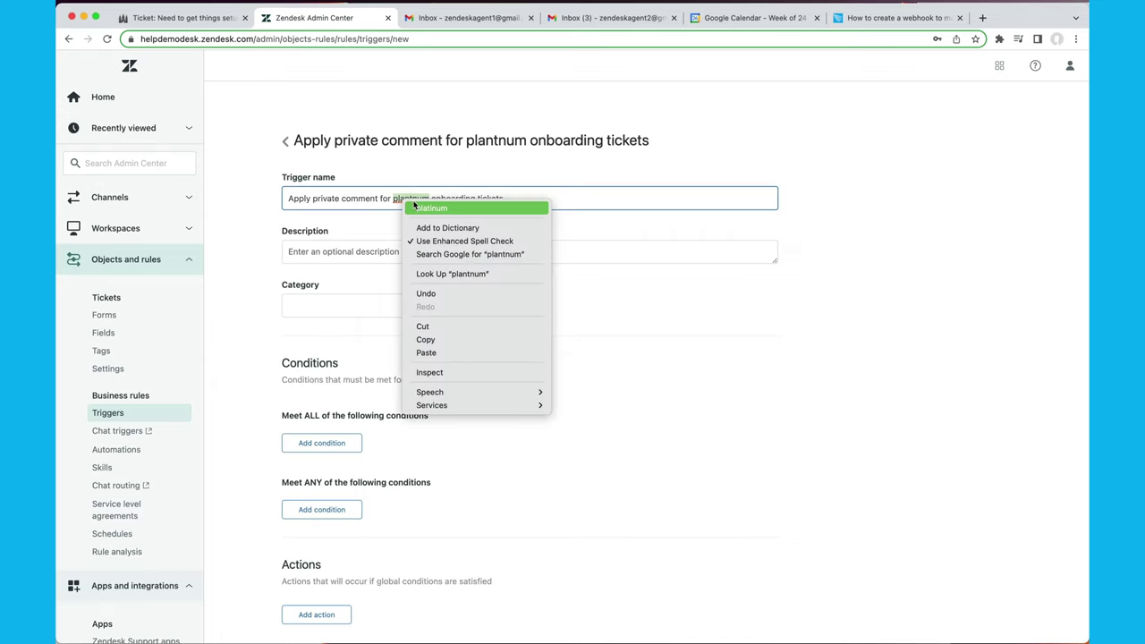
pyautogui.click(420, 208)
pyautogui.scroll(-2, 438, 426)
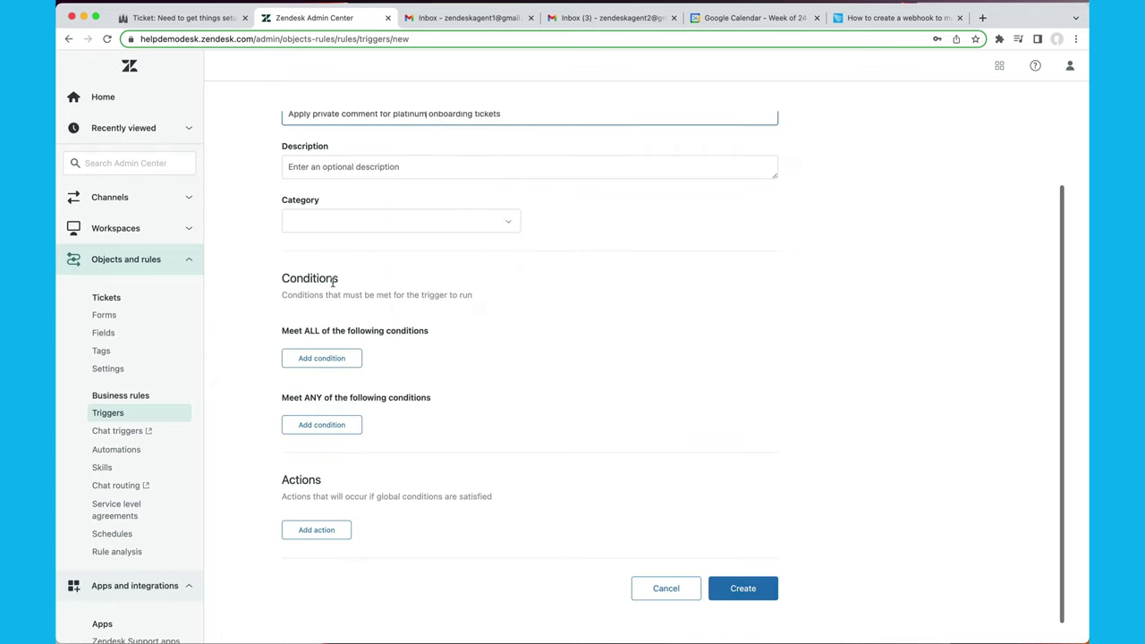
# File the trigger under Example triggers and add the condition Ticket Is Created.
pyautogui.click(334, 225)
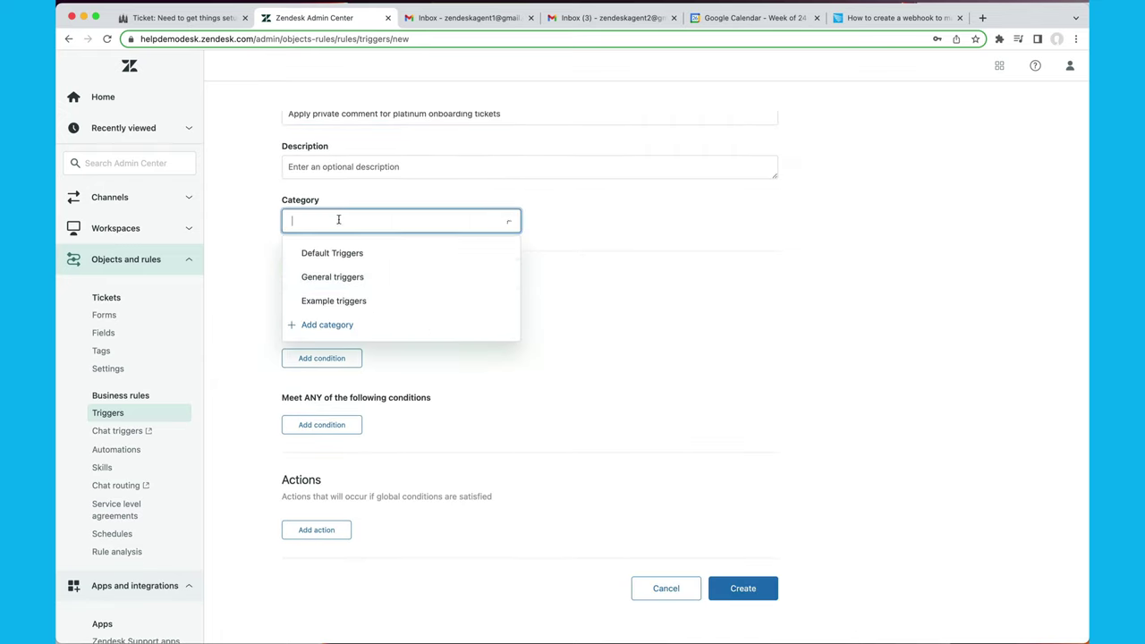
pyautogui.click(365, 300)
pyautogui.click(322, 359)
pyautogui.write('tic')
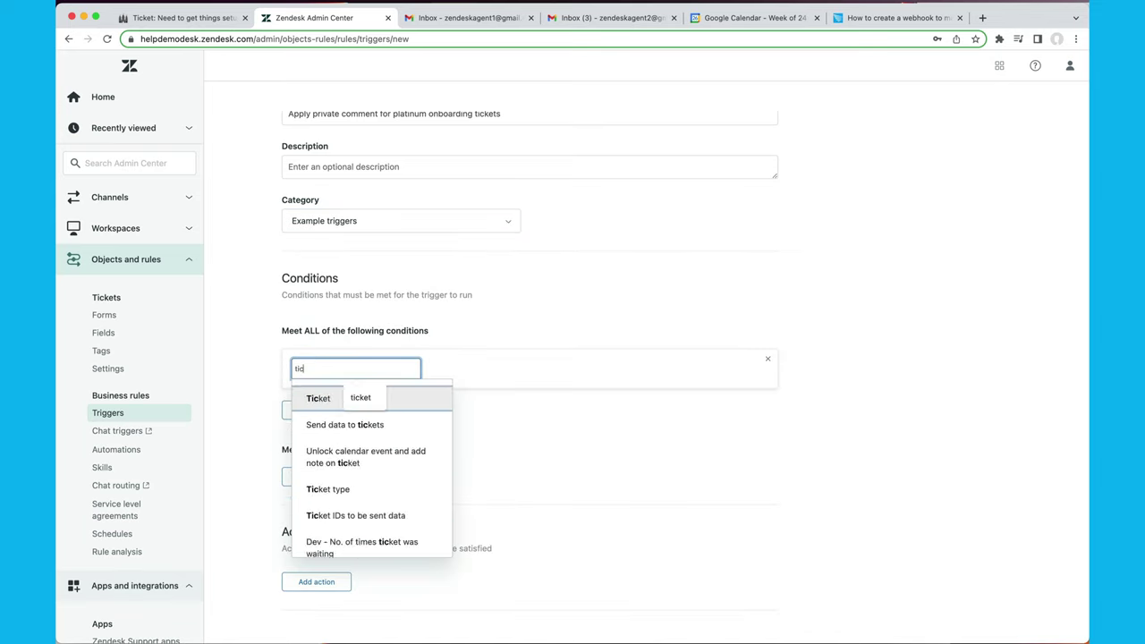
pyautogui.press('Return')
pyautogui.press('Return')
# Add a condition requiring the ticket form Is Client Onboarding.
pyautogui.click(301, 411)
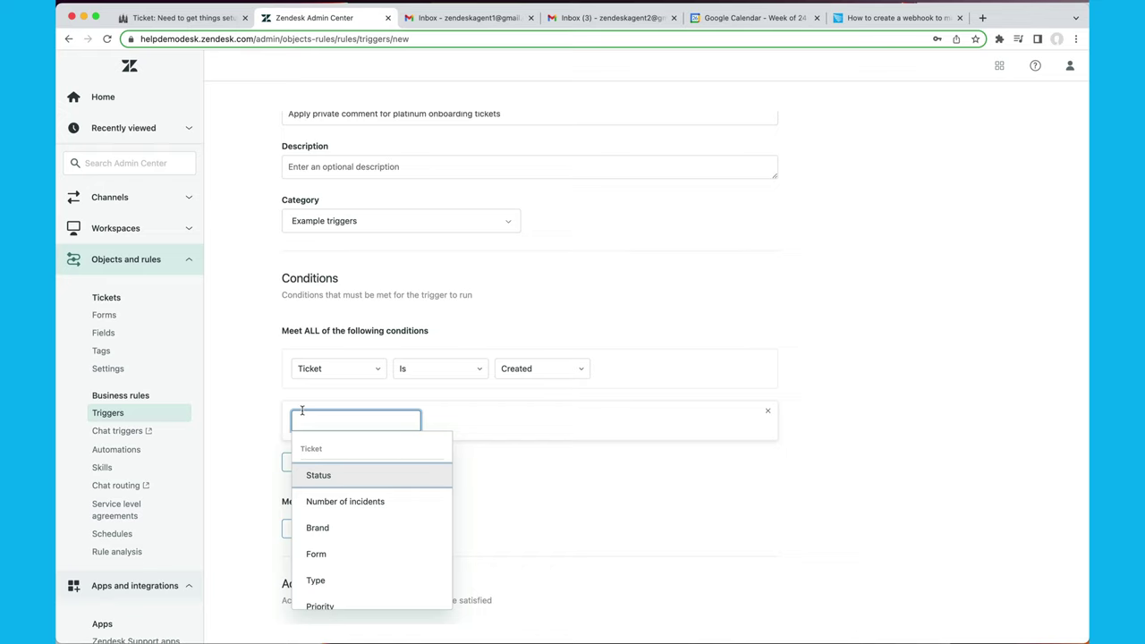
pyautogui.write('form')
pyautogui.press('Return')
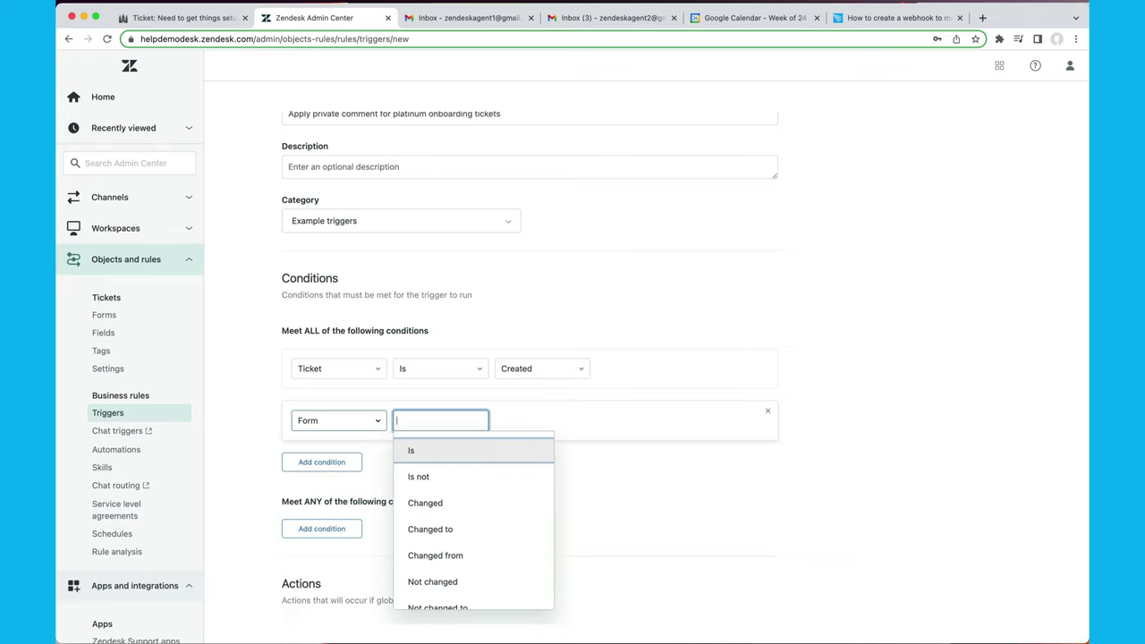
pyautogui.press('Return')
pyautogui.write('on')
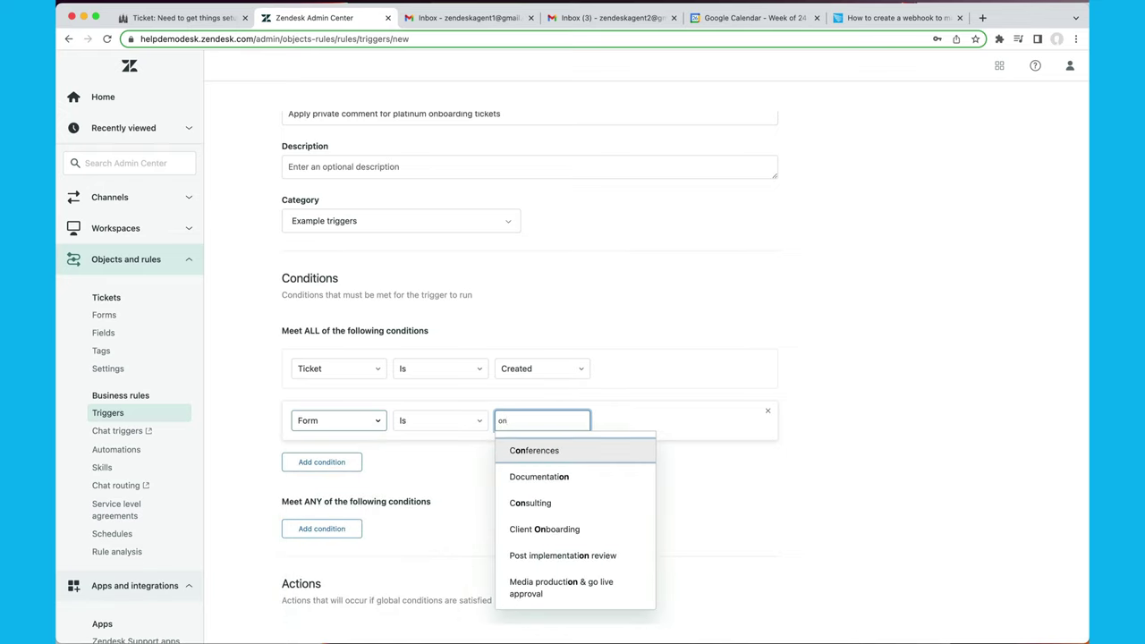
pyautogui.write('bou')
pyautogui.press('BackSpace')
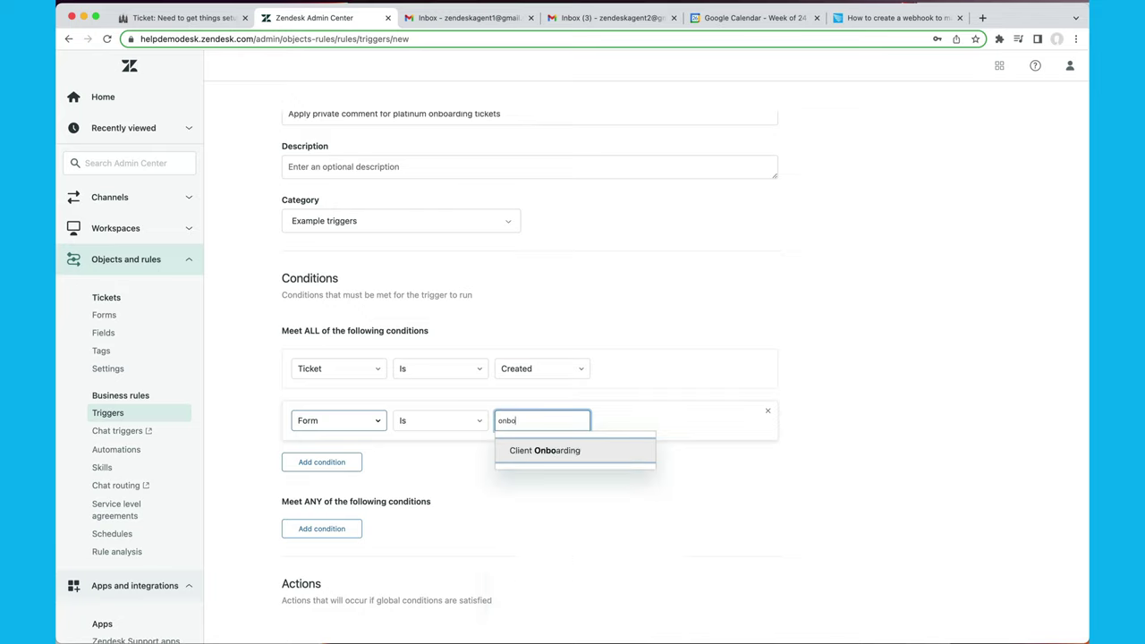
pyautogui.press('Return')
# Add a Customer Service Level Is Platinum condition, after checking the ticket's level.
pyautogui.click(322, 463)
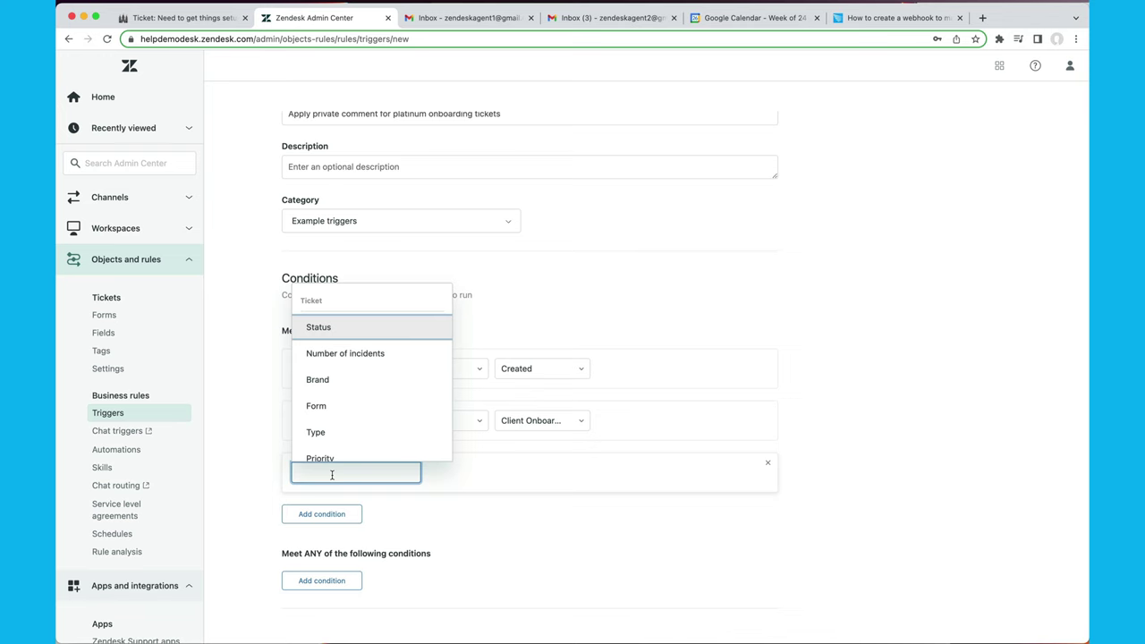
pyautogui.click(183, 18)
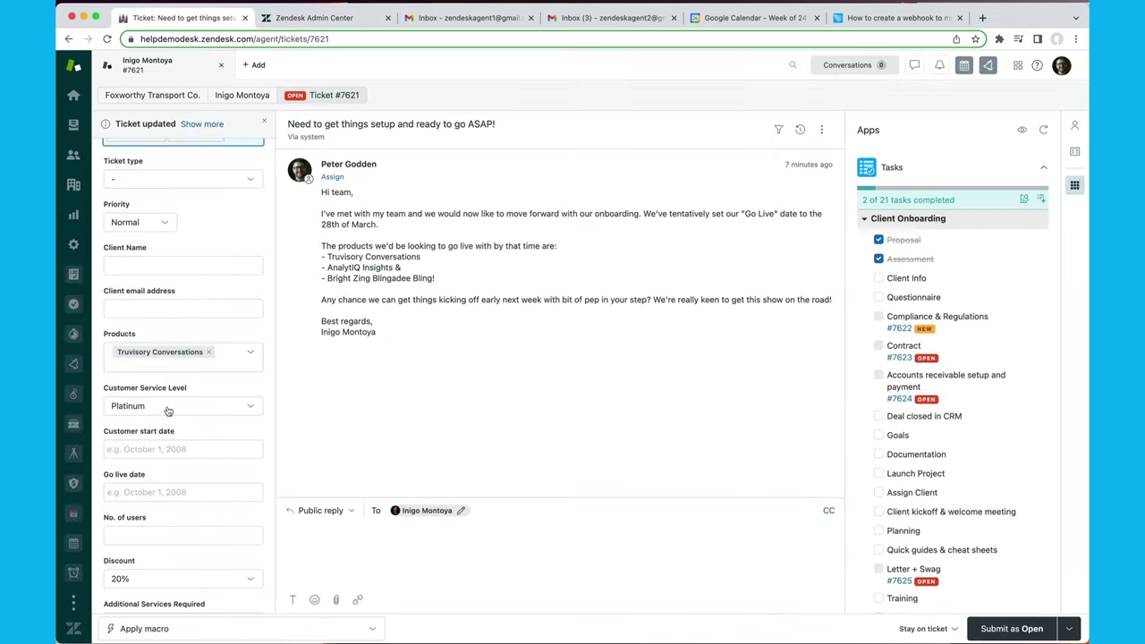
pyautogui.click(313, 18)
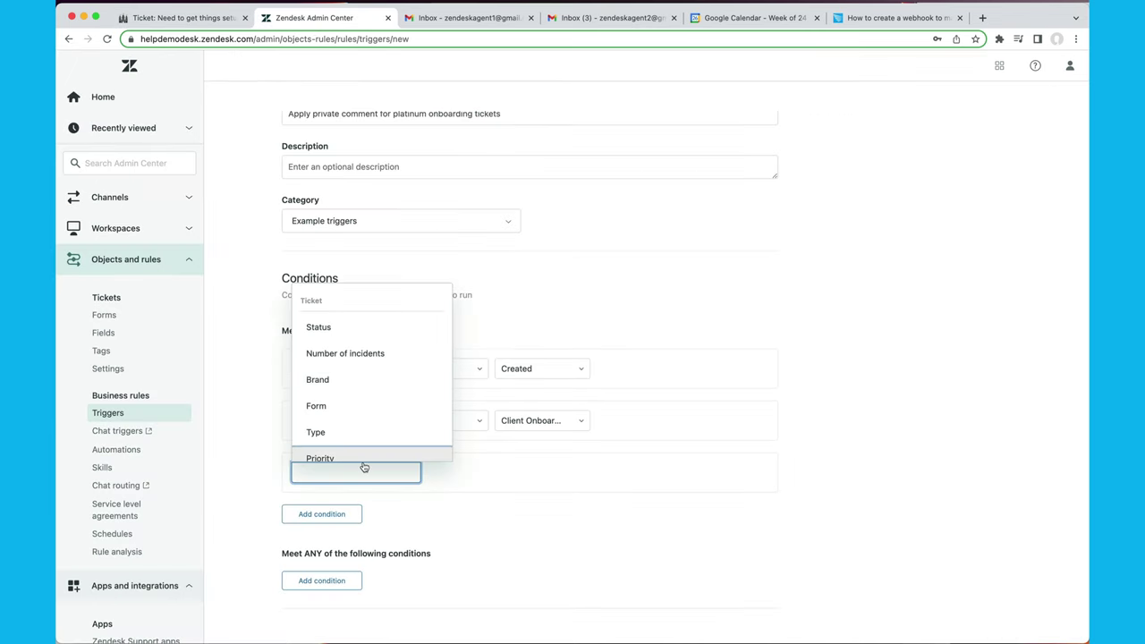
pyautogui.write('customer ser')
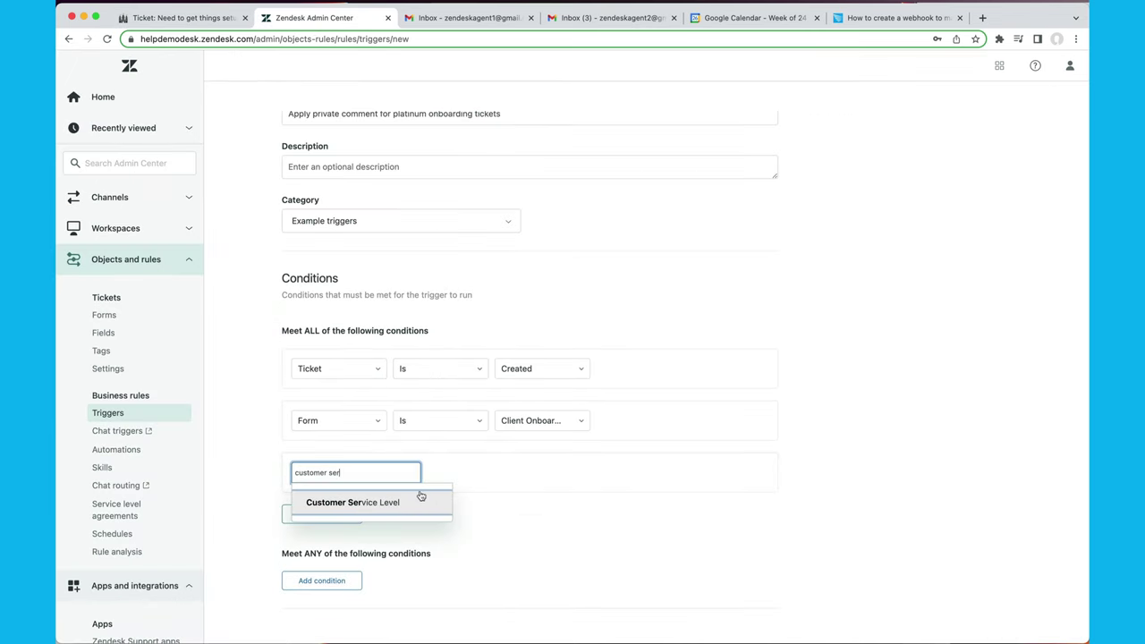
pyautogui.click(420, 498)
pyautogui.click(483, 501)
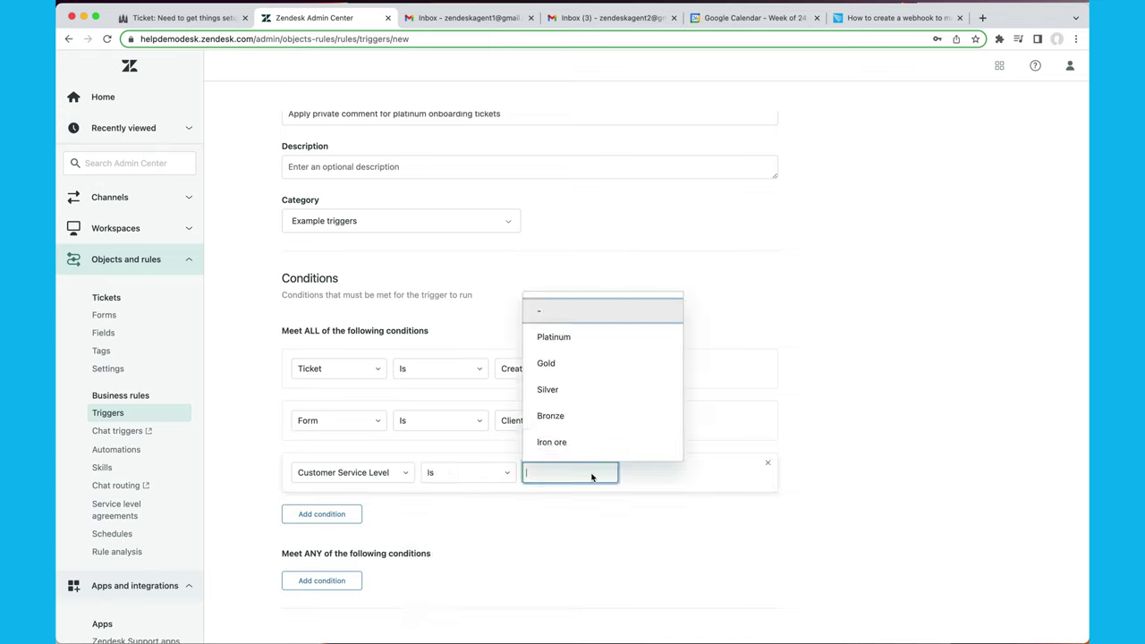
pyautogui.click(570, 338)
pyautogui.scroll(-3, 760, 513)
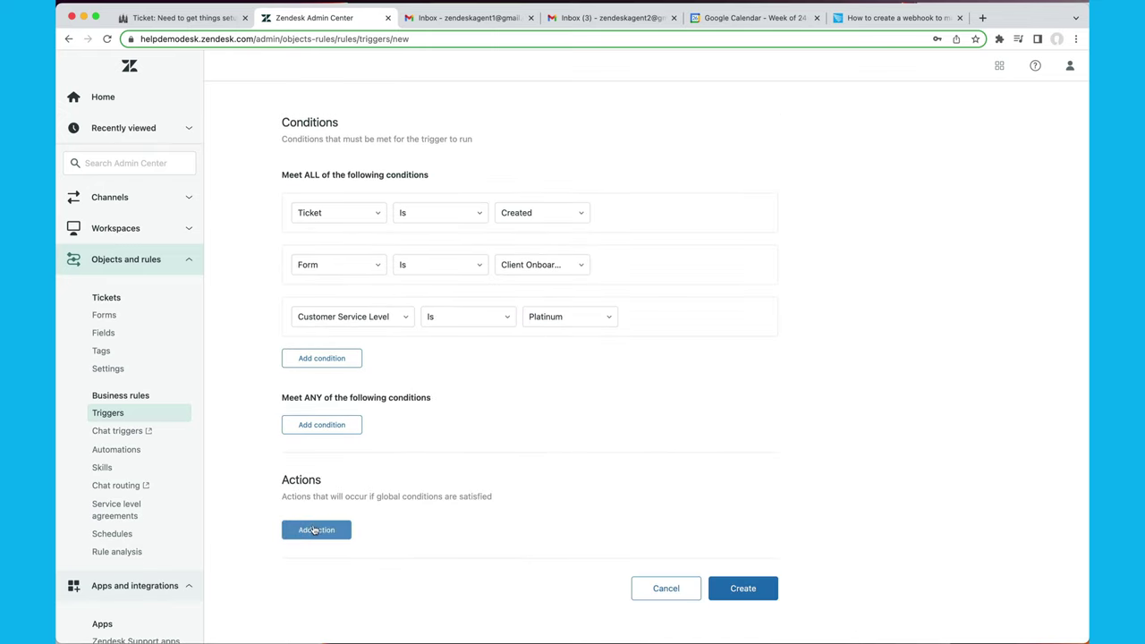
# Add a Notify active webhook action using Update ticket (TEST ABC) and focus its JSON body.
pyautogui.click(316, 530)
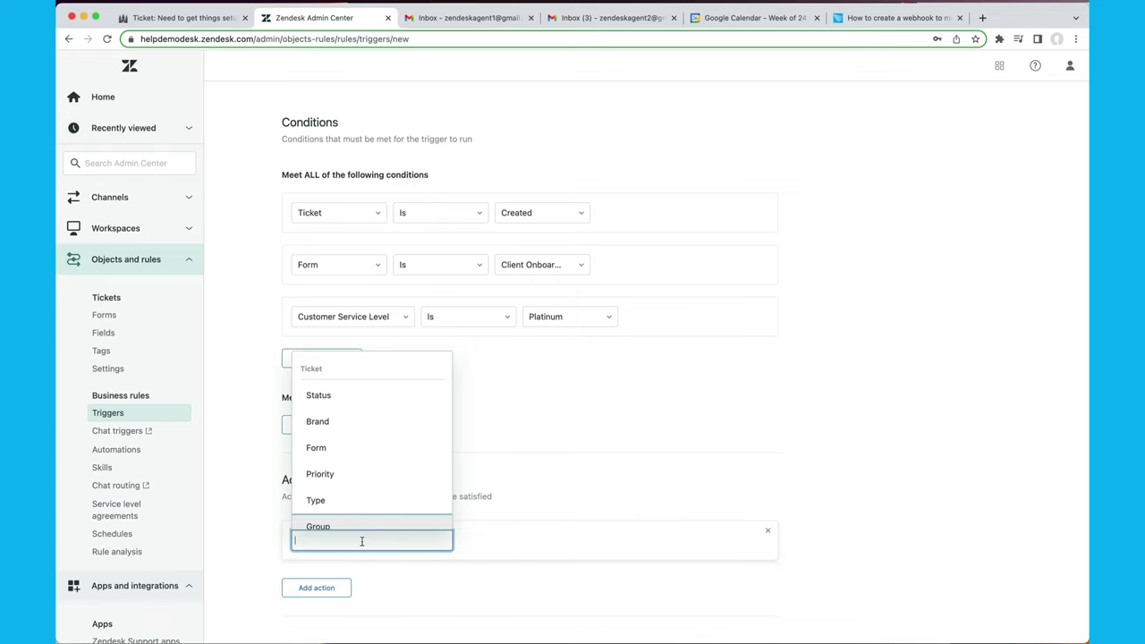
pyautogui.write('webho')
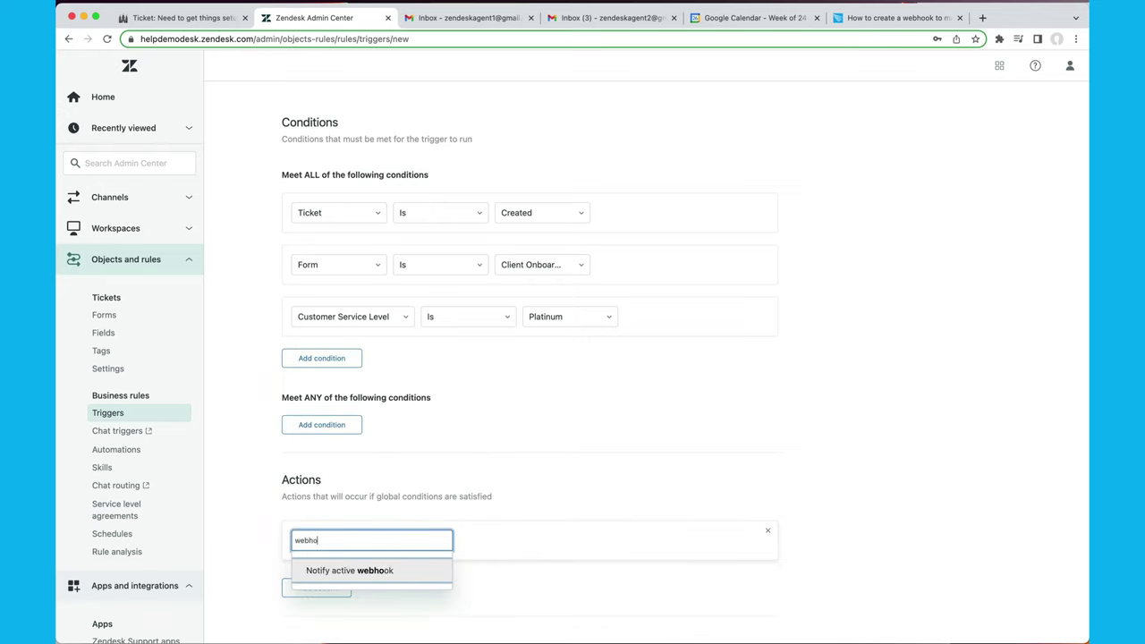
pyautogui.press('Return')
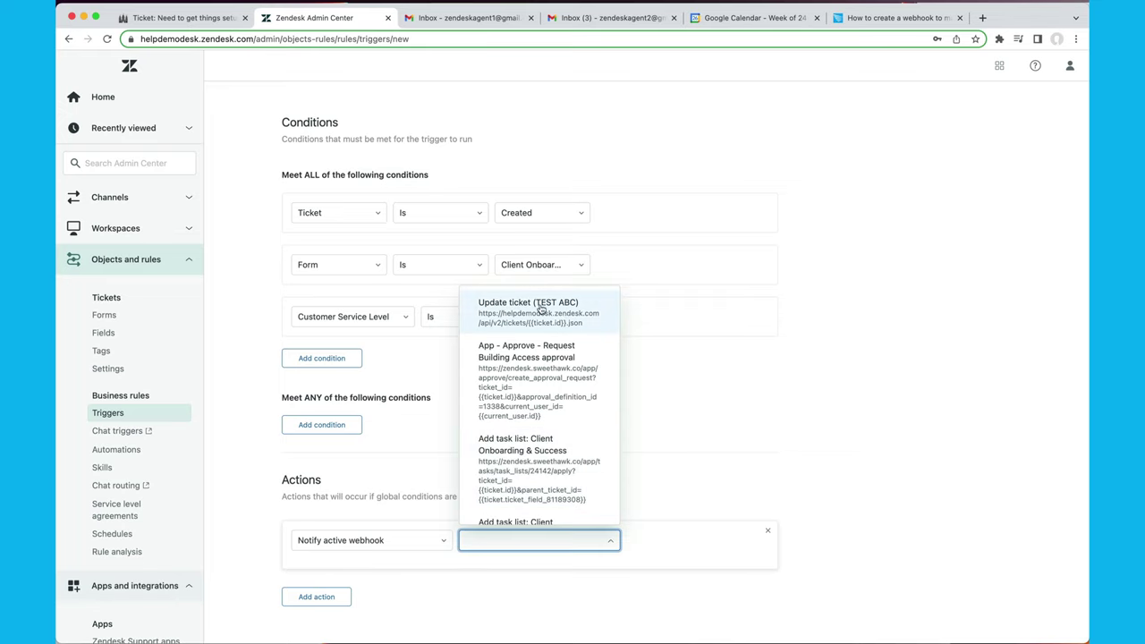
pyautogui.click(578, 312)
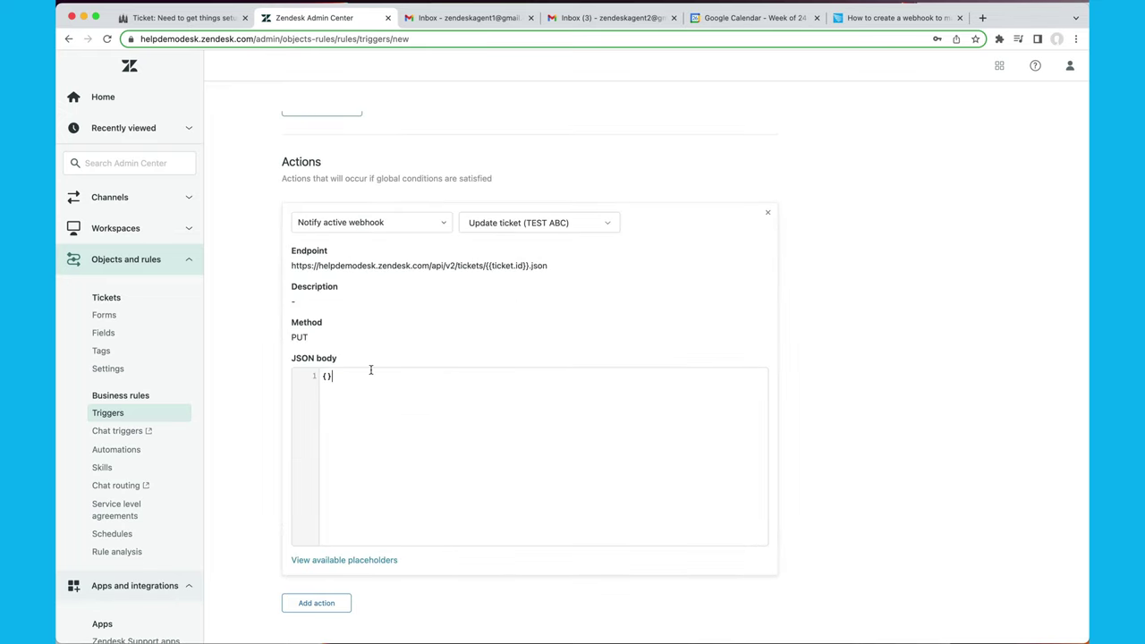
pyautogui.click(355, 413)
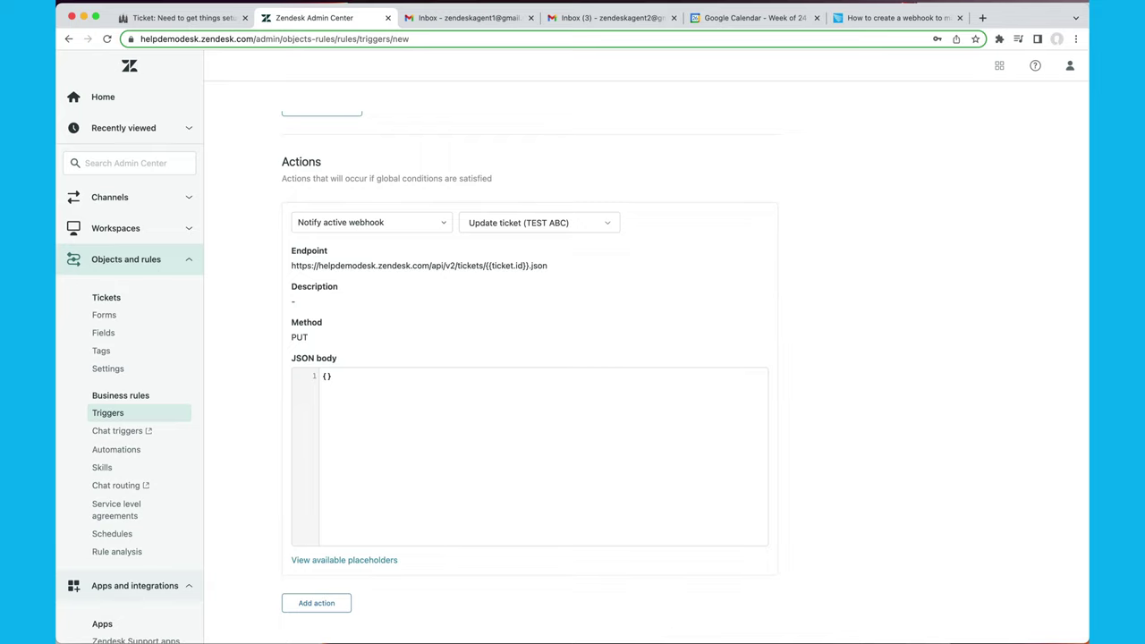
# Scroll the webhook article down to its example JSON bodies, trying selections on several blocks.
pyautogui.click(909, 18)
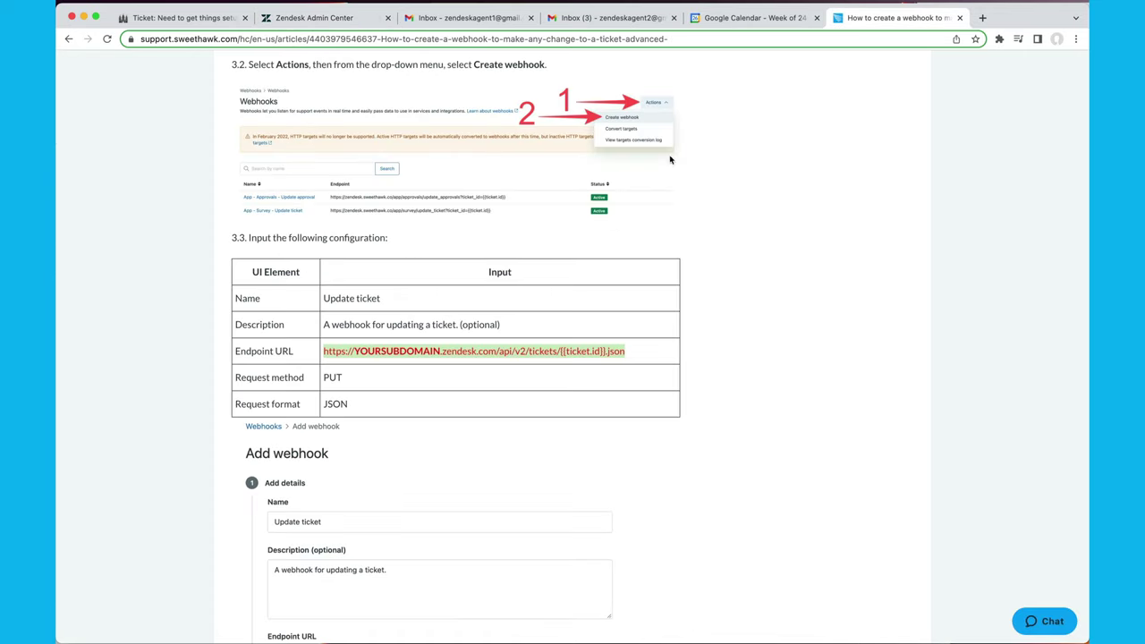
pyautogui.scroll(-20, 644, 311)
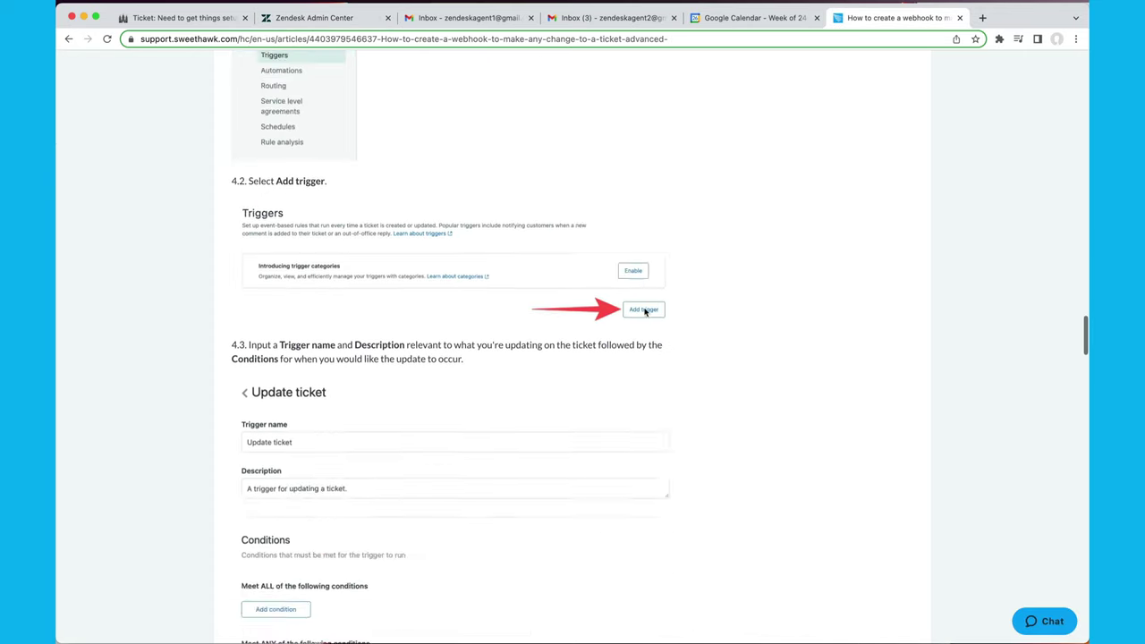
pyautogui.scroll(-15, 644, 311)
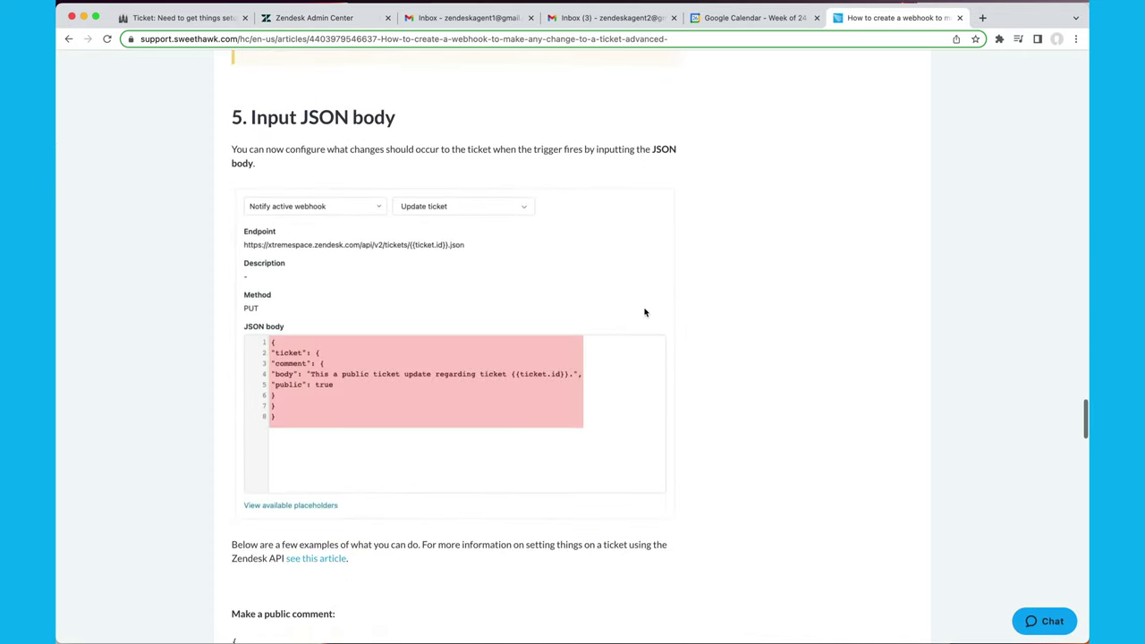
pyautogui.scroll(-2, 644, 311)
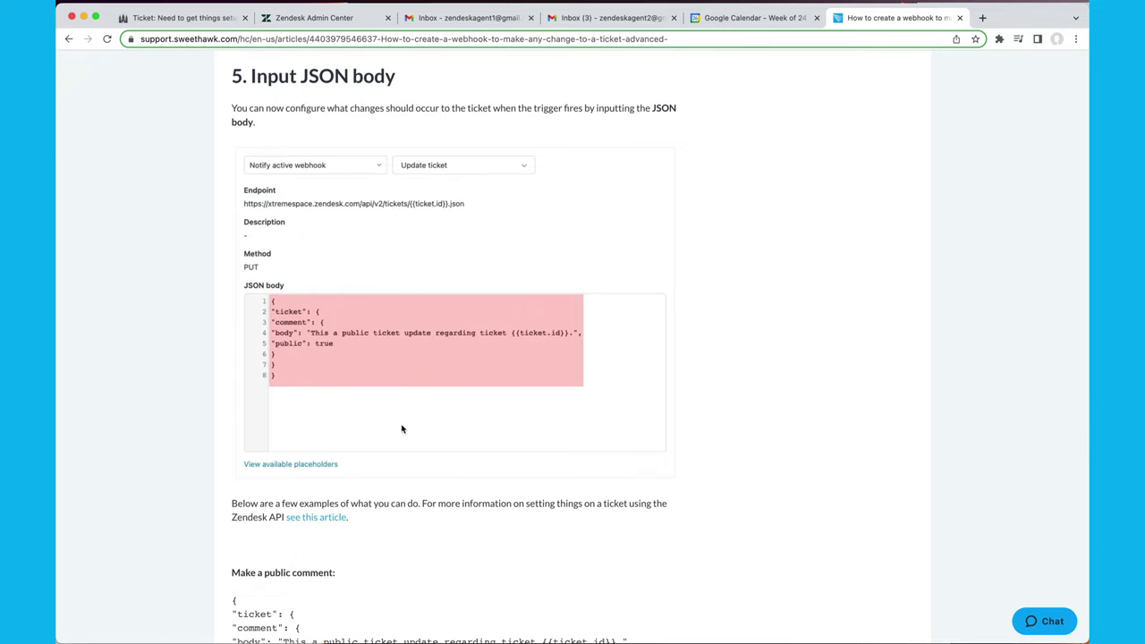
pyautogui.scroll(-10, 402, 429)
pyautogui.scroll(2, 401, 426)
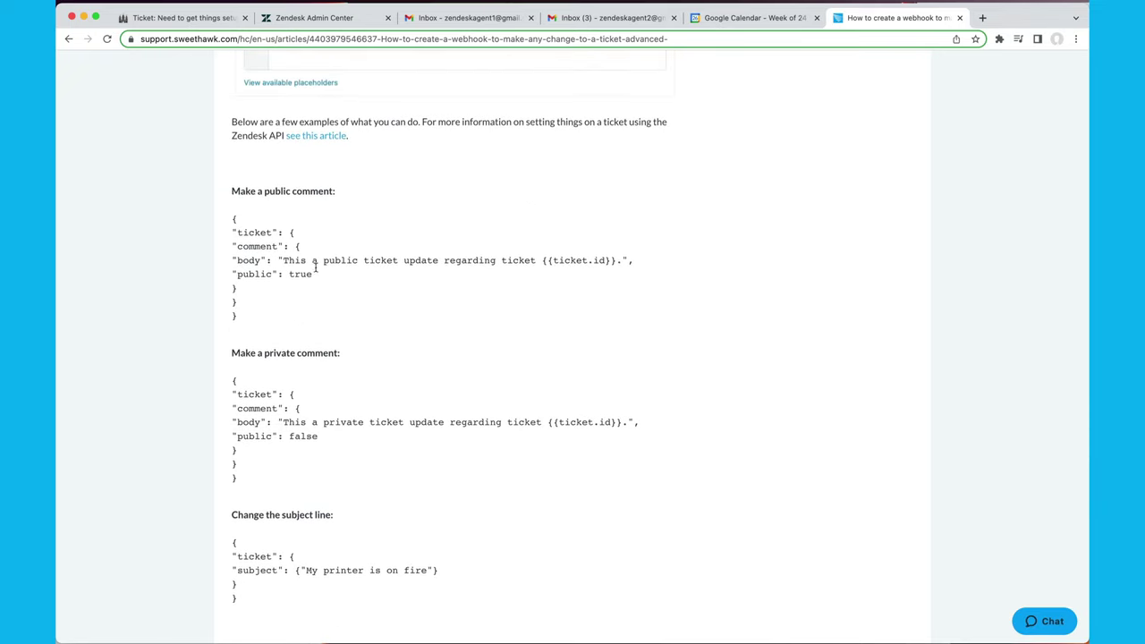
pyautogui.scroll(-4, 348, 309)
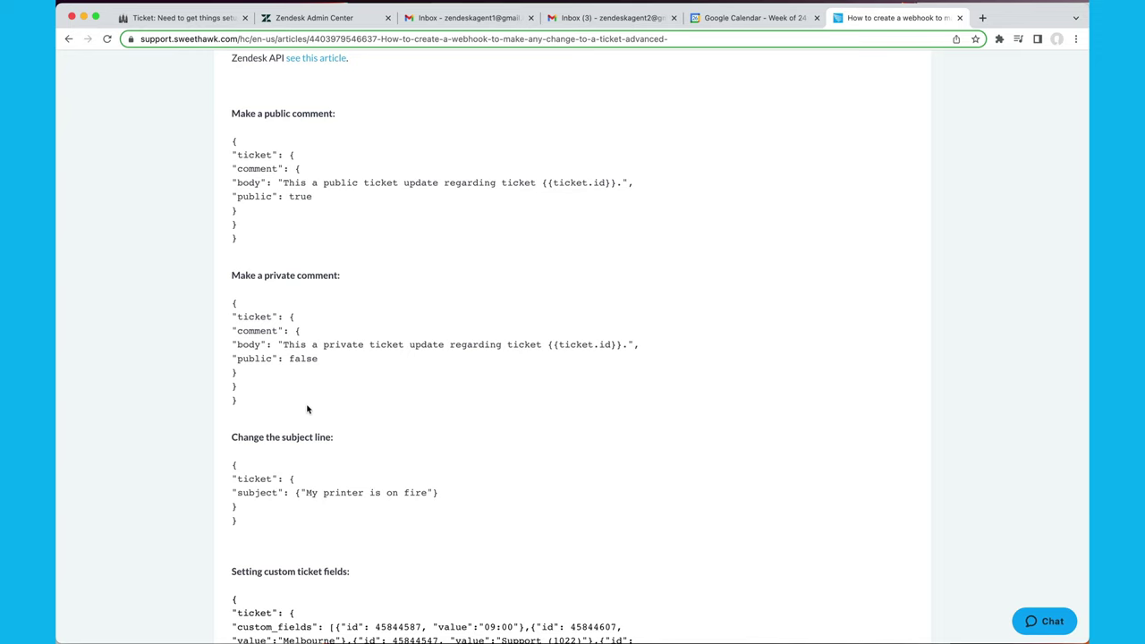
pyautogui.moveTo(306, 404); pyautogui.dragTo(198, 307)
pyautogui.scroll(-6, 315, 407)
pyautogui.moveTo(316, 412); pyautogui.dragTo(223, 360)
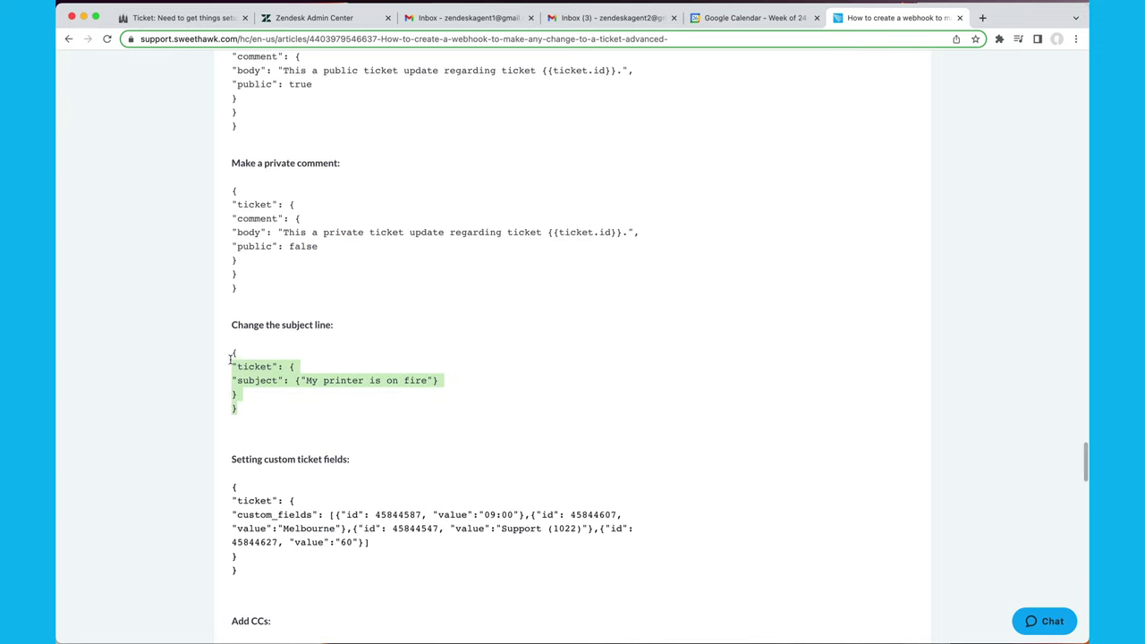
pyautogui.scroll(-6, 224, 376)
pyautogui.moveTo(284, 467); pyautogui.dragTo(203, 368)
# Select the 'Make a private comment' JSON example block.
pyautogui.click(282, 443)
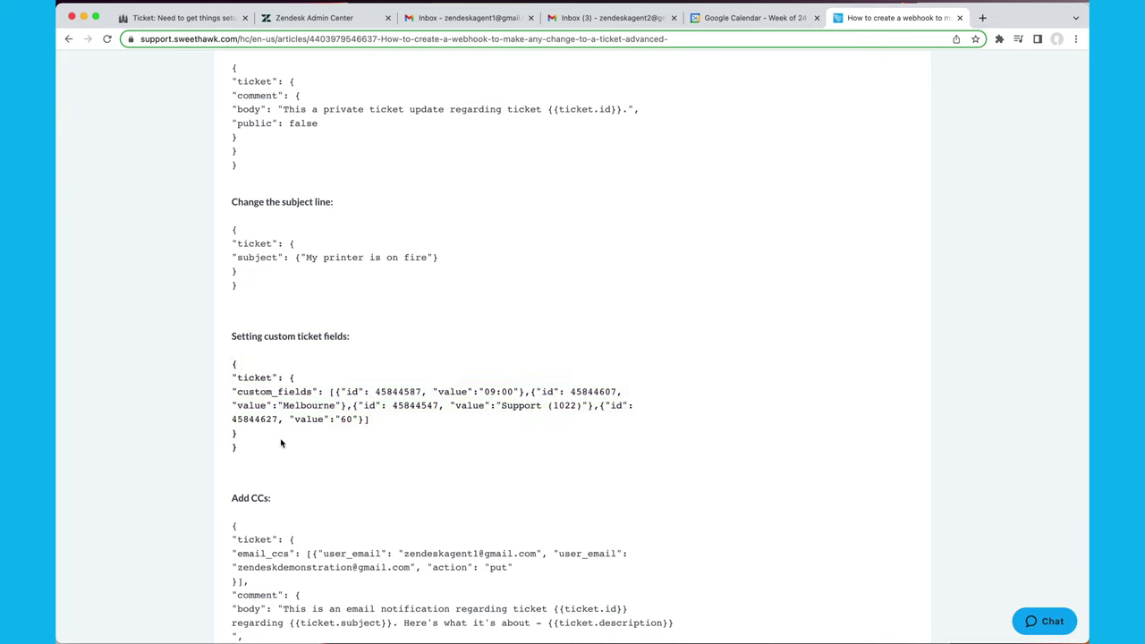
pyautogui.scroll(-8, 282, 443)
pyautogui.moveTo(325, 521); pyautogui.dragTo(201, 355)
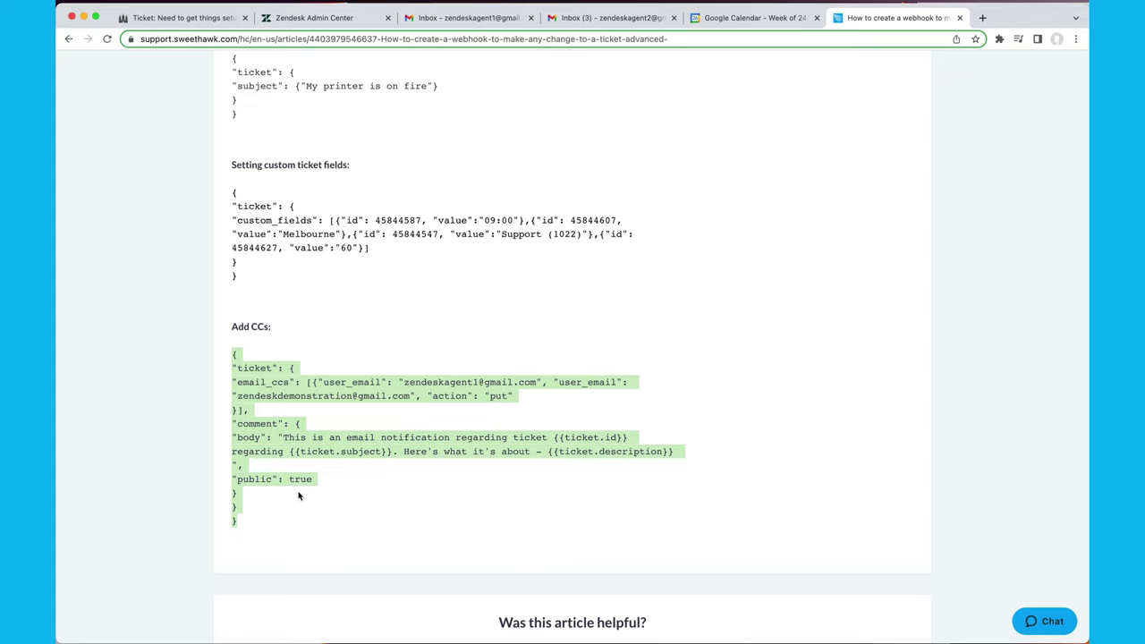
pyautogui.scroll(3, 340, 487)
pyautogui.scroll(-3, 348, 486)
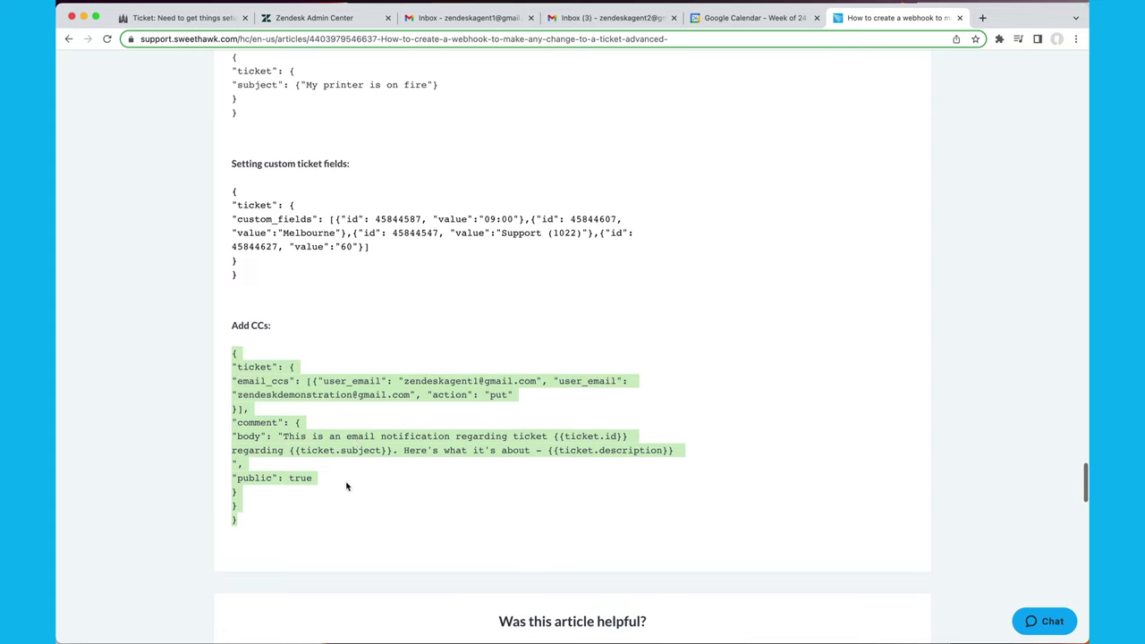
pyautogui.scroll(5, 365, 297)
pyautogui.scroll(1, 366, 297)
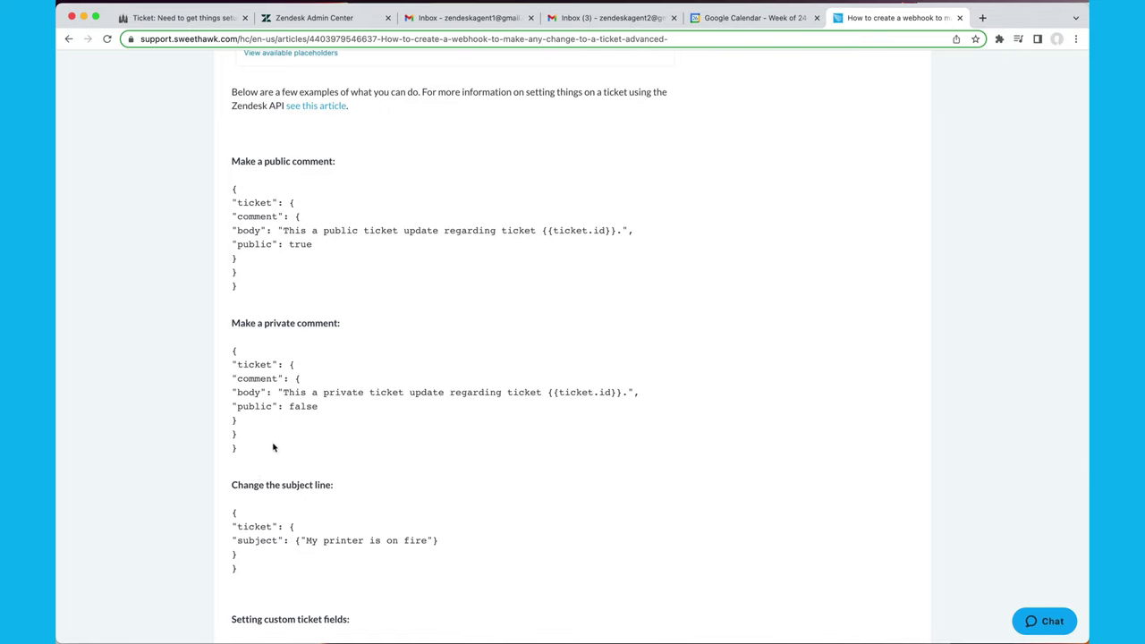
pyautogui.moveTo(259, 452); pyautogui.dragTo(212, 358)
pyautogui.press('super+c')
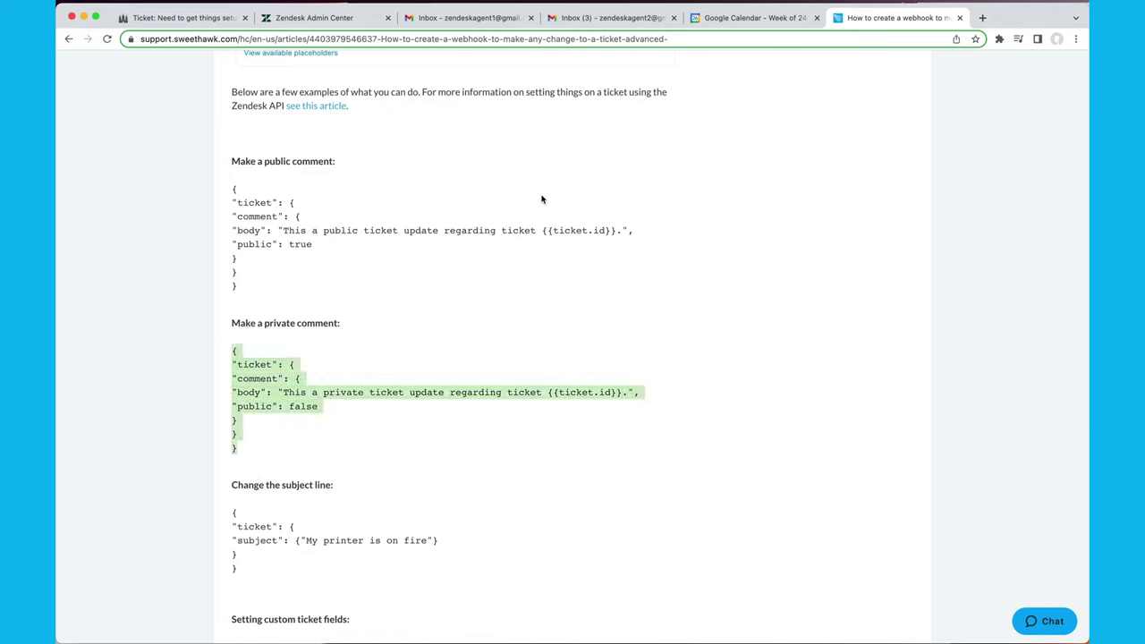
# Paste the private comment JSON and change its text to 'This a ticket regard a PLATINUM customer.'.
pyautogui.click(313, 18)
pyautogui.press('super+a')
pyautogui.press('super+v')
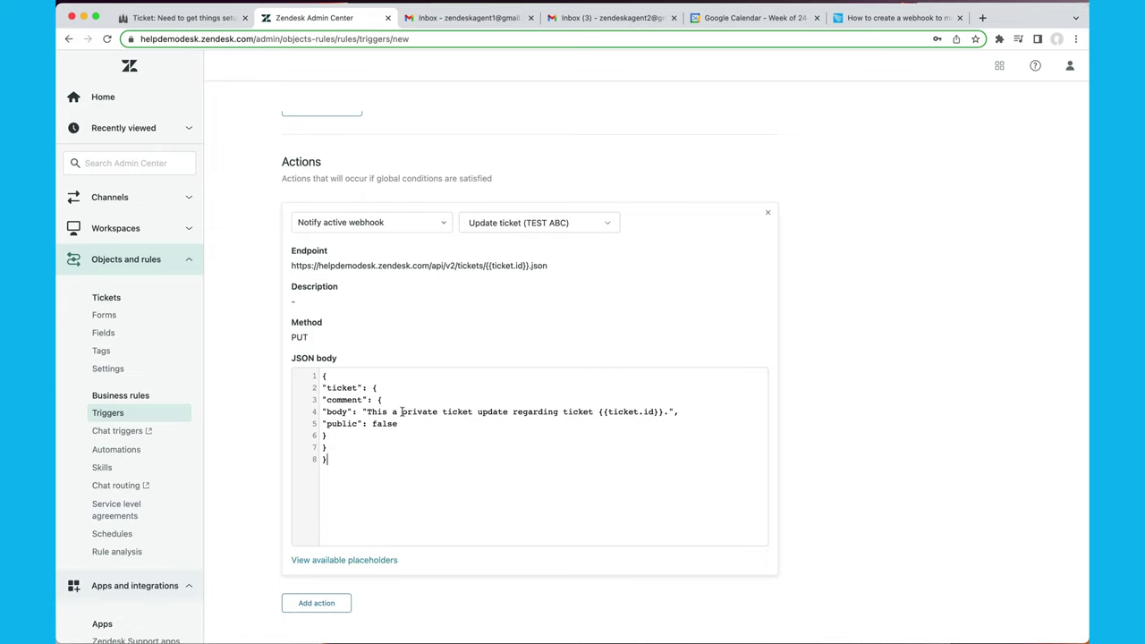
pyautogui.moveTo(403, 412); pyautogui.dragTo(442, 412)
pyautogui.moveTo(597, 396); pyautogui.dragTo(663, 407)
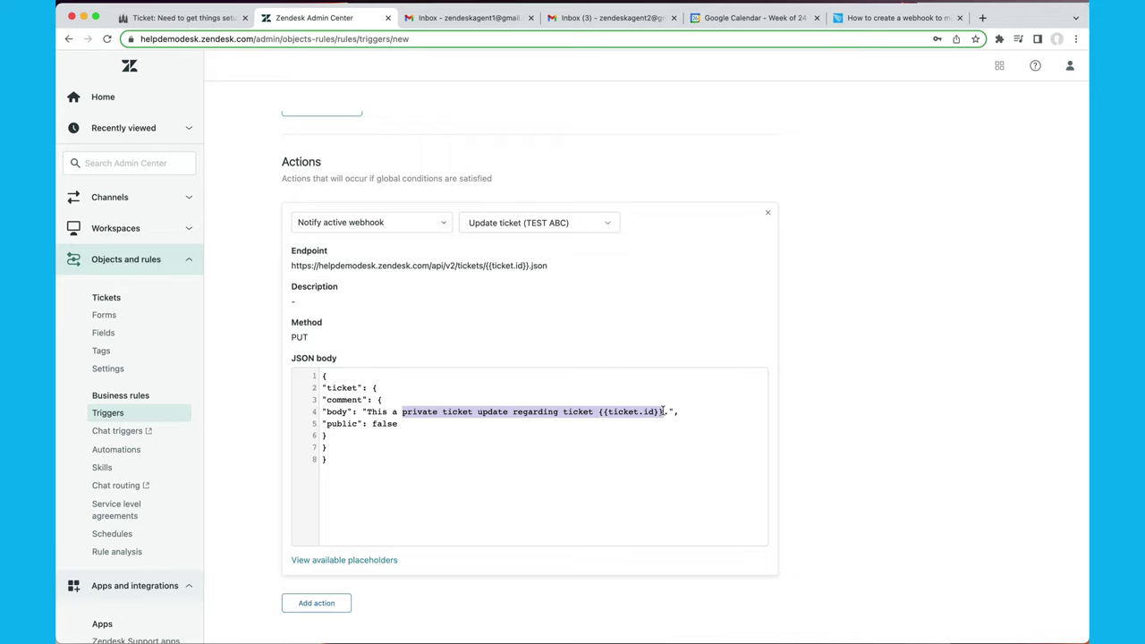
pyautogui.write('ticket re')
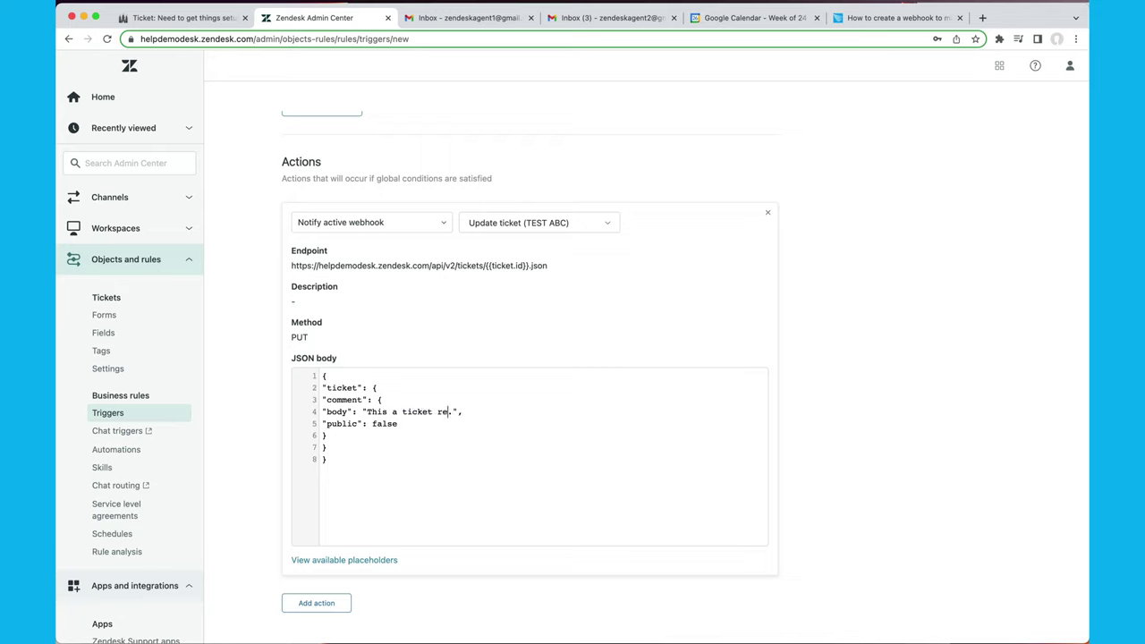
pyautogui.write('gard a PLATINUM')
pyautogui.scroll(15, 621, 259)
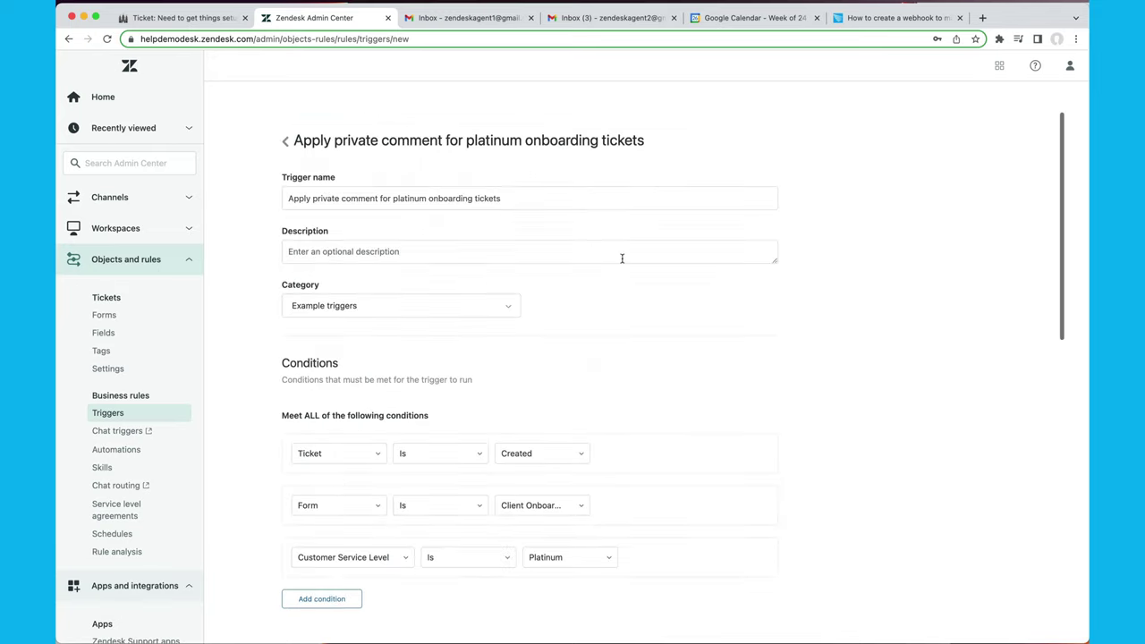
pyautogui.scroll(-10, 539, 190)
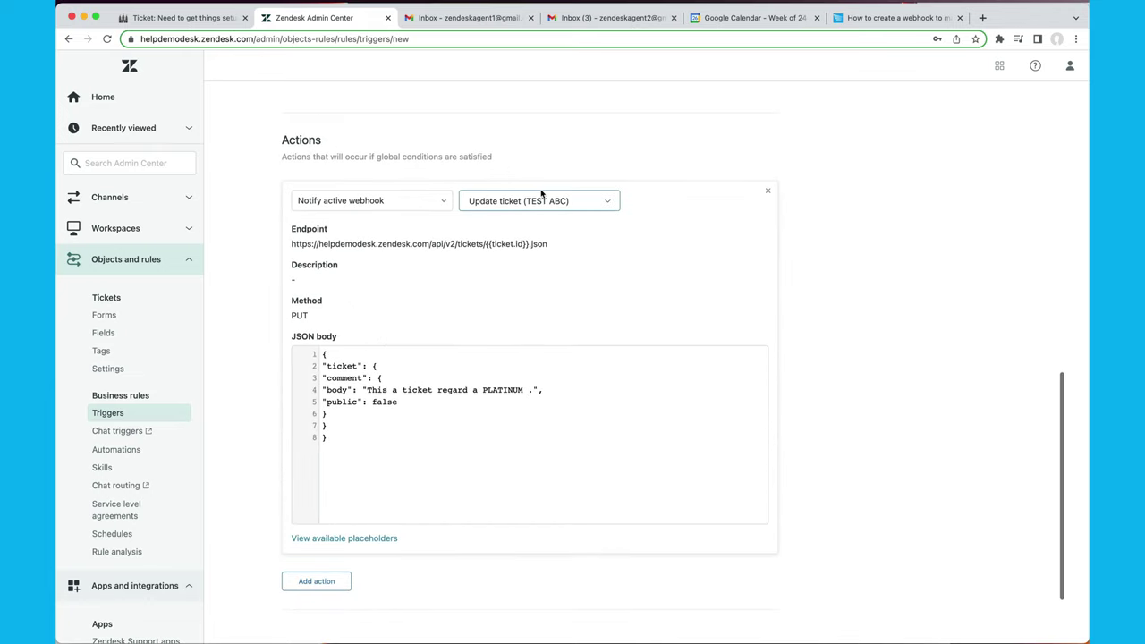
pyautogui.write('customer')
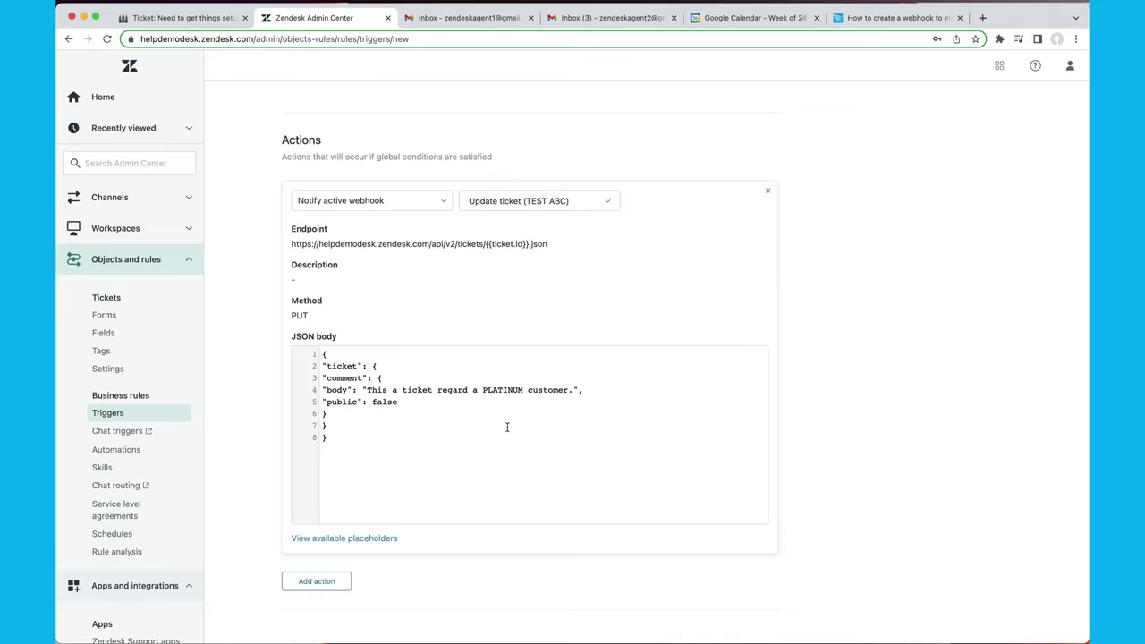
pyautogui.scroll(-1, 506, 426)
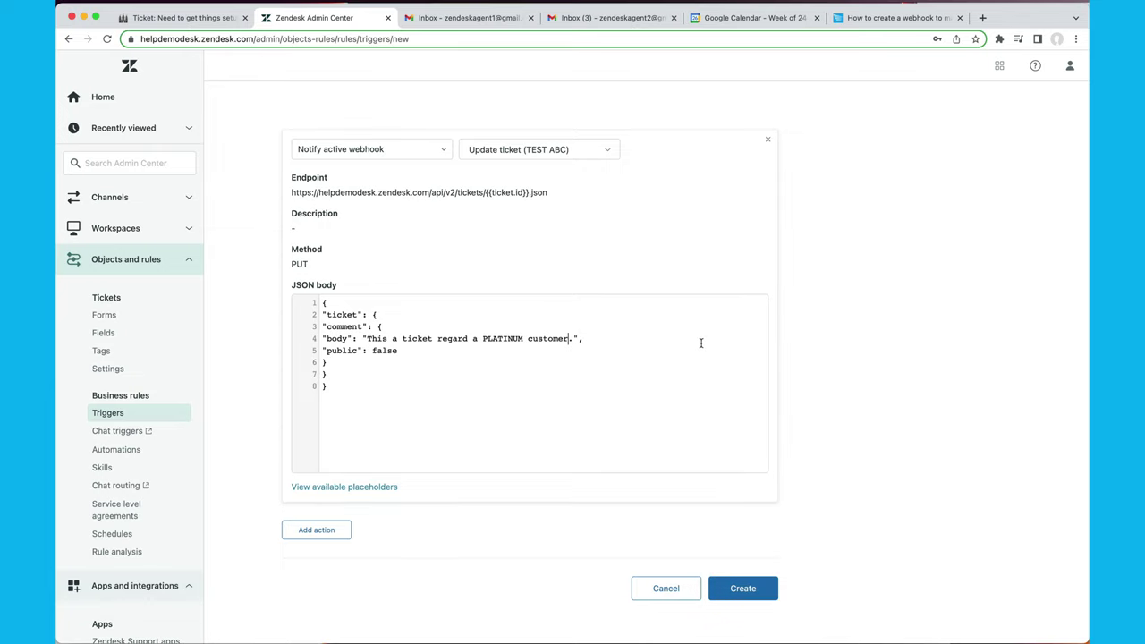
# Change the Ticket Is condition value from Created to Updated.
pyautogui.scroll(15, 706, 343)
pyautogui.scroll(-2, 707, 347)
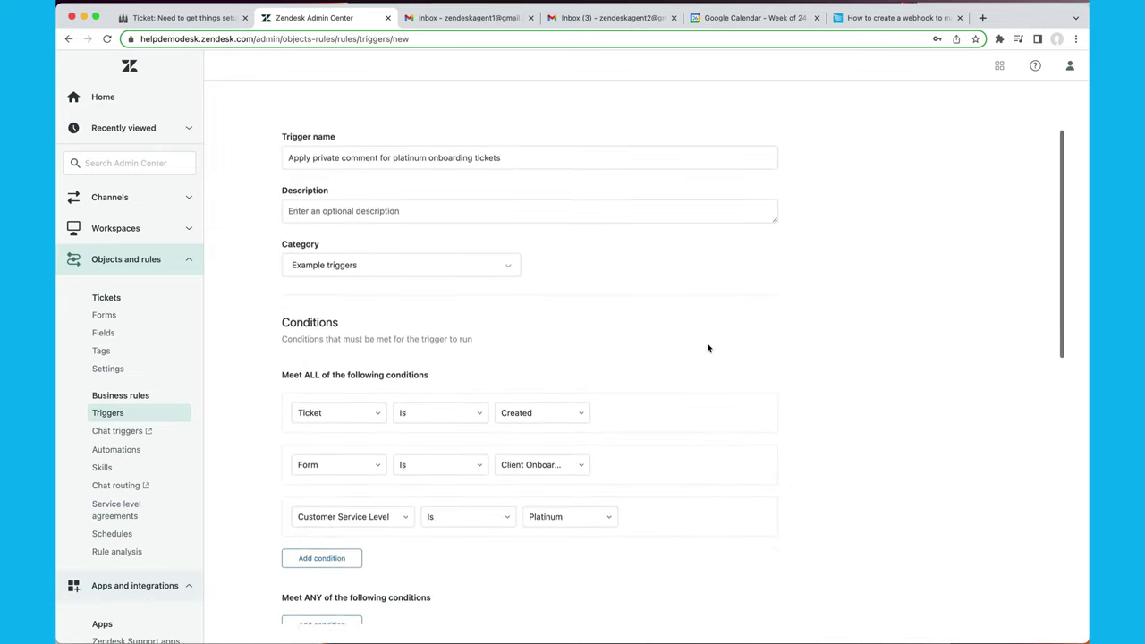
pyautogui.scroll(-2, 707, 347)
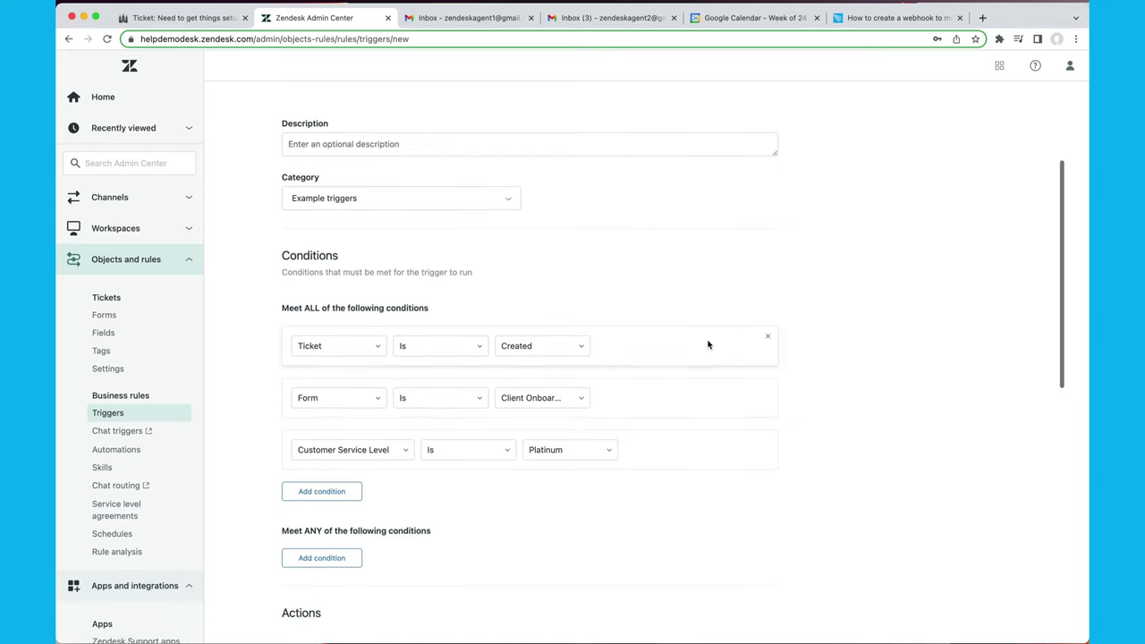
pyautogui.scroll(-1, 707, 344)
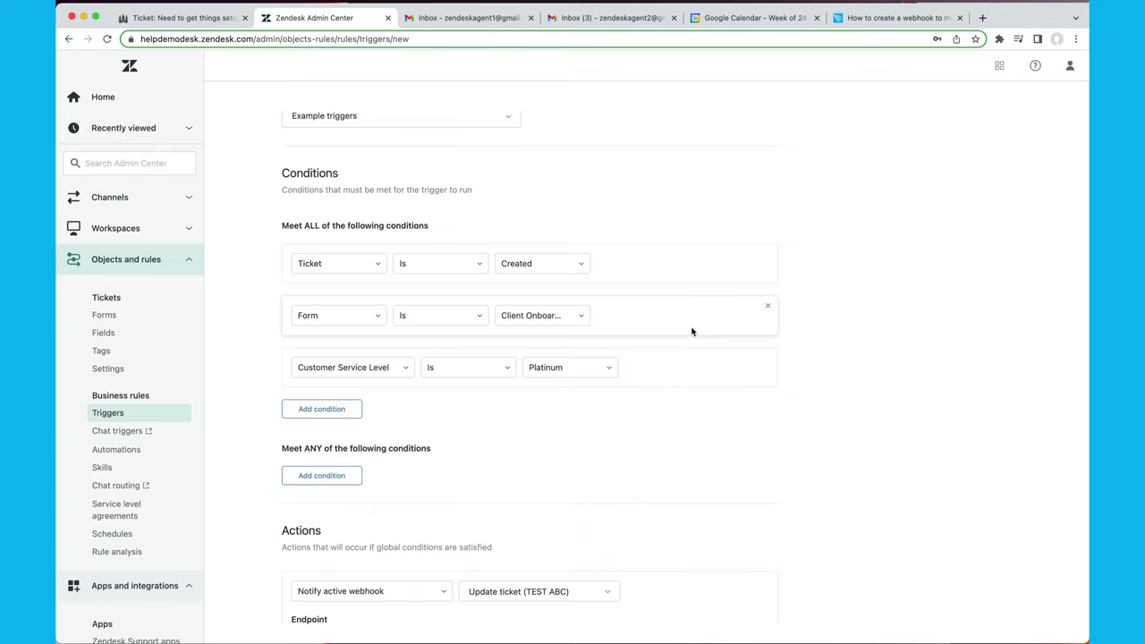
pyautogui.scroll(-10, 691, 332)
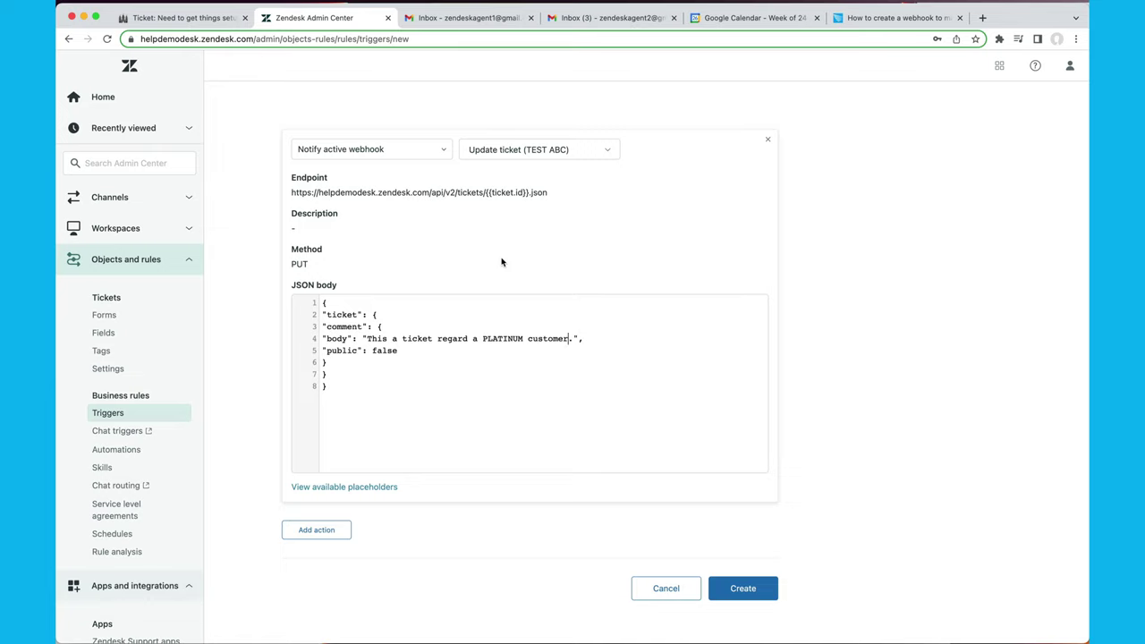
pyautogui.scroll(3, 501, 262)
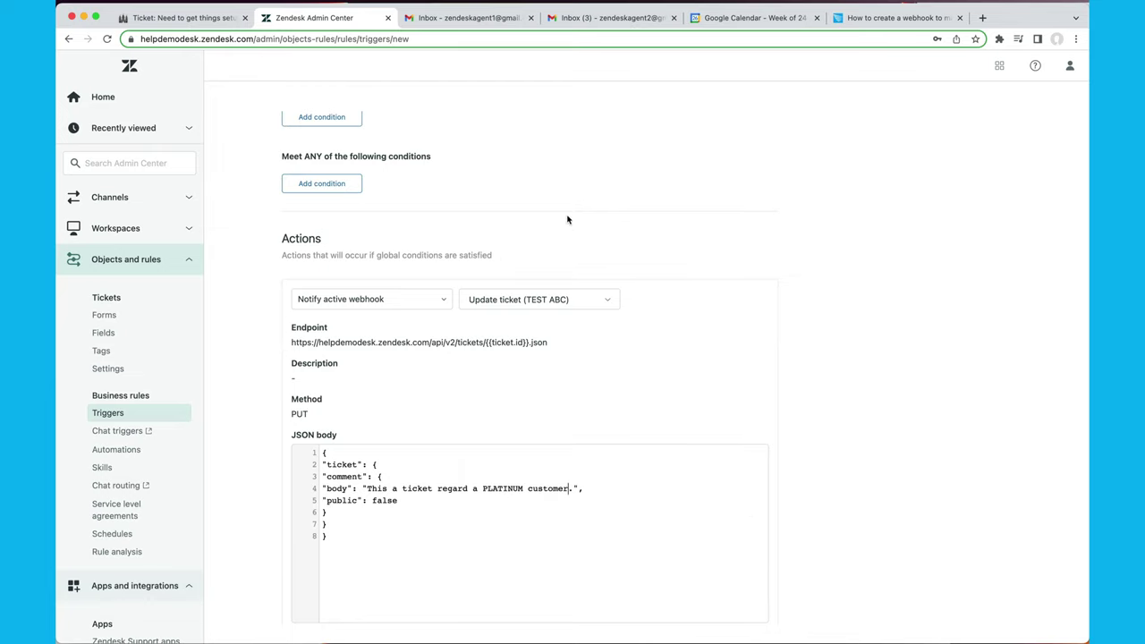
pyautogui.scroll(5, 566, 219)
pyautogui.scroll(-2, 567, 217)
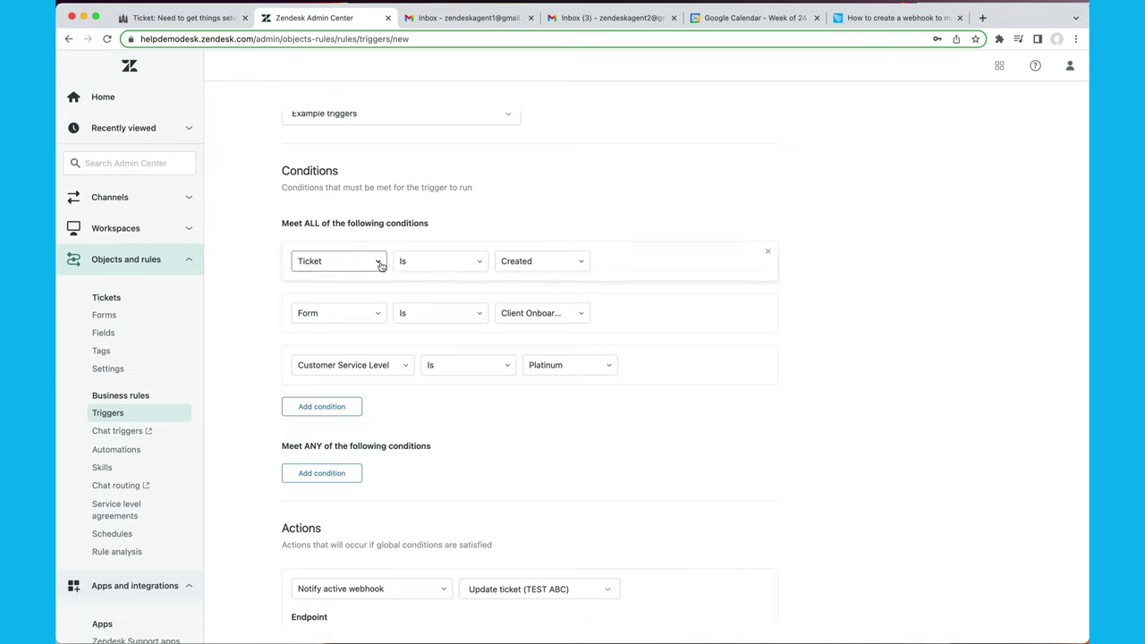
pyautogui.click(577, 260)
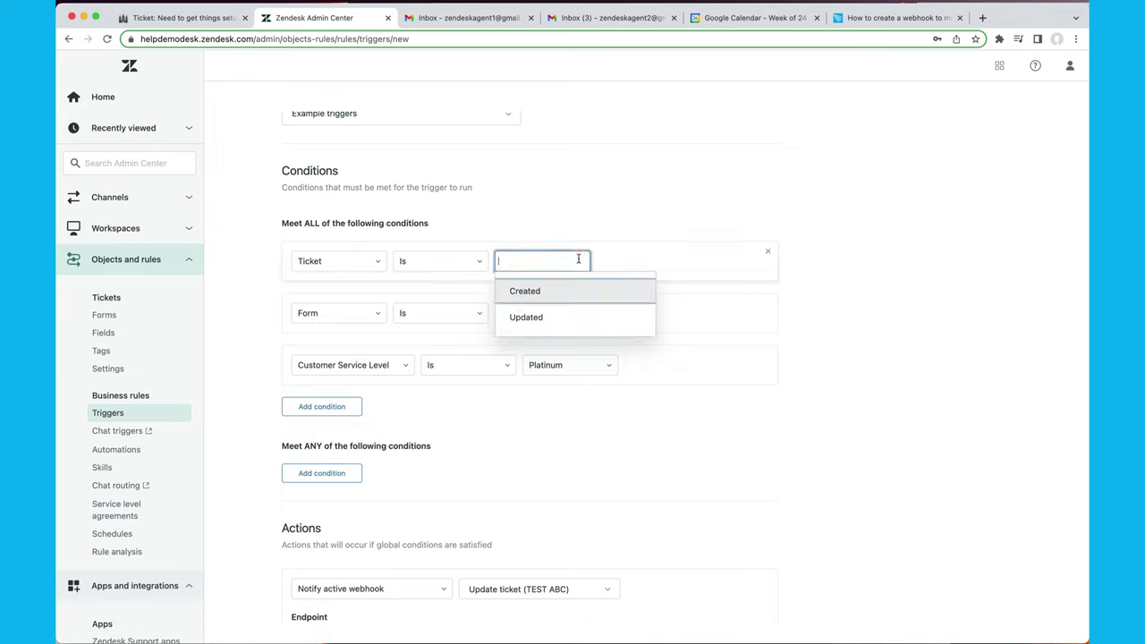
pyautogui.click(567, 318)
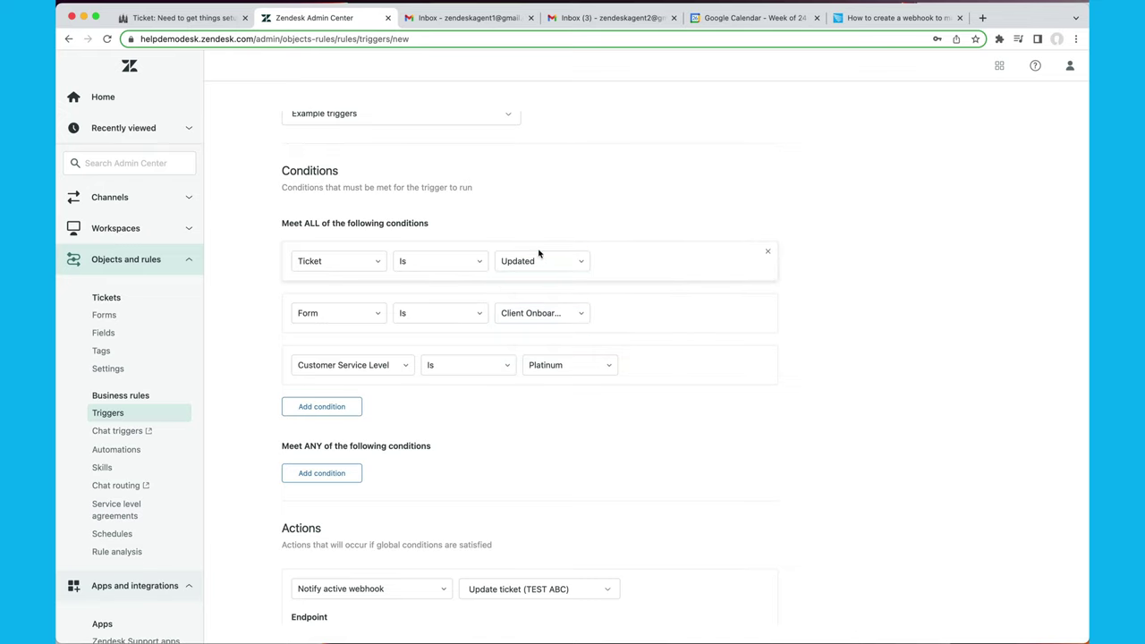
pyautogui.scroll(-5, 578, 385)
pyautogui.scroll(5, 577, 382)
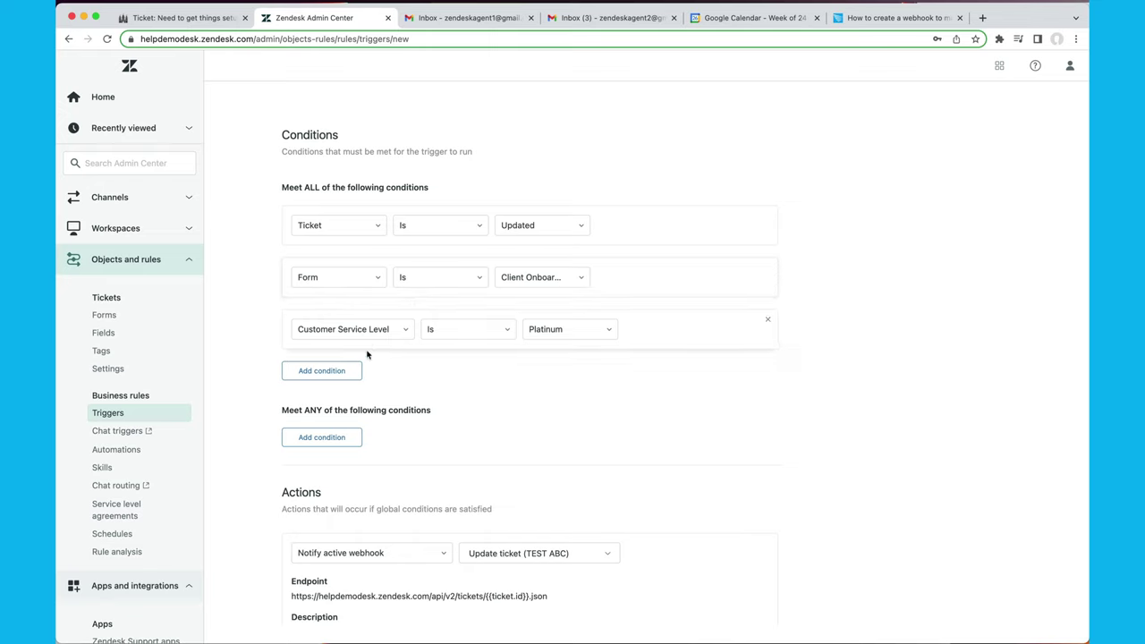
pyautogui.click(345, 374)
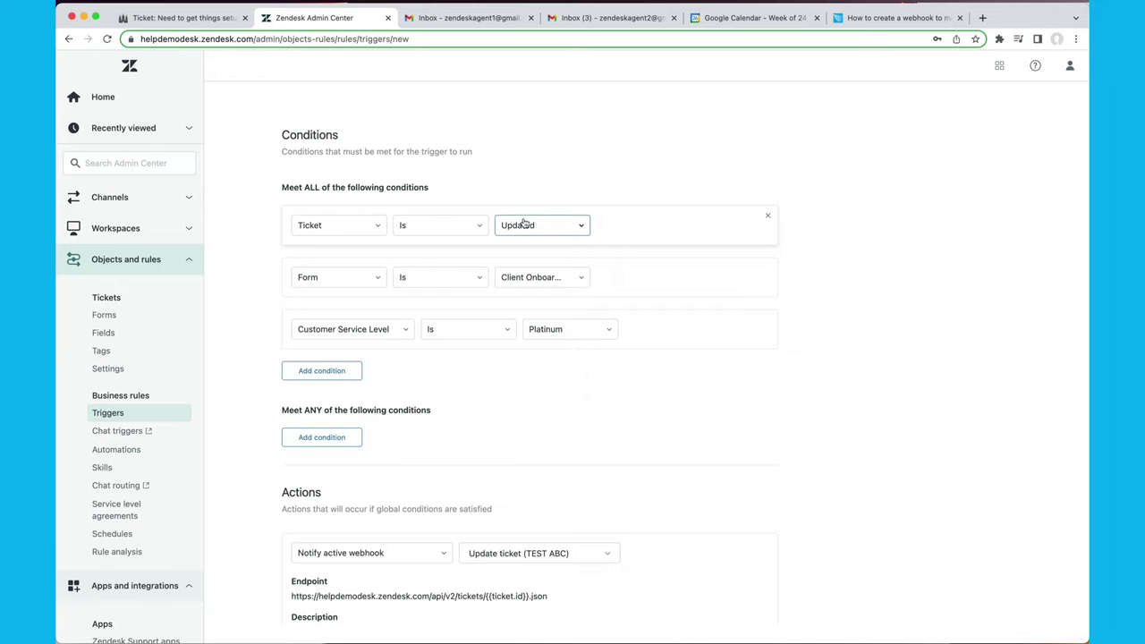
# Add a condition: Tags contains none of the following comment_added.
pyautogui.click(335, 371)
pyautogui.write('tag')
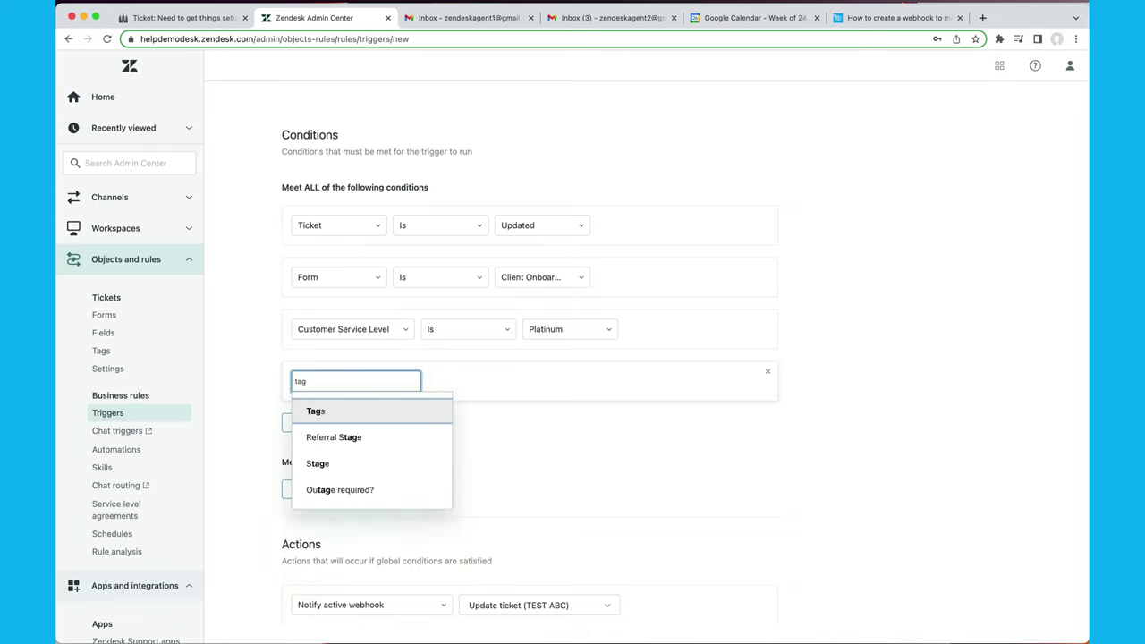
pyautogui.press('Return')
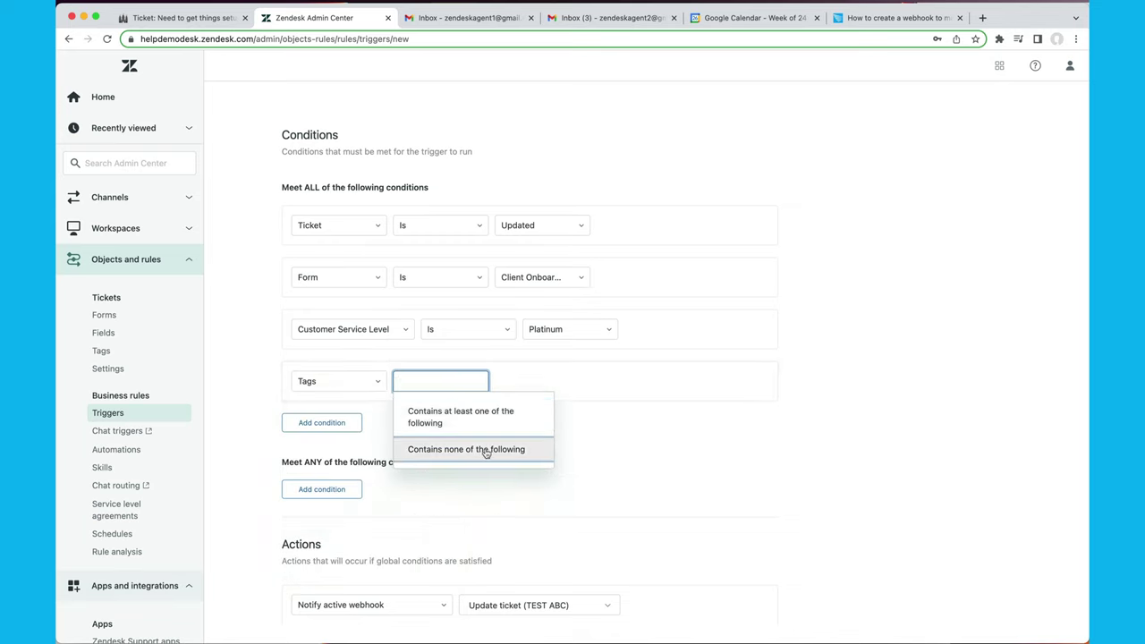
pyautogui.click(491, 450)
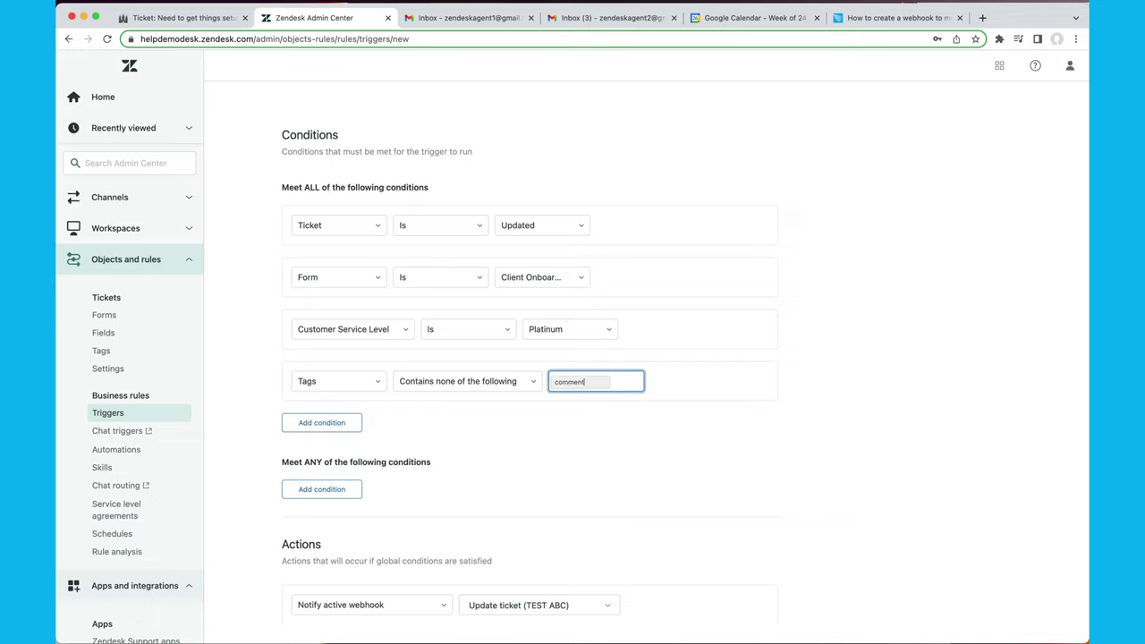
pyautogui.write('comment_added')
pyautogui.press('space')
pyautogui.click(662, 492)
pyautogui.scroll(-5, 653, 515)
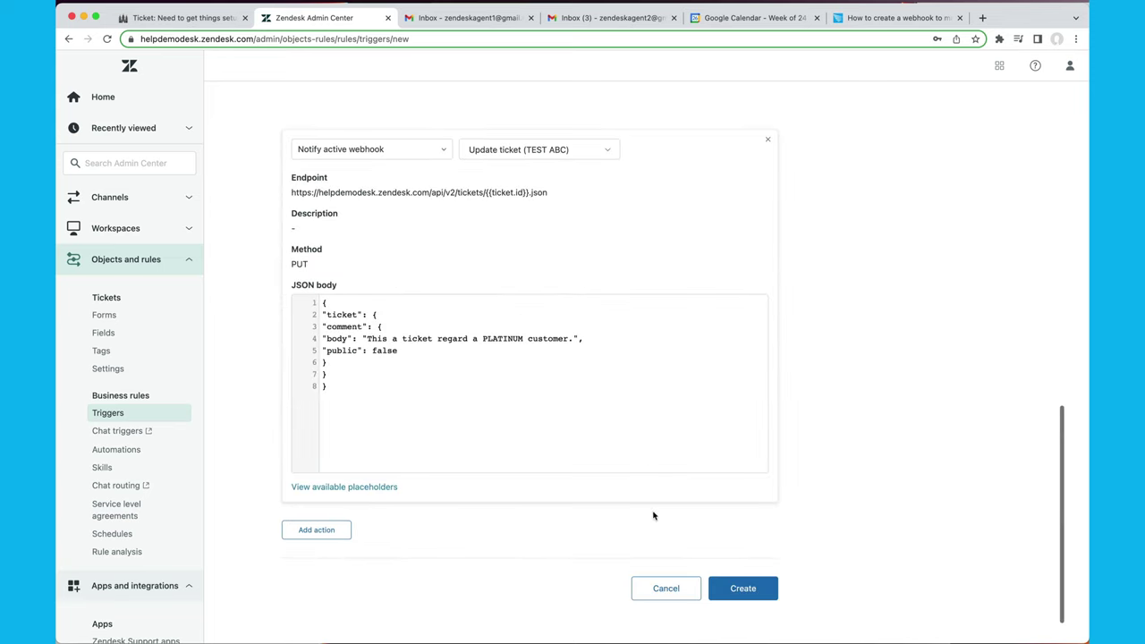
# Add an Add tags action with the tag comment_added.
pyautogui.click(287, 524)
pyautogui.write('ad')
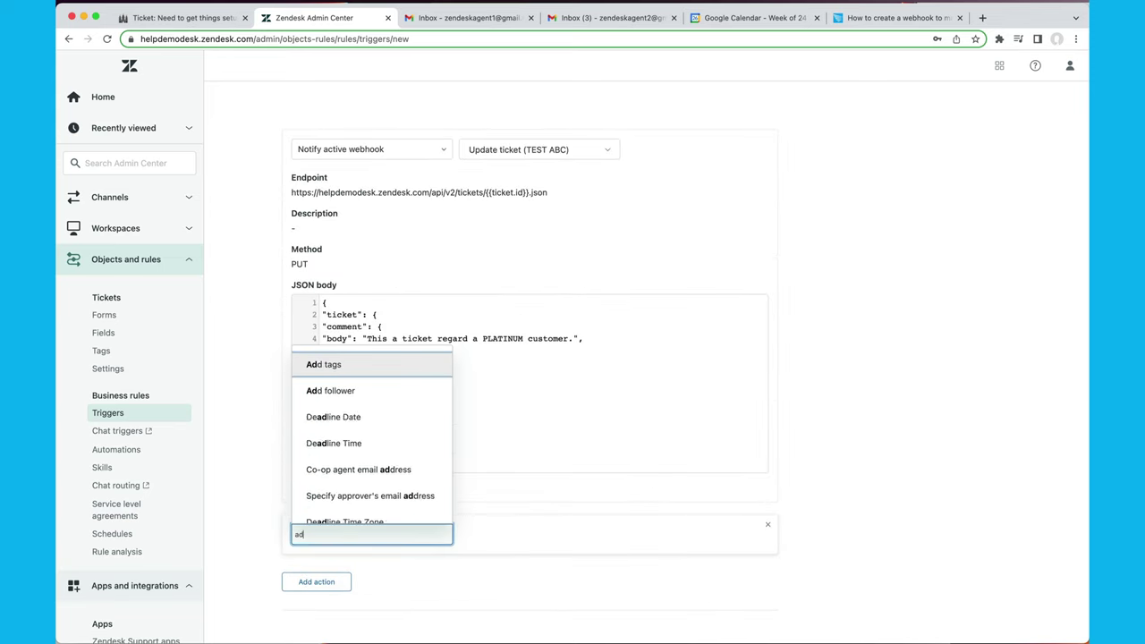
pyautogui.write('d tag')
pyautogui.press('Return')
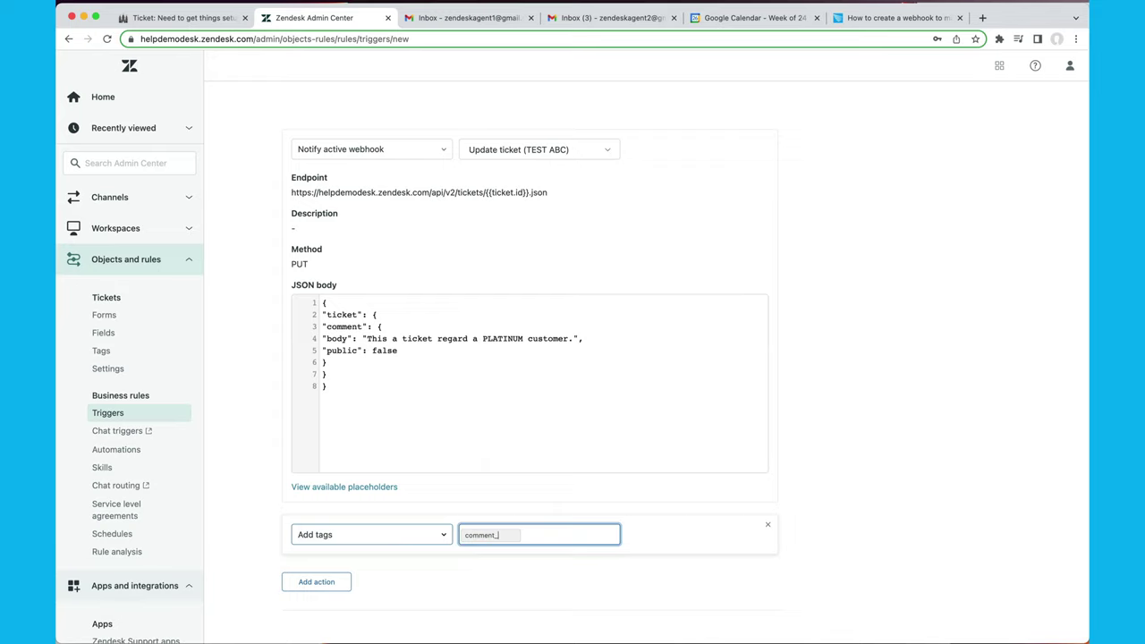
pyautogui.write('comment_added')
pyautogui.press('space')
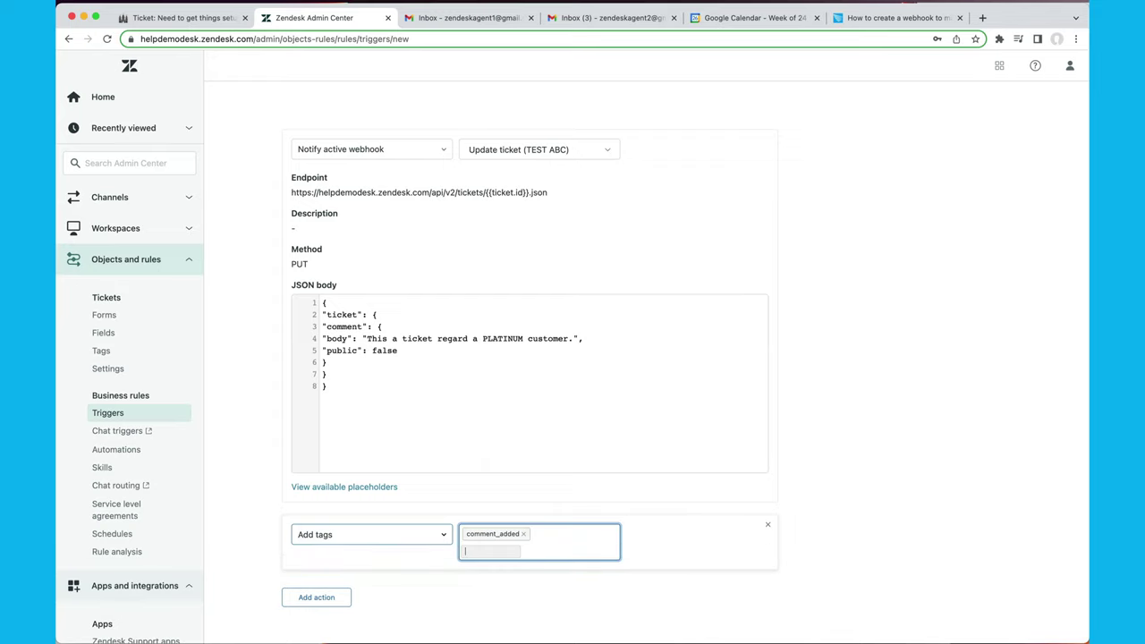
pyautogui.click(843, 557)
pyautogui.scroll(10, 684, 242)
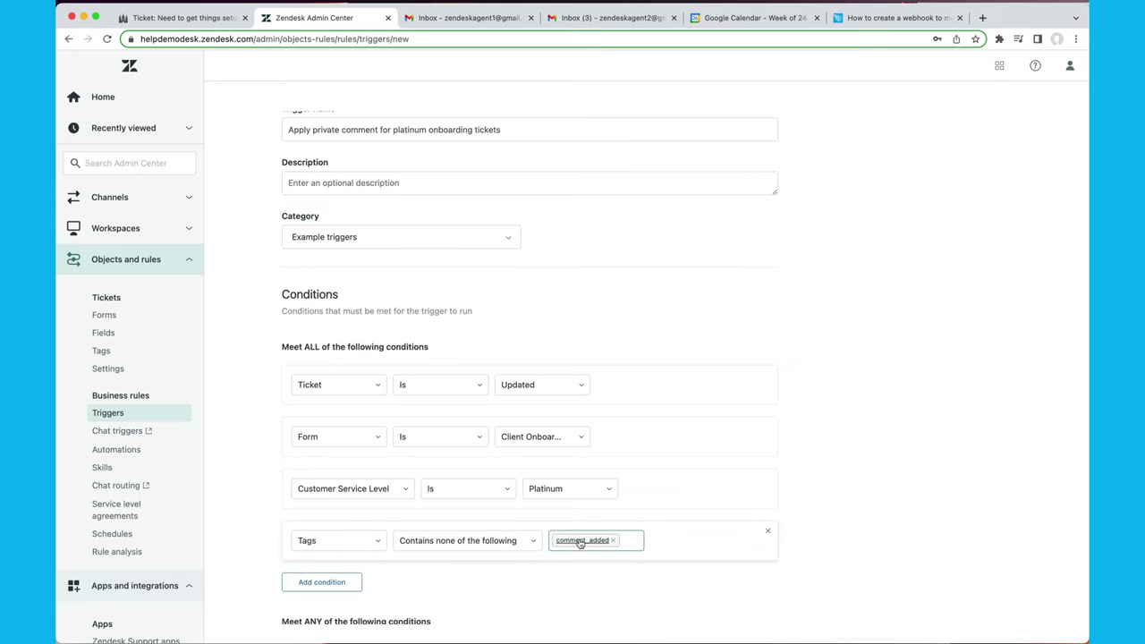
pyautogui.scroll(-10, 580, 542)
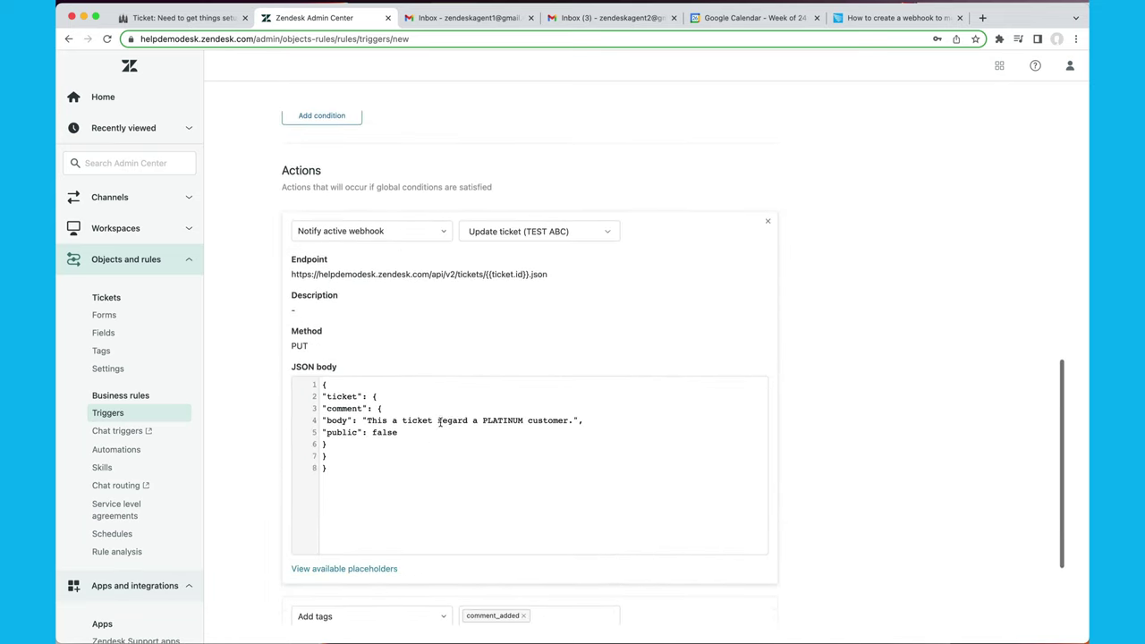
pyautogui.scroll(-3, 439, 420)
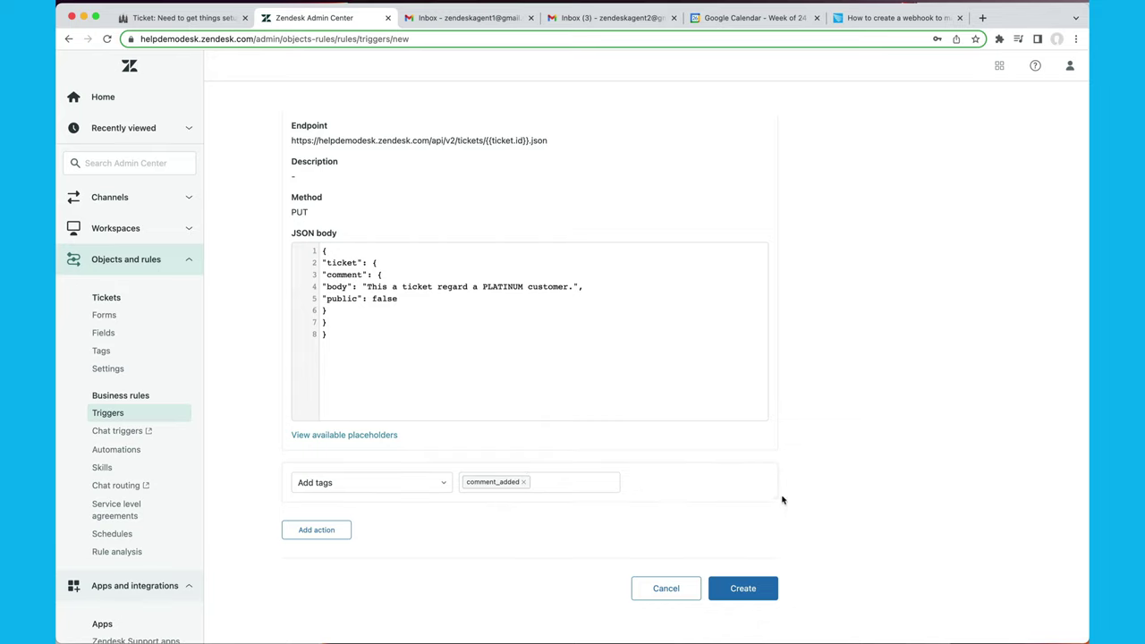
# Drop the Tags condition, revert Ticket Is to Created, and create the trigger.
pyautogui.scroll(10, 766, 474)
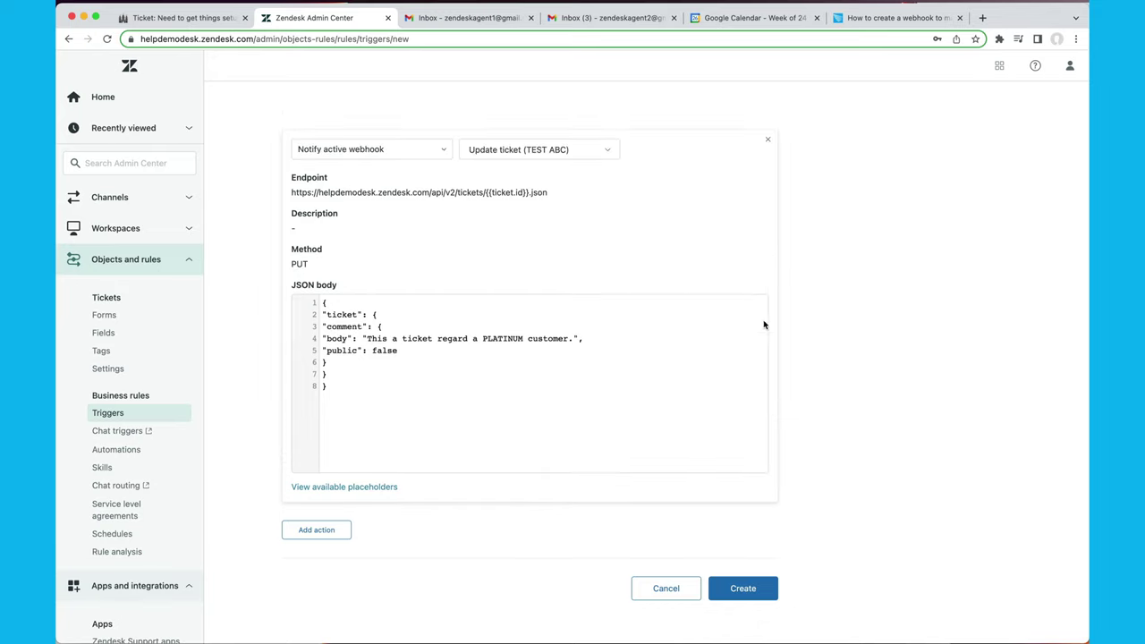
pyautogui.click(765, 335)
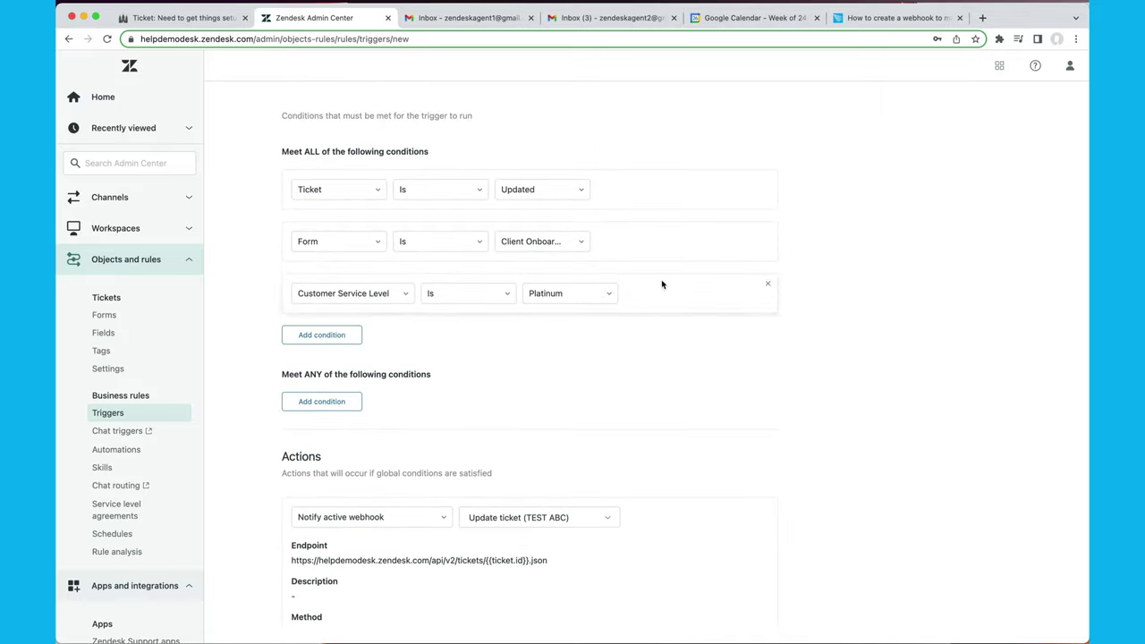
pyautogui.click(541, 189)
pyautogui.click(528, 219)
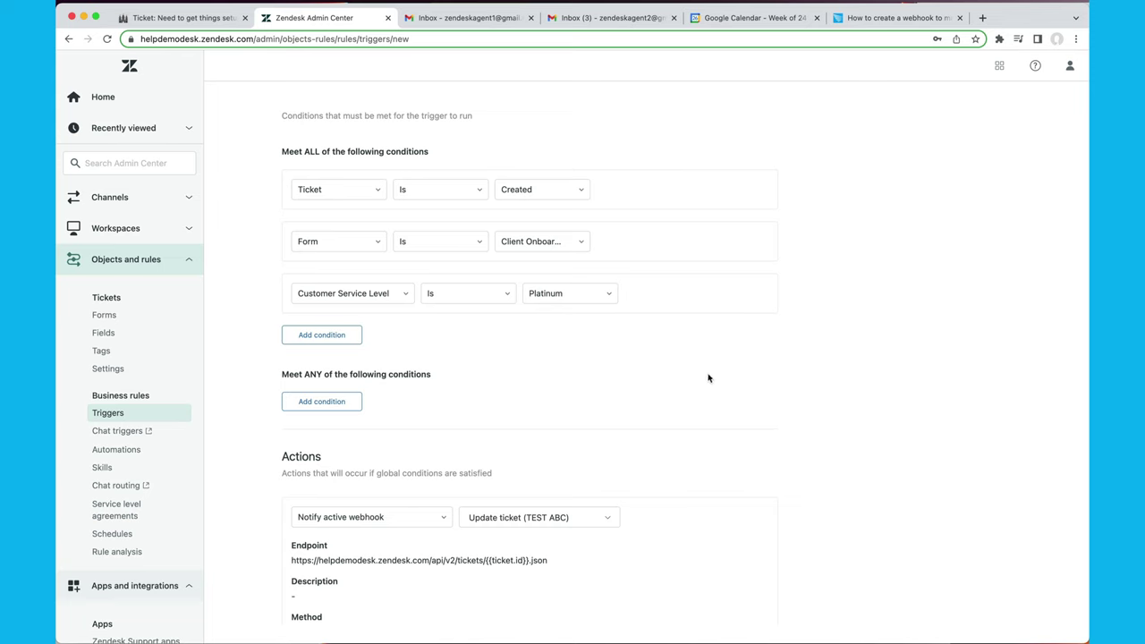
pyautogui.scroll(-5, 716, 390)
pyautogui.click(742, 589)
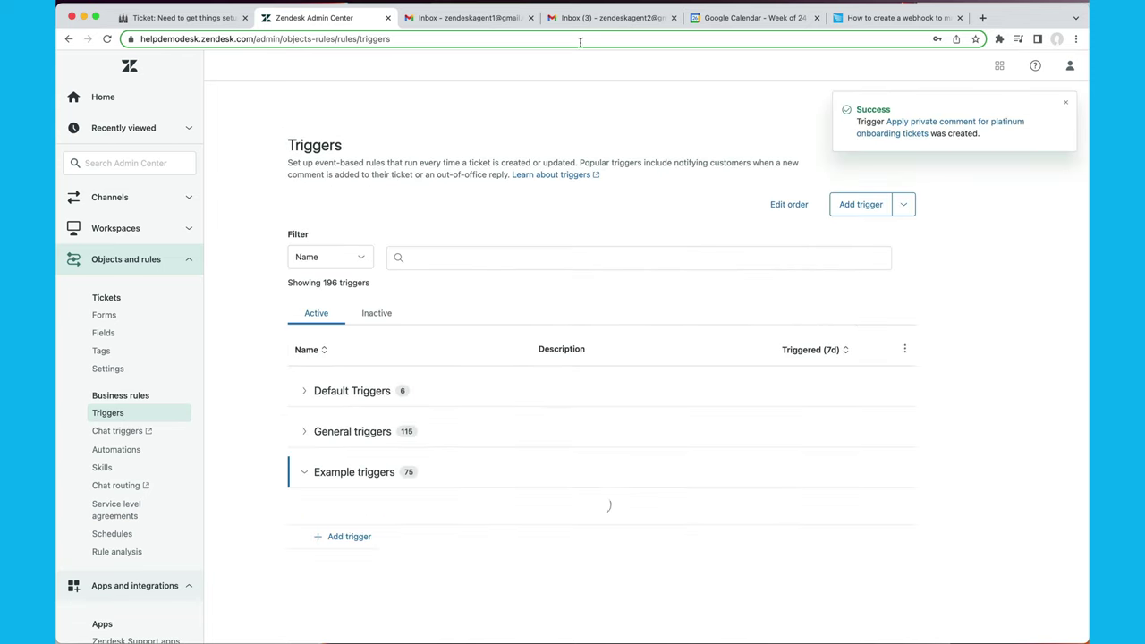
pyautogui.click(186, 19)
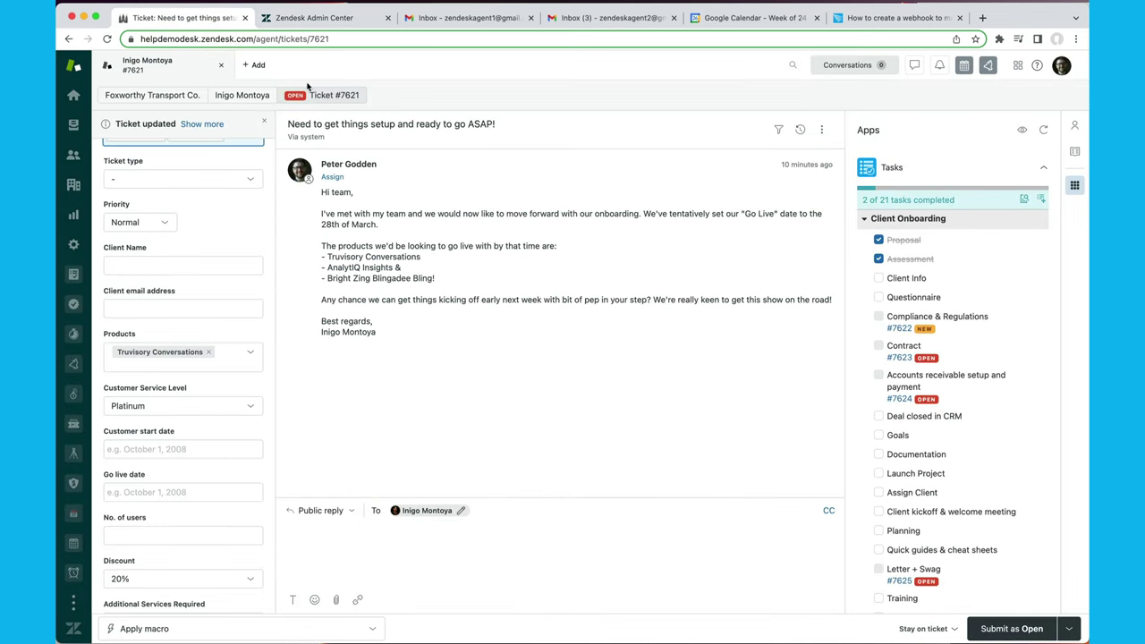
# Start a blank new ticket with the Foxworthy Transport Co. customer as requester.
pyautogui.click(122, 249)
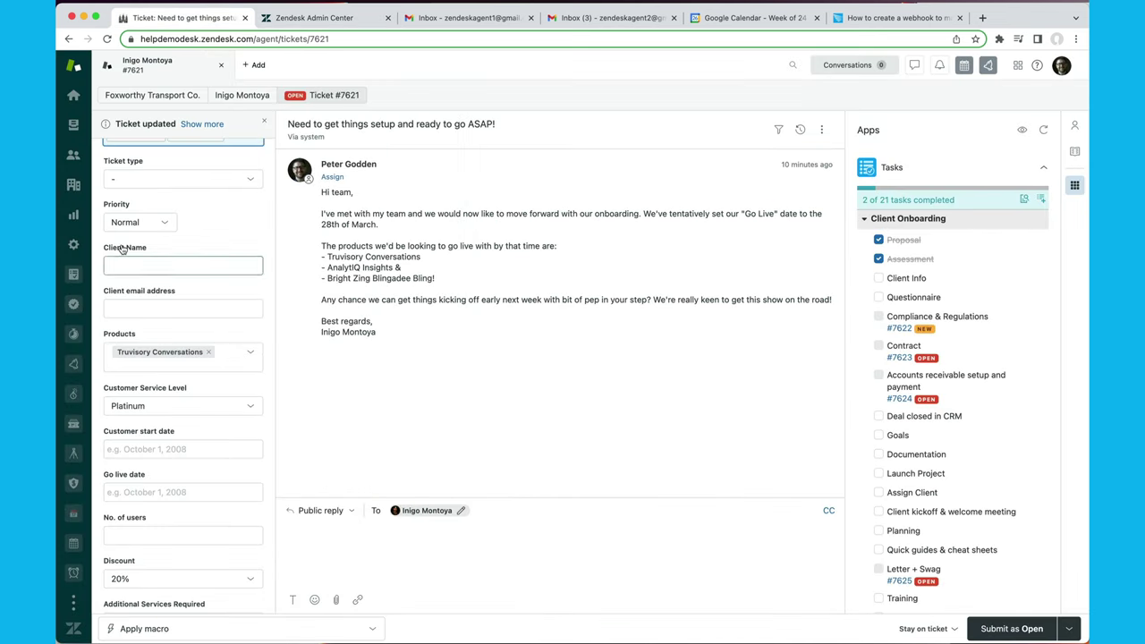
pyautogui.scroll(3, 122, 250)
pyautogui.moveTo(257, 64)
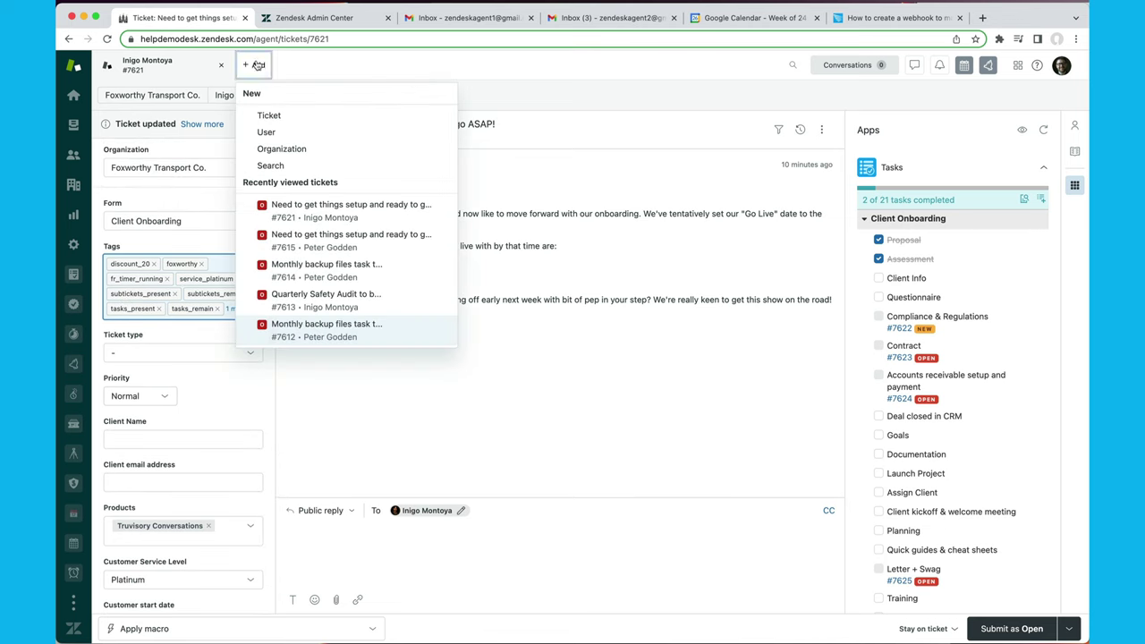
pyautogui.click(274, 112)
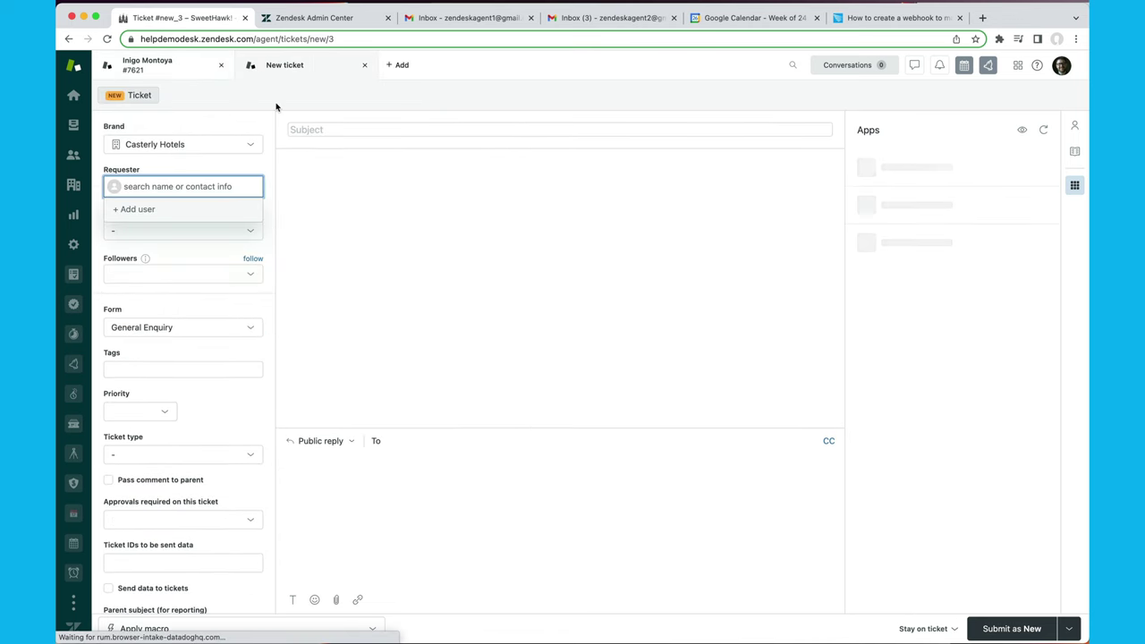
pyautogui.write('in')
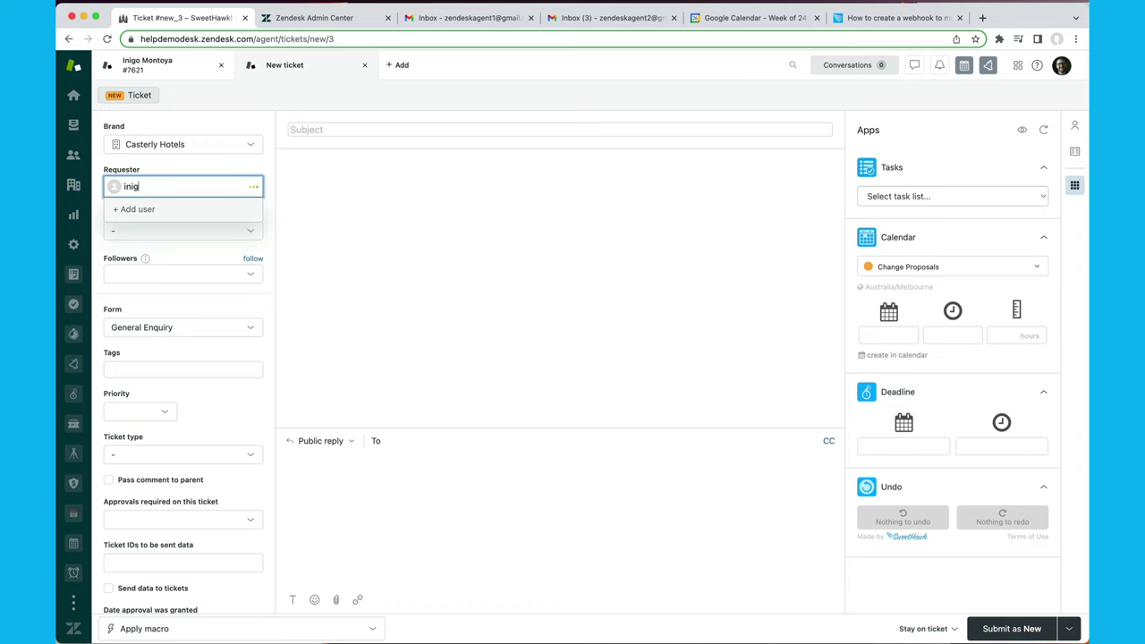
pyautogui.write('ig')
pyautogui.click(179, 216)
# Apply the Onboarding macro to fill the ticket's subject and reply.
pyautogui.click(206, 627)
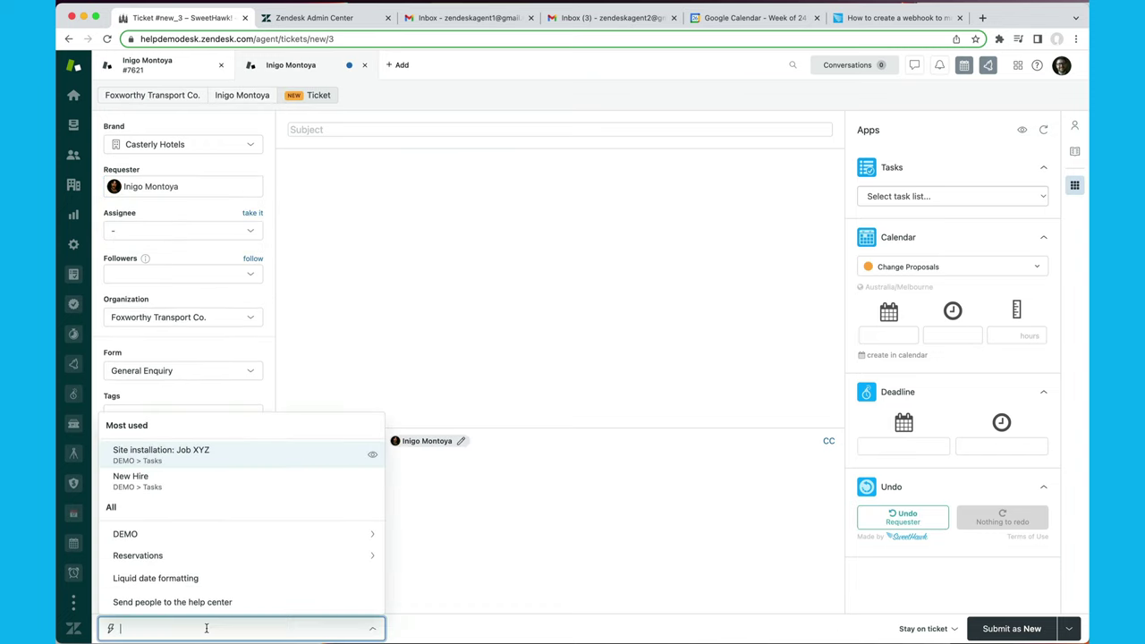
pyautogui.write('c')
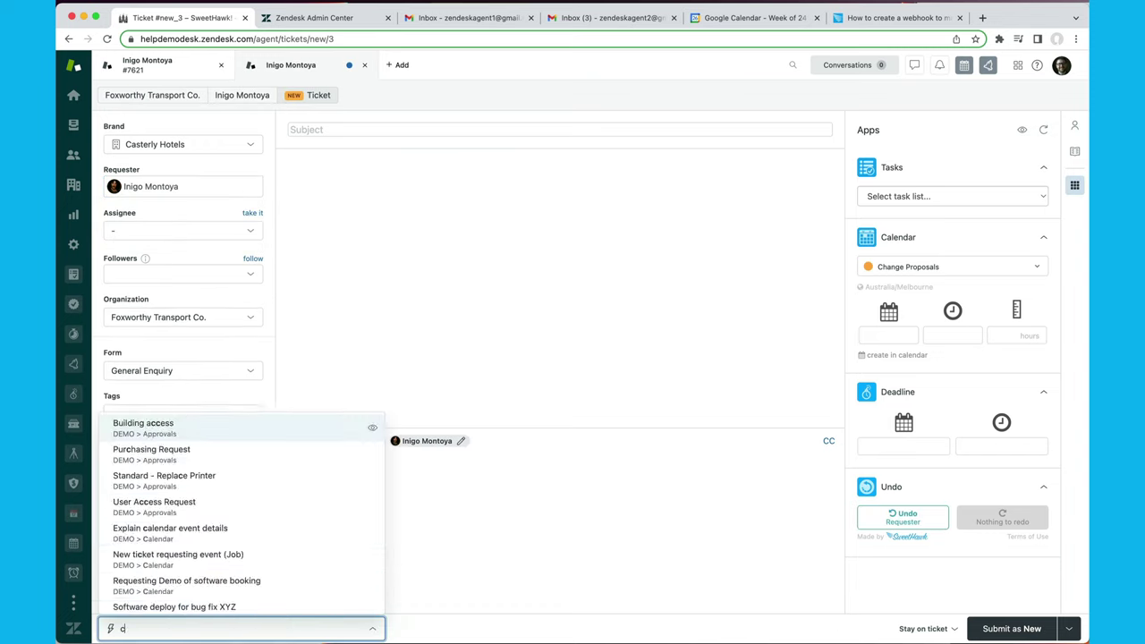
pyautogui.write('lie')
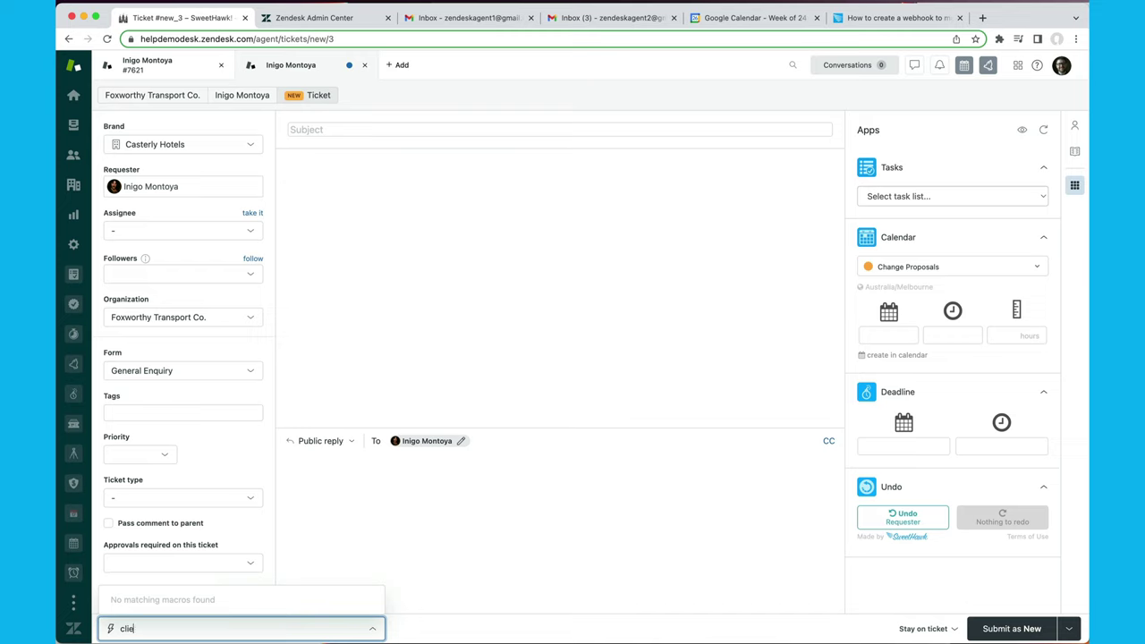
pyautogui.press('BackSpace')
pyautogui.press('BackSpace')
pyautogui.press('BackSpace')
pyautogui.press('BackSpace')
pyautogui.write('onboar')
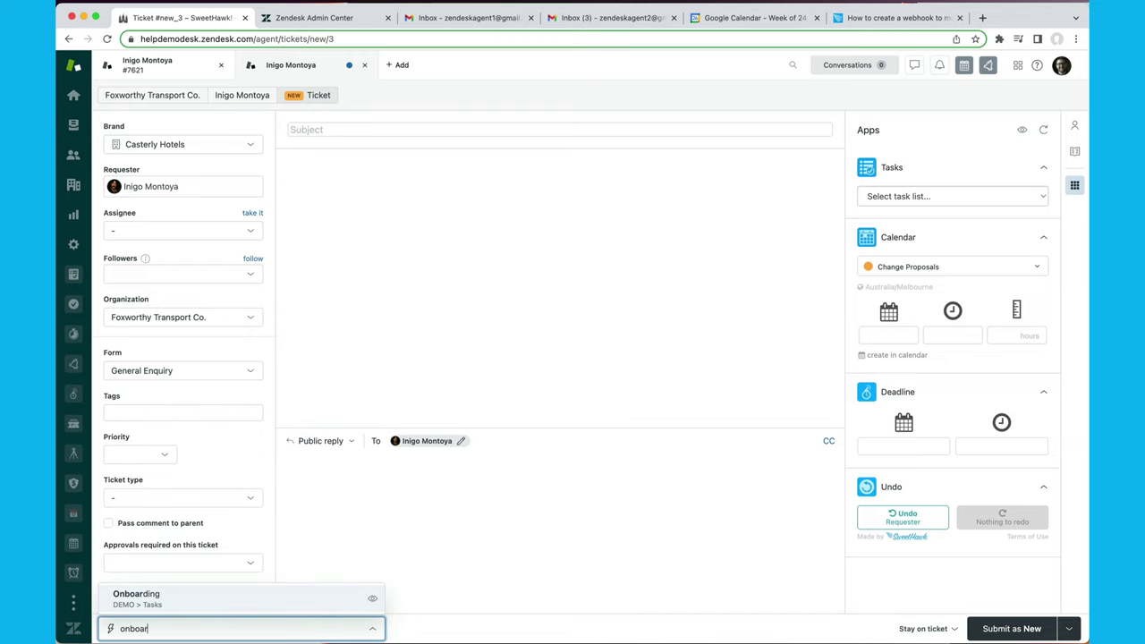
pyautogui.click(219, 598)
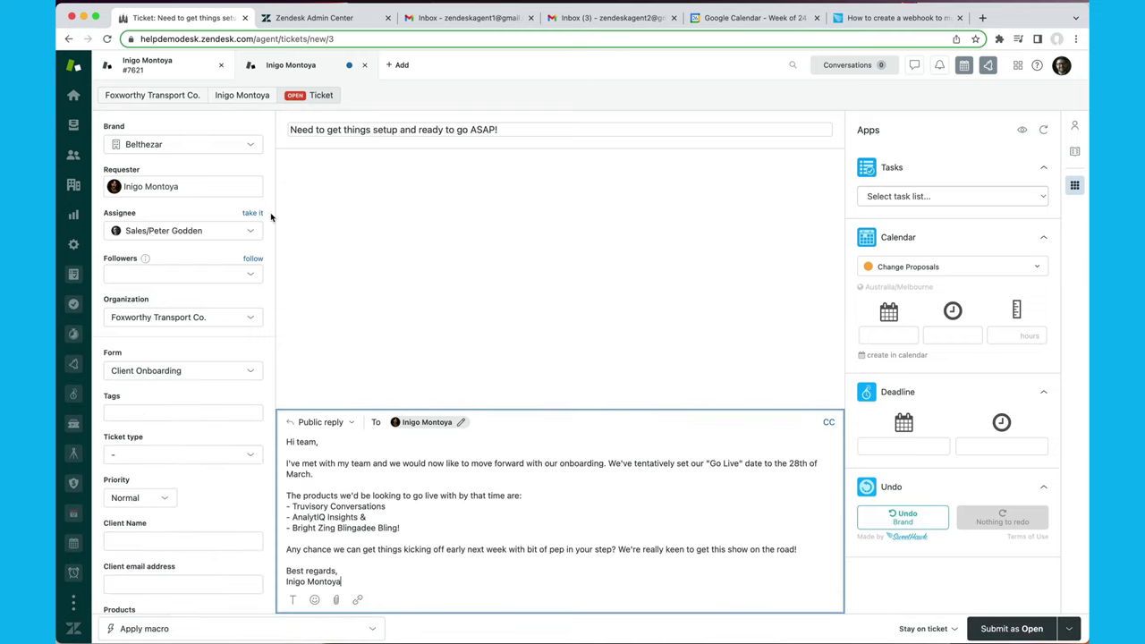
pyautogui.scroll(-5, 152, 305)
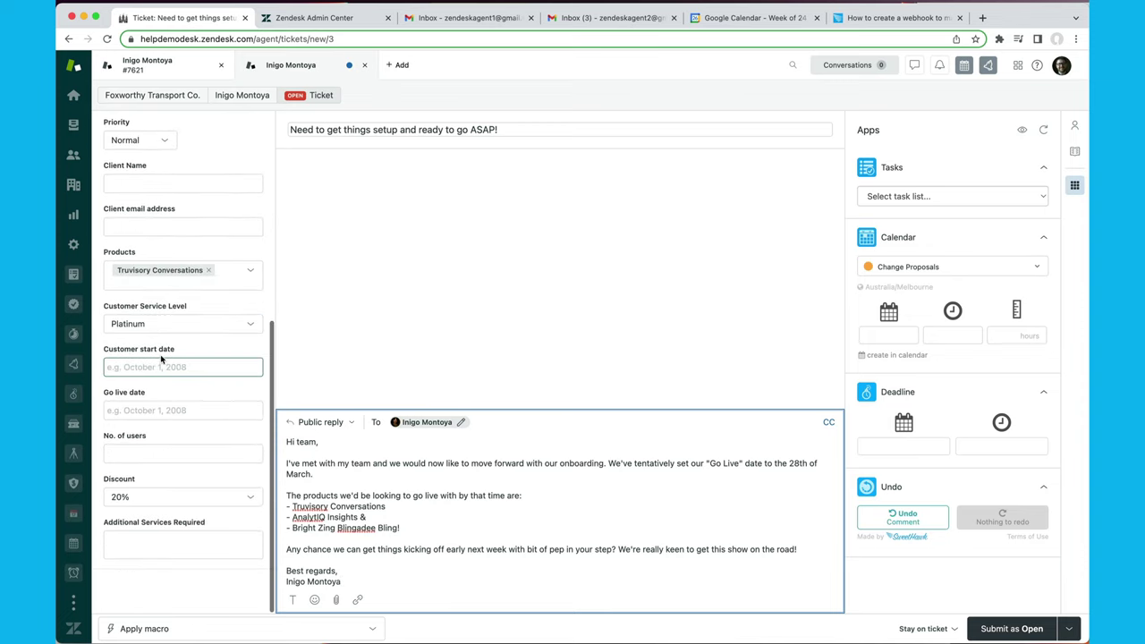
pyautogui.scroll(5, 152, 305)
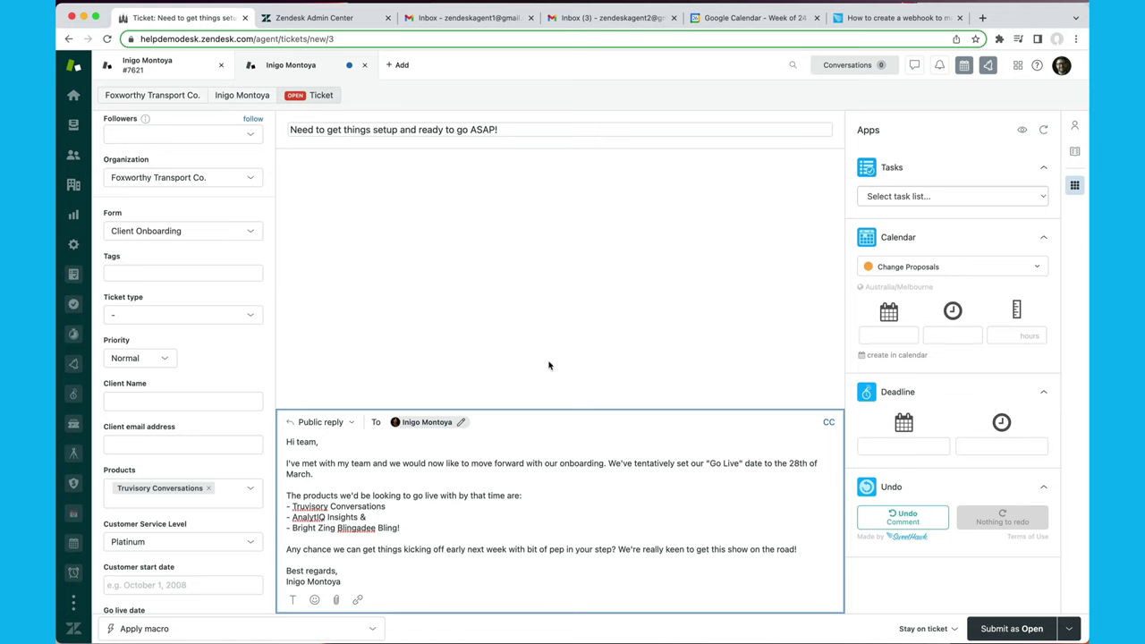
# Submit the ticket as Open, creating #7626, and show its event history.
pyautogui.click(1017, 628)
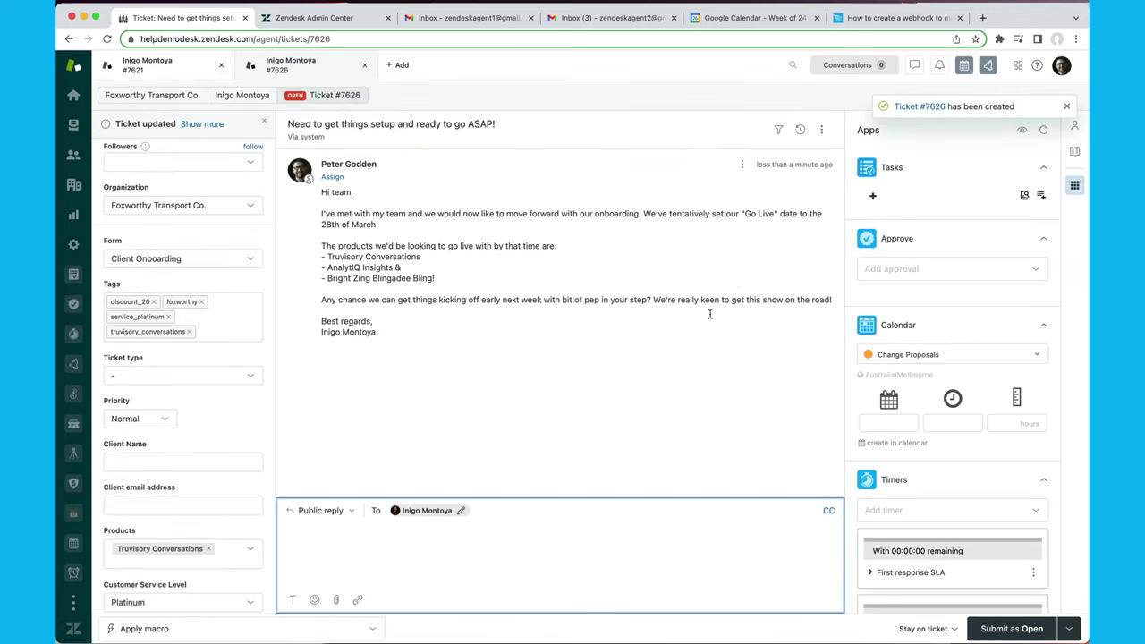
pyautogui.click(335, 402)
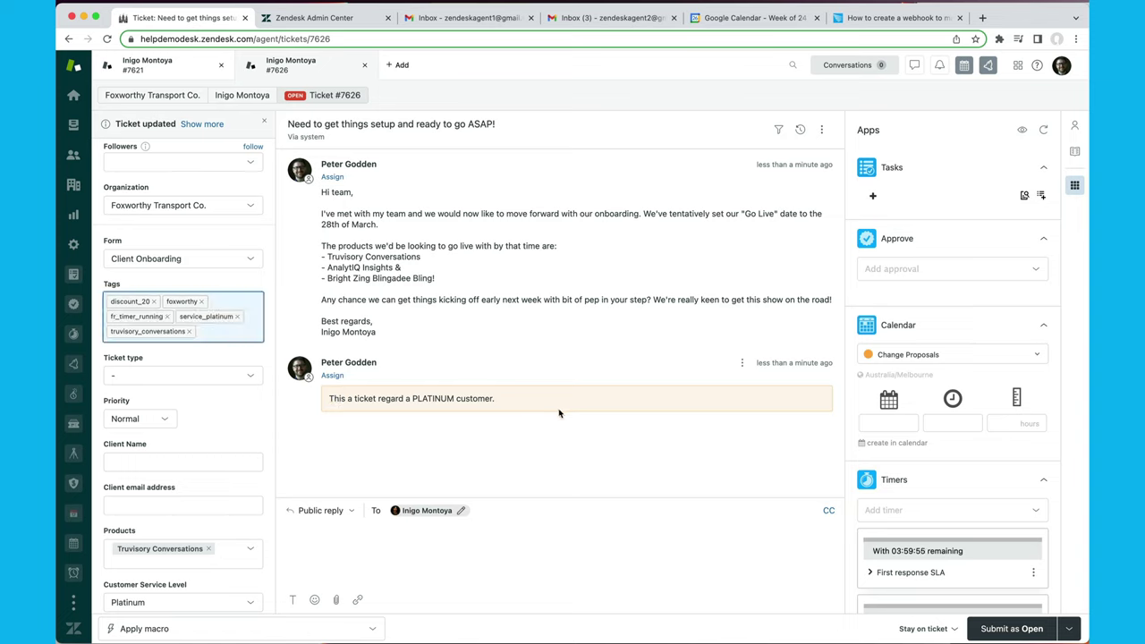
pyautogui.click(800, 131)
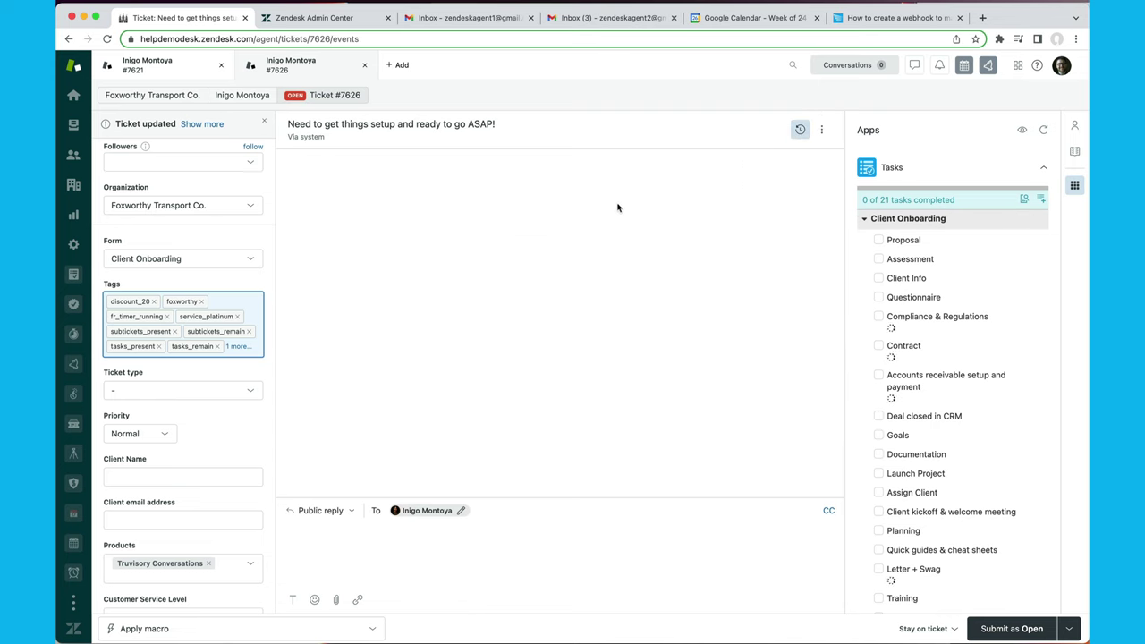
# Check the 'Message pushed to webhook' events for the platinum trigger, then hide the events.
pyautogui.scroll(15, 702, 175)
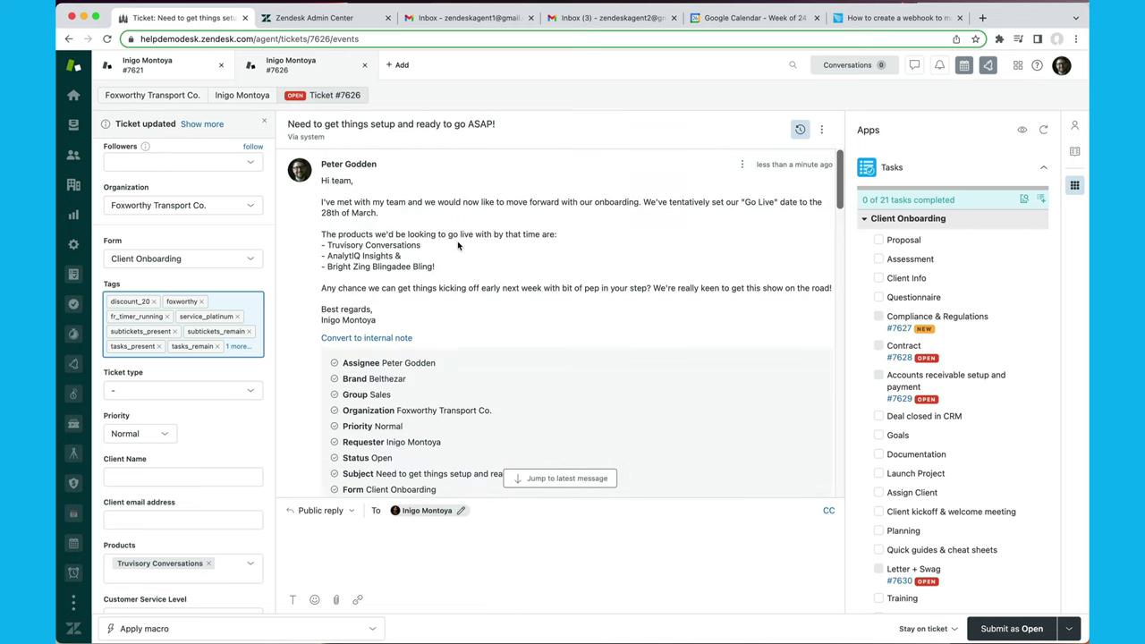
pyautogui.scroll(-8, 457, 241)
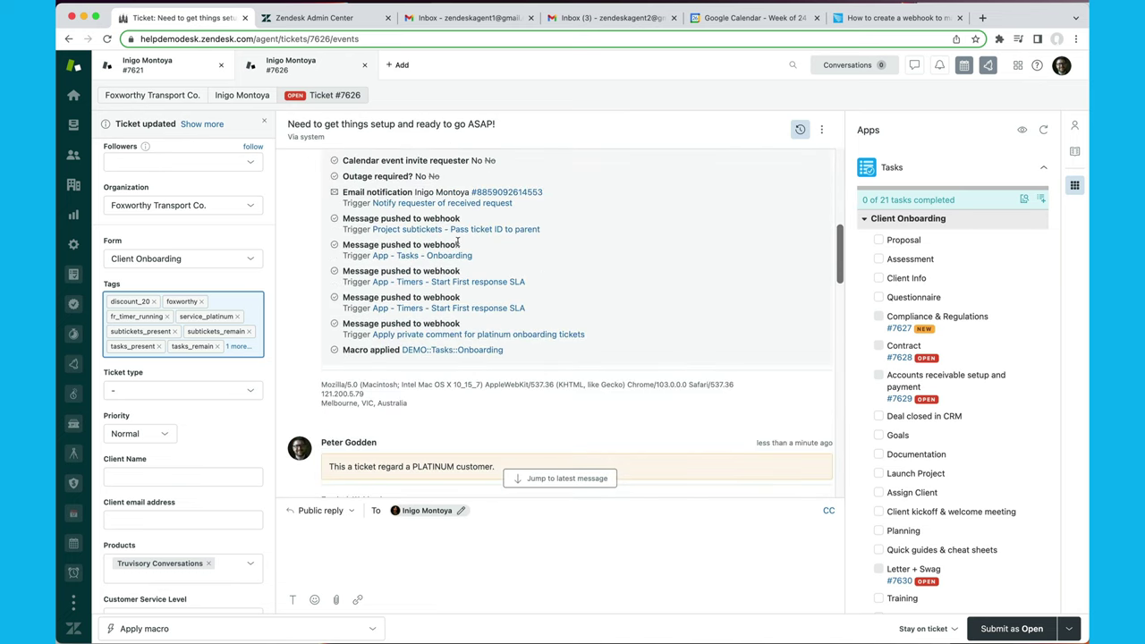
pyautogui.scroll(2, 457, 241)
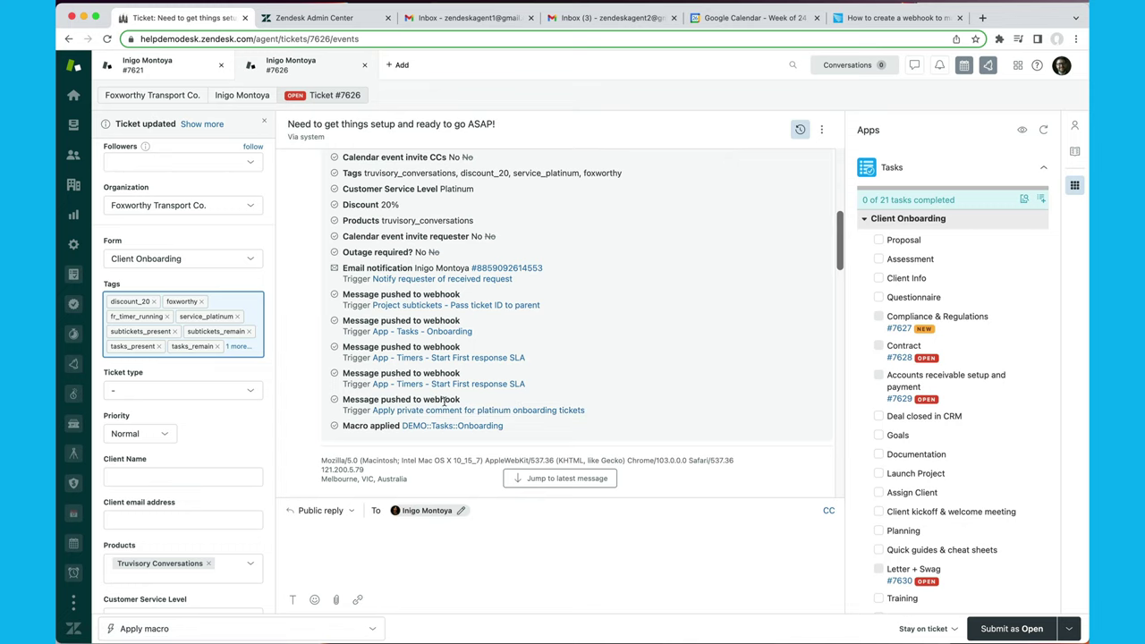
pyautogui.scroll(-5, 518, 409)
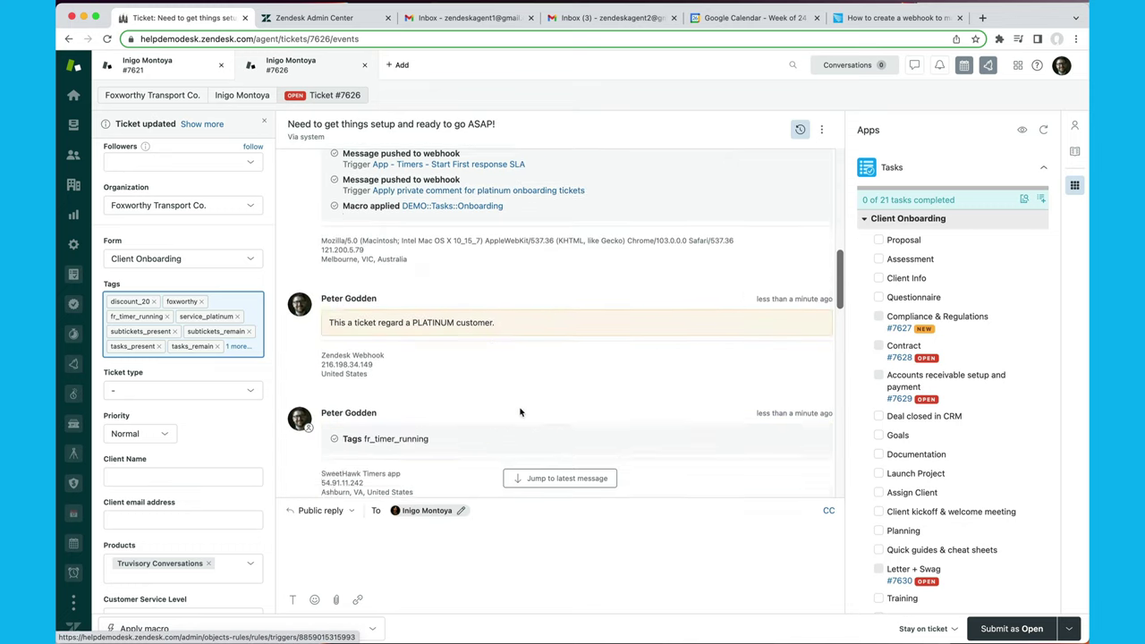
pyautogui.click(799, 129)
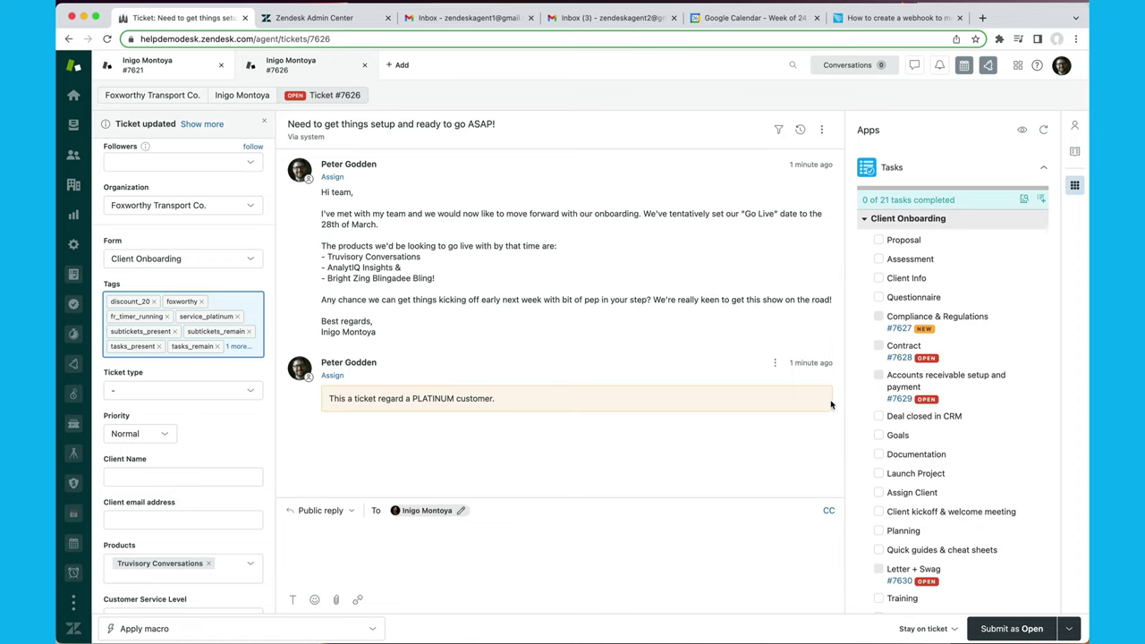
# Book a two-hour Change Proposals calendar slot for ticket #7626 on Wed 27 Jul 2022 from 15:30.
pyautogui.scroll(-10, 948, 389)
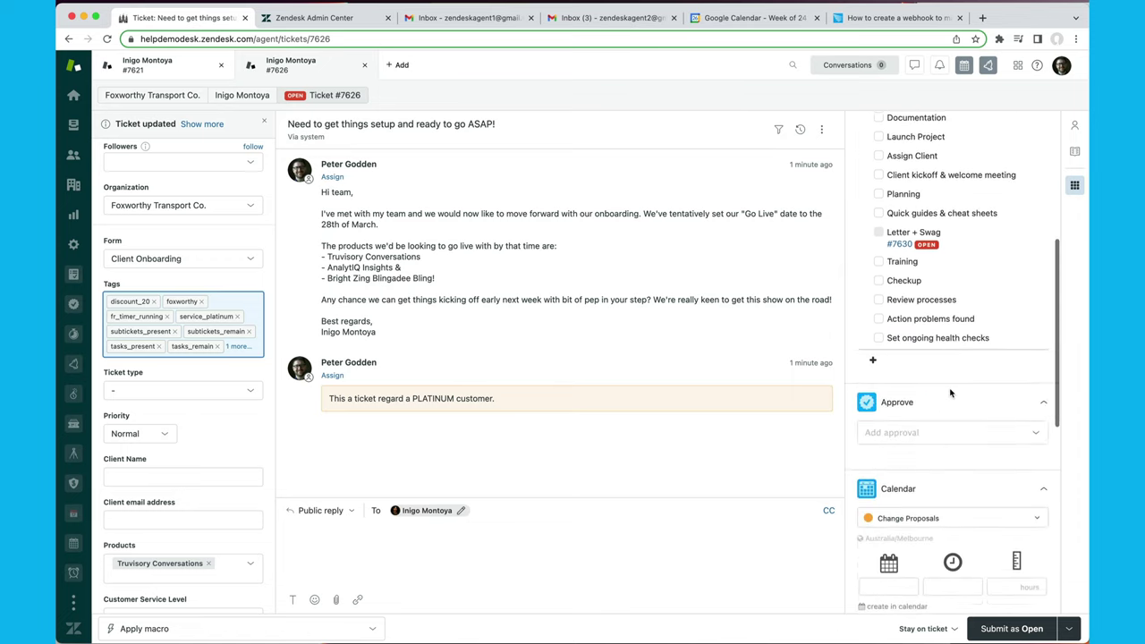
pyautogui.scroll(10, 949, 391)
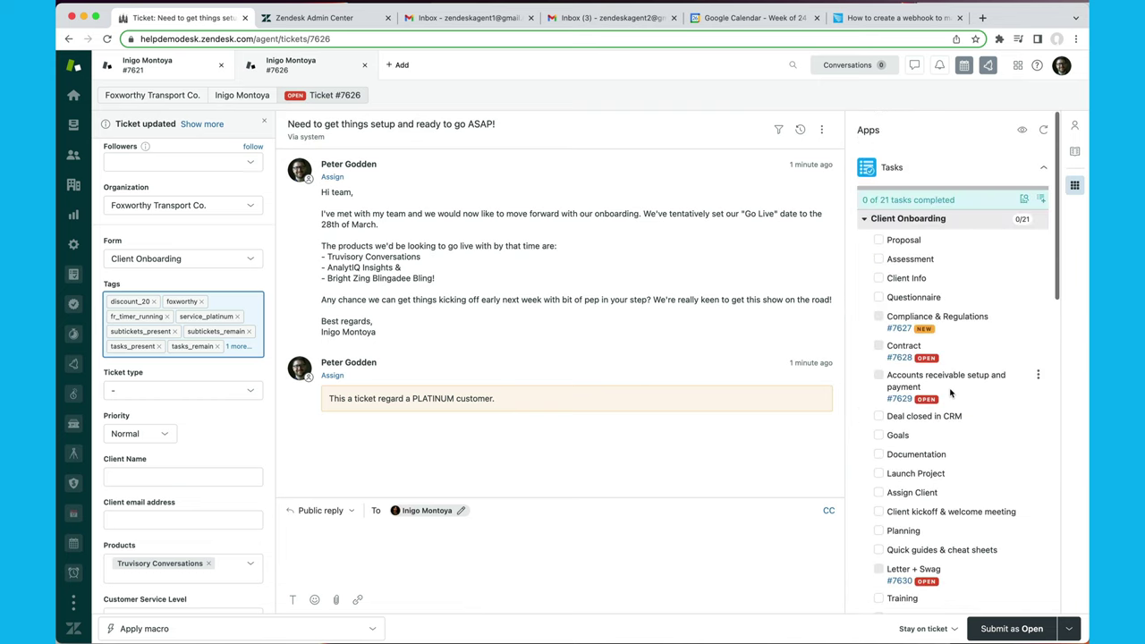
pyautogui.scroll(-5, 926, 309)
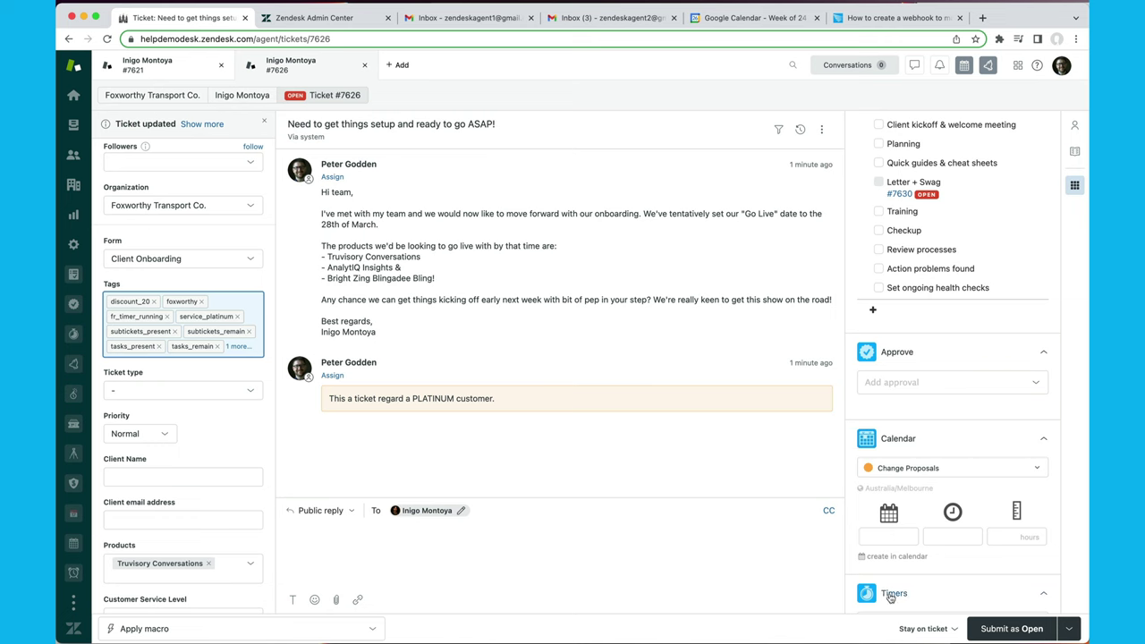
pyautogui.click(892, 556)
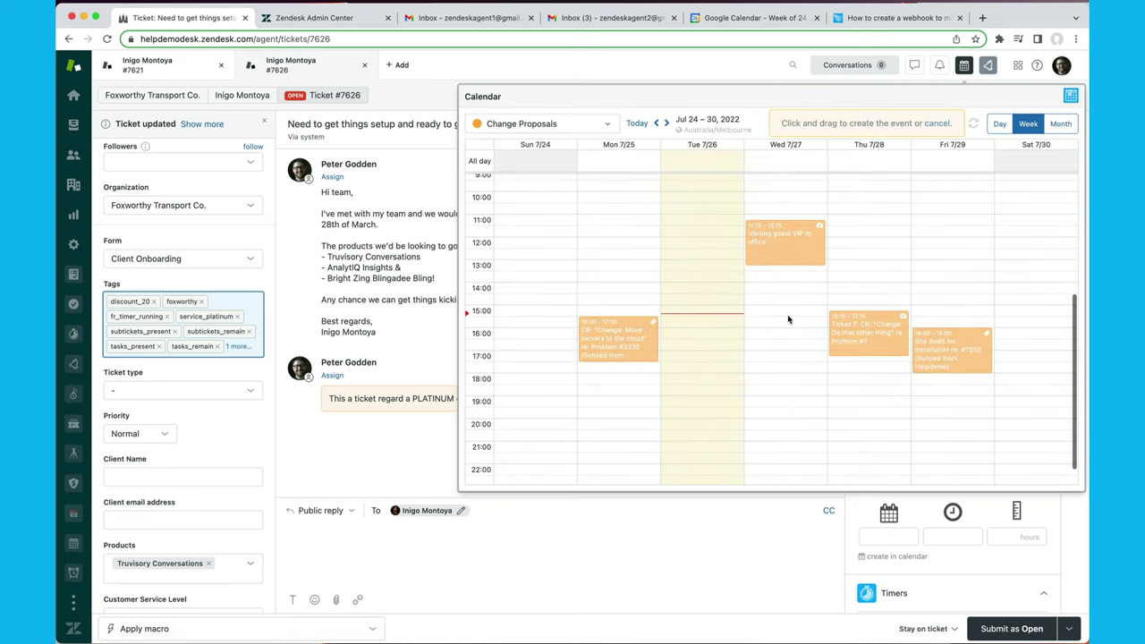
pyautogui.moveTo(789, 319); pyautogui.dragTo(792, 367)
pyautogui.scroll(-7, 971, 494)
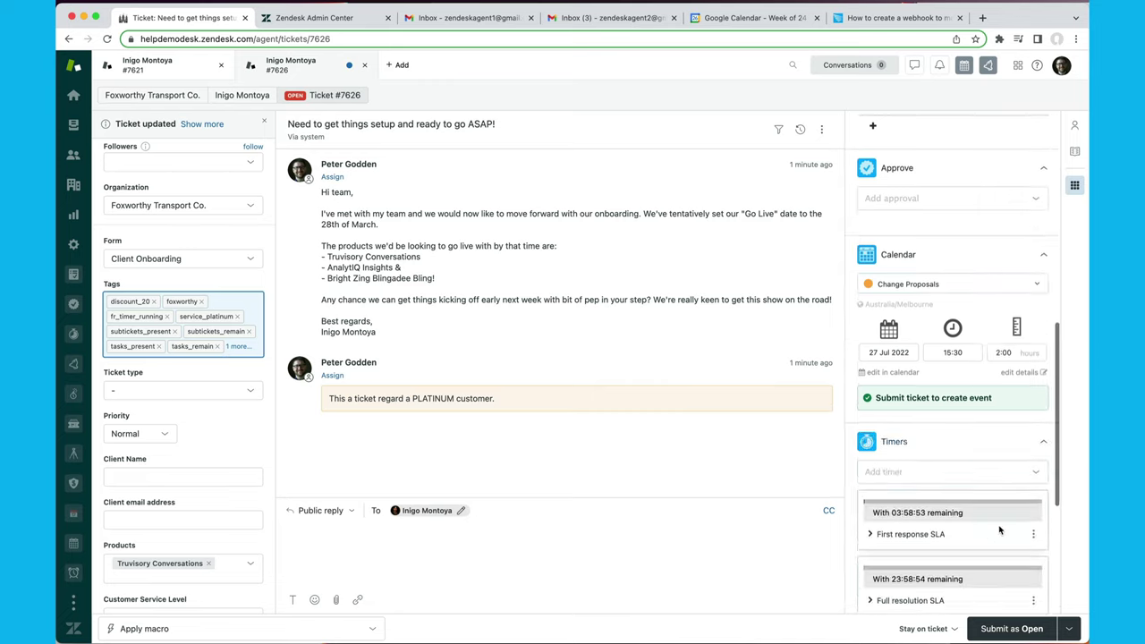